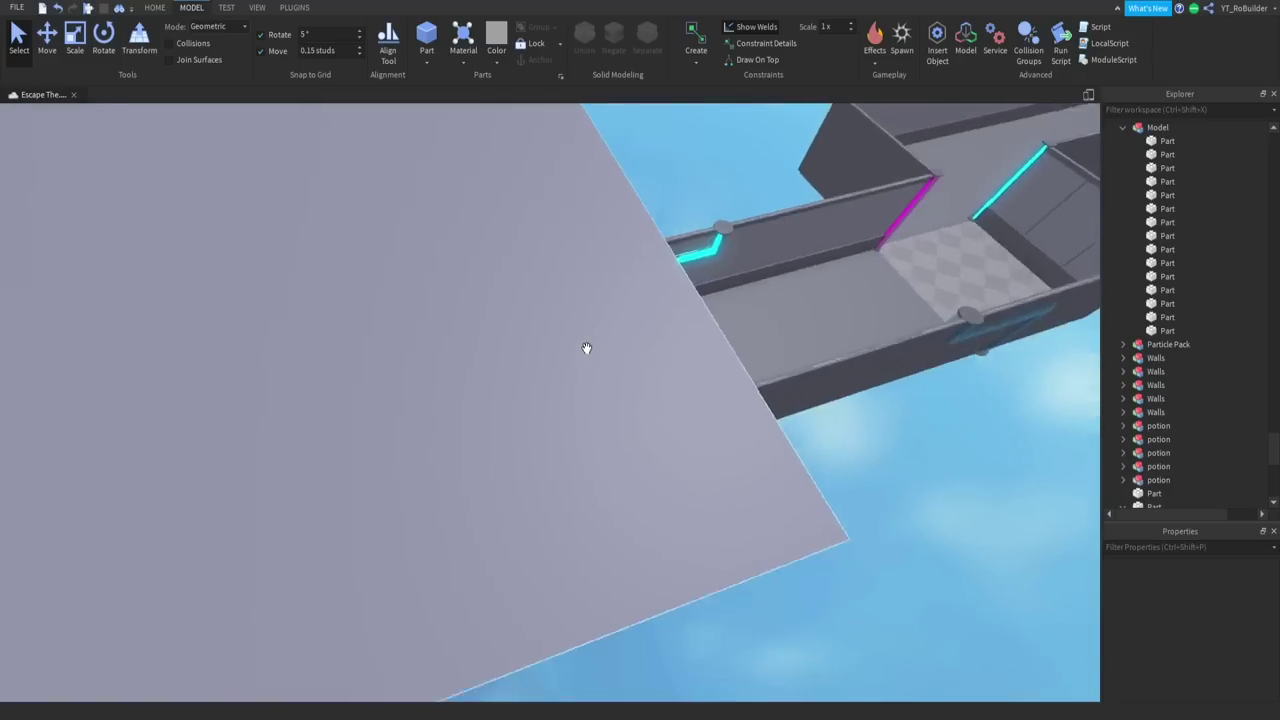
Scale the large flat plate covering the corridors down to a narrow strip beside the dark box.
click(430, 253)
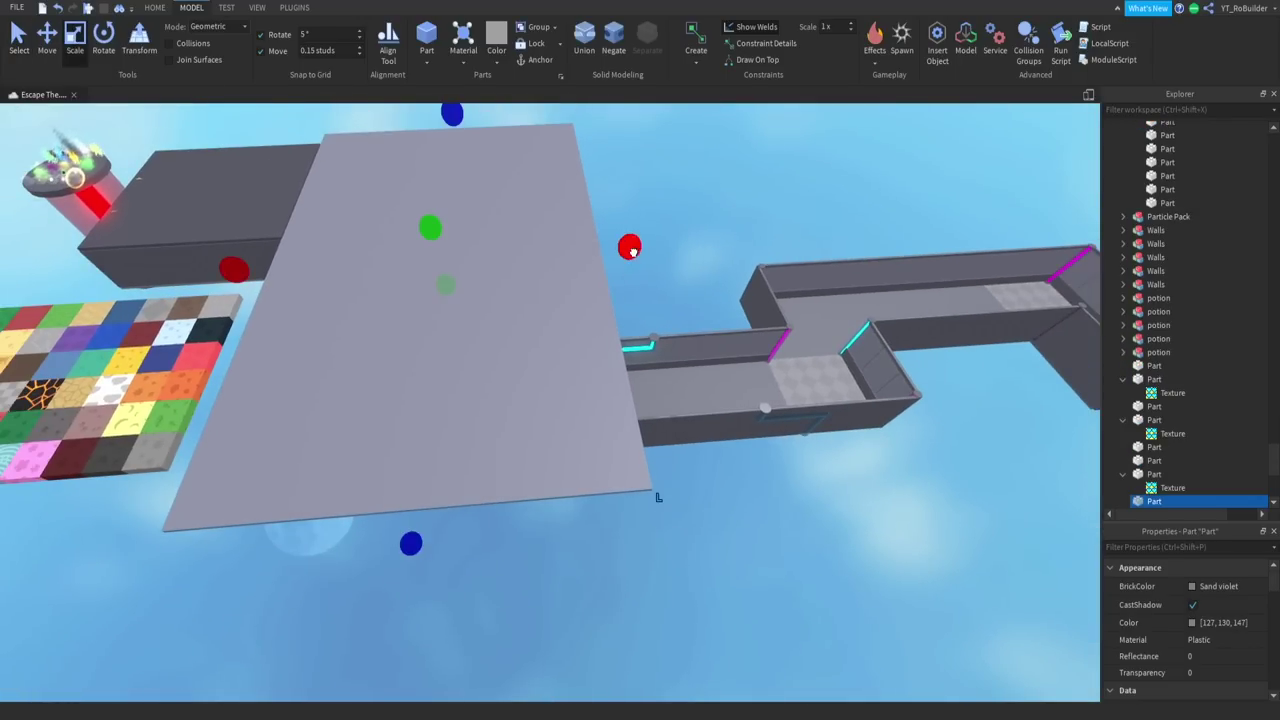
drag(632, 252, 326, 236)
click(340, 266)
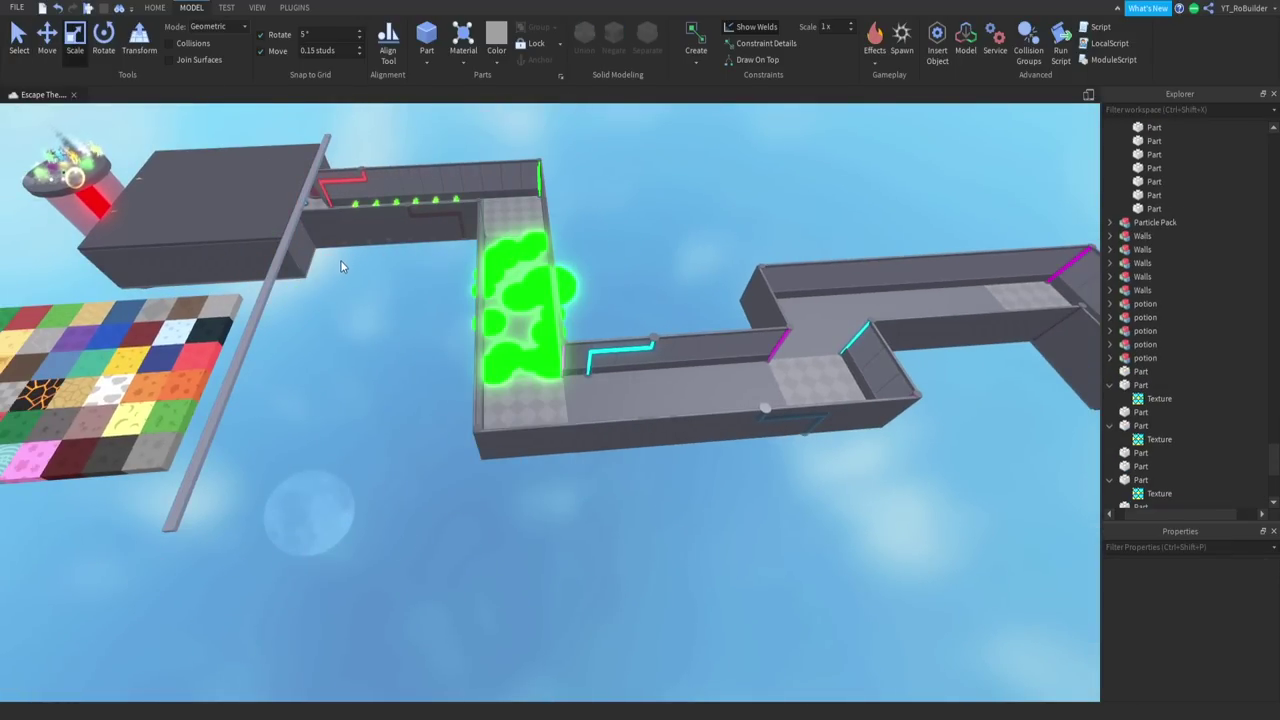
Narrow the plain floor part of the cyan-pipe corridor to a thin ledge along the wall beside the magenta corner pipe.
scroll(536, 310, up, 10)
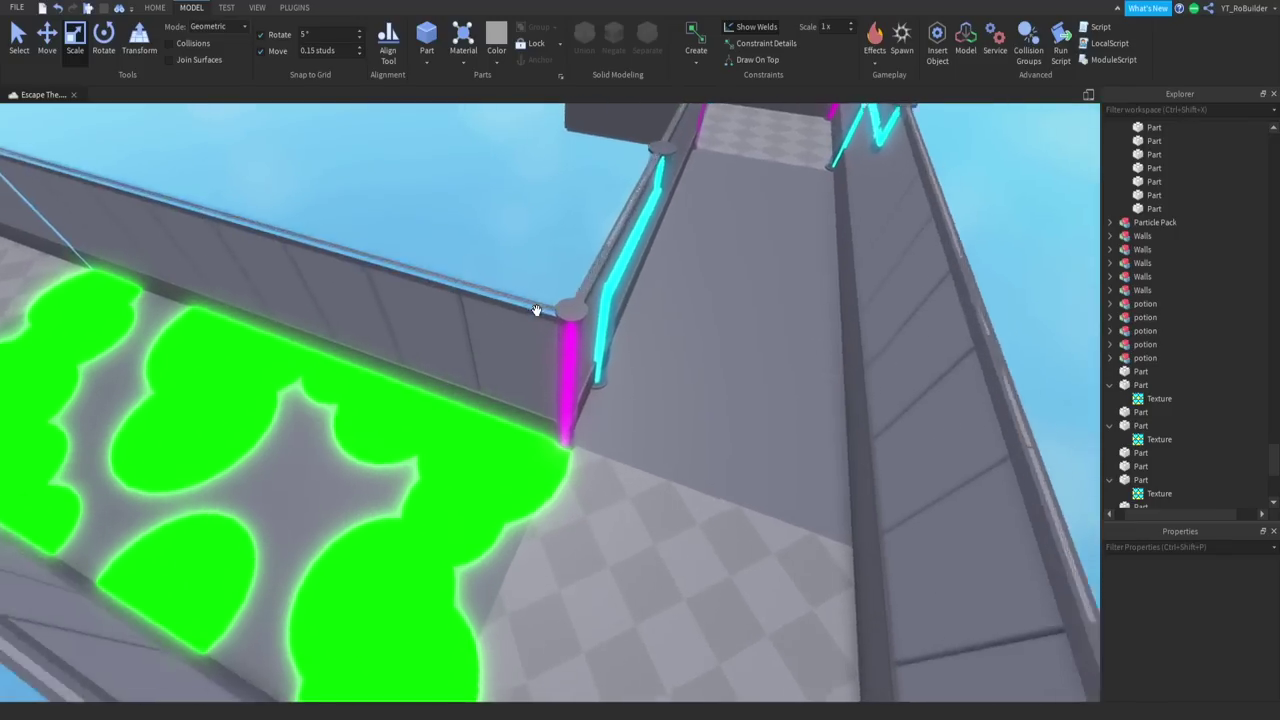
scroll(536, 310, up, 5)
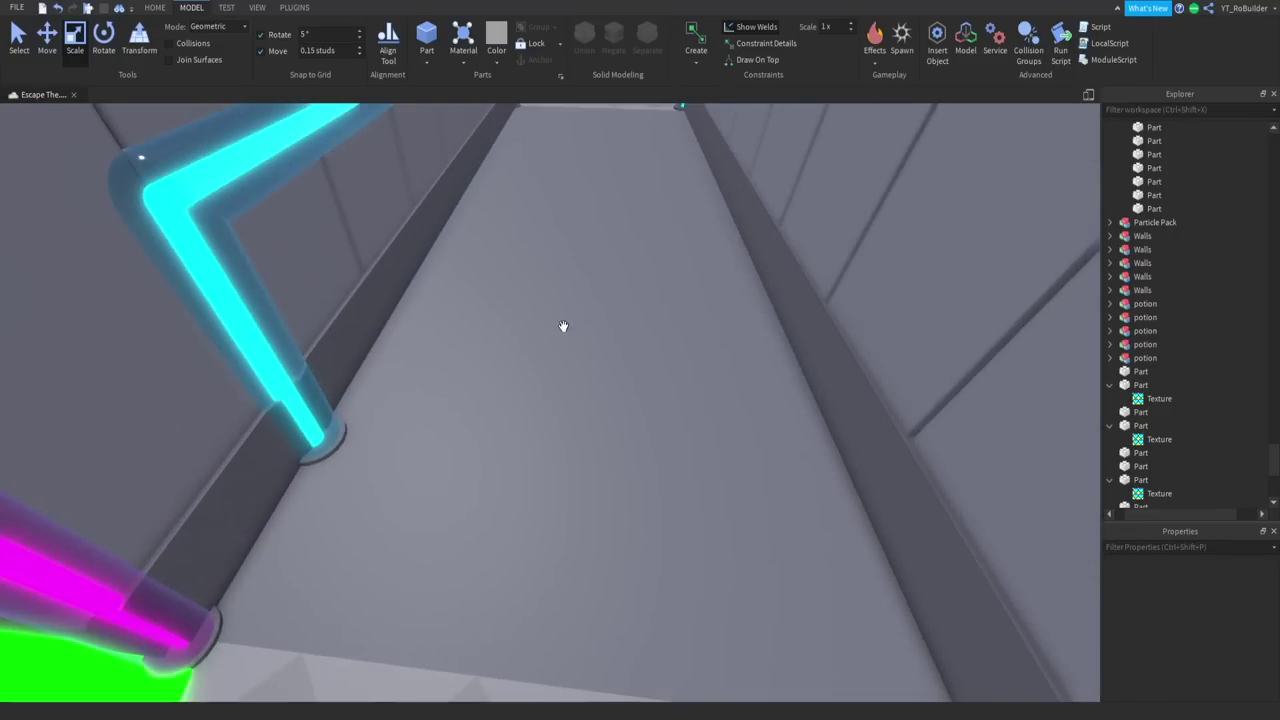
click(582, 353)
scroll(563, 334, down, 4)
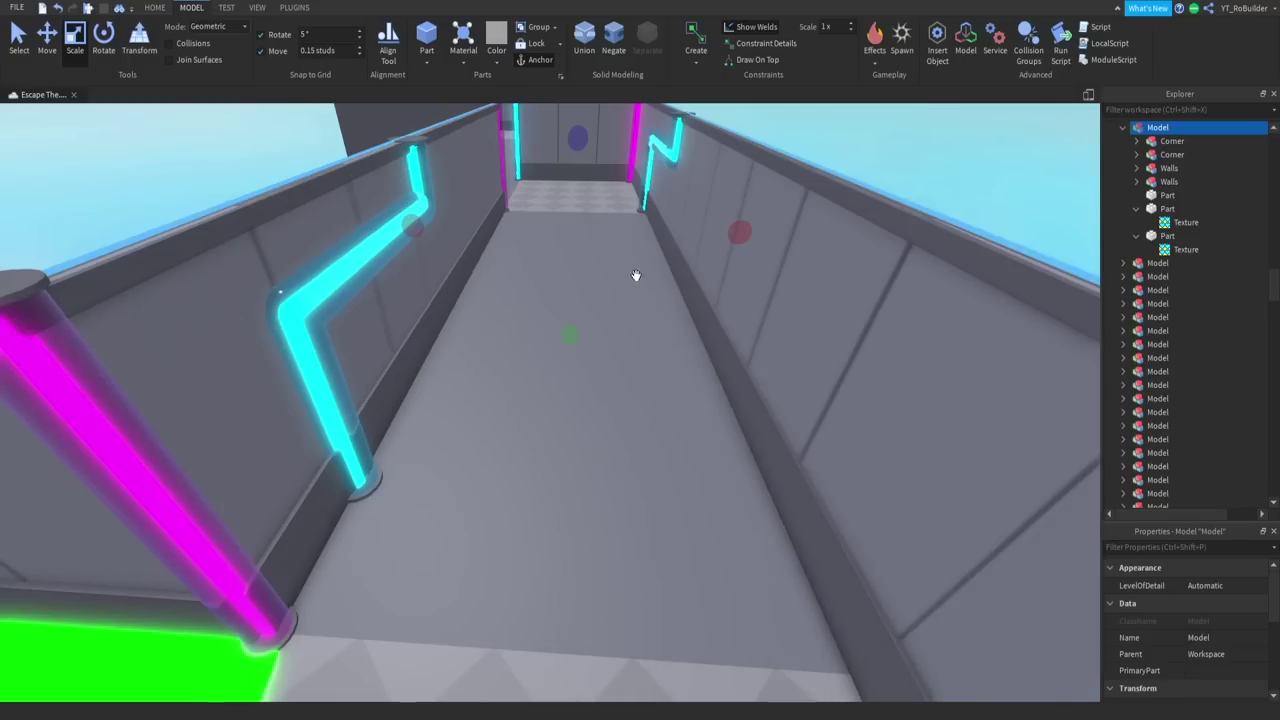
alt+click(602, 413)
drag(717, 306, 481, 336)
scroll(660, 314, up, 2)
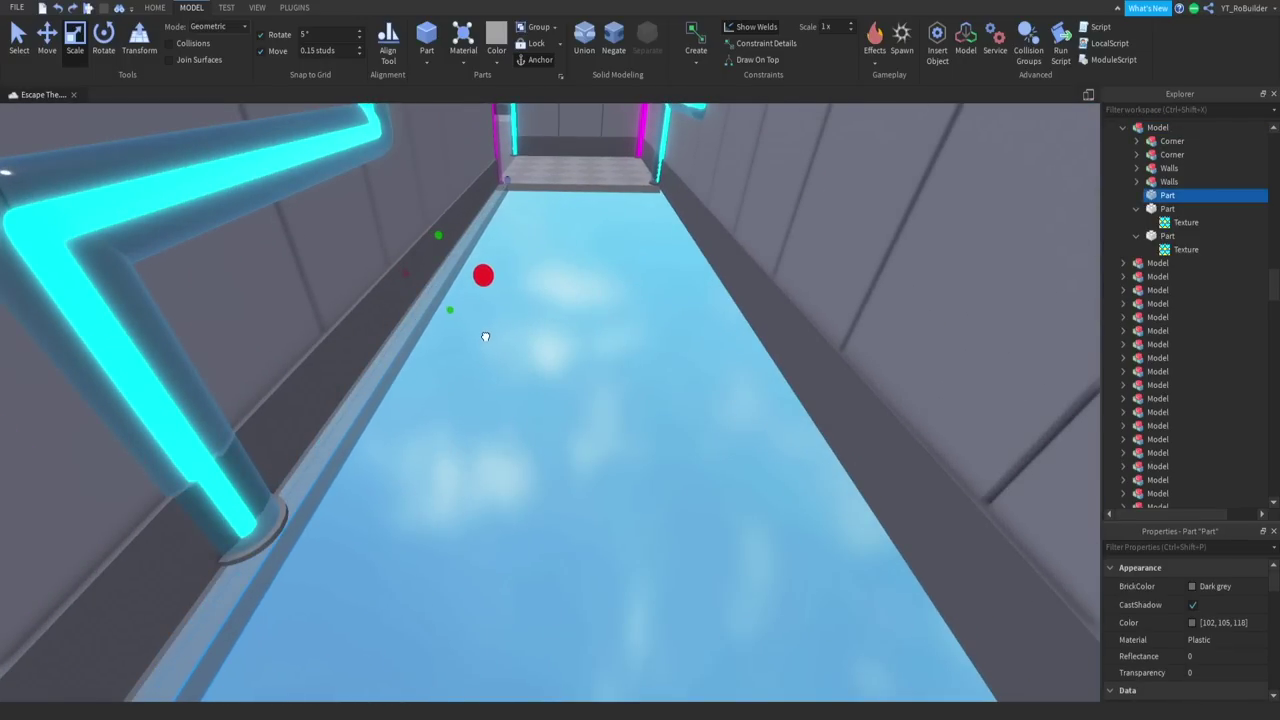
right_drag(512, 353, 512, 353)
scroll(512, 353, down, 3)
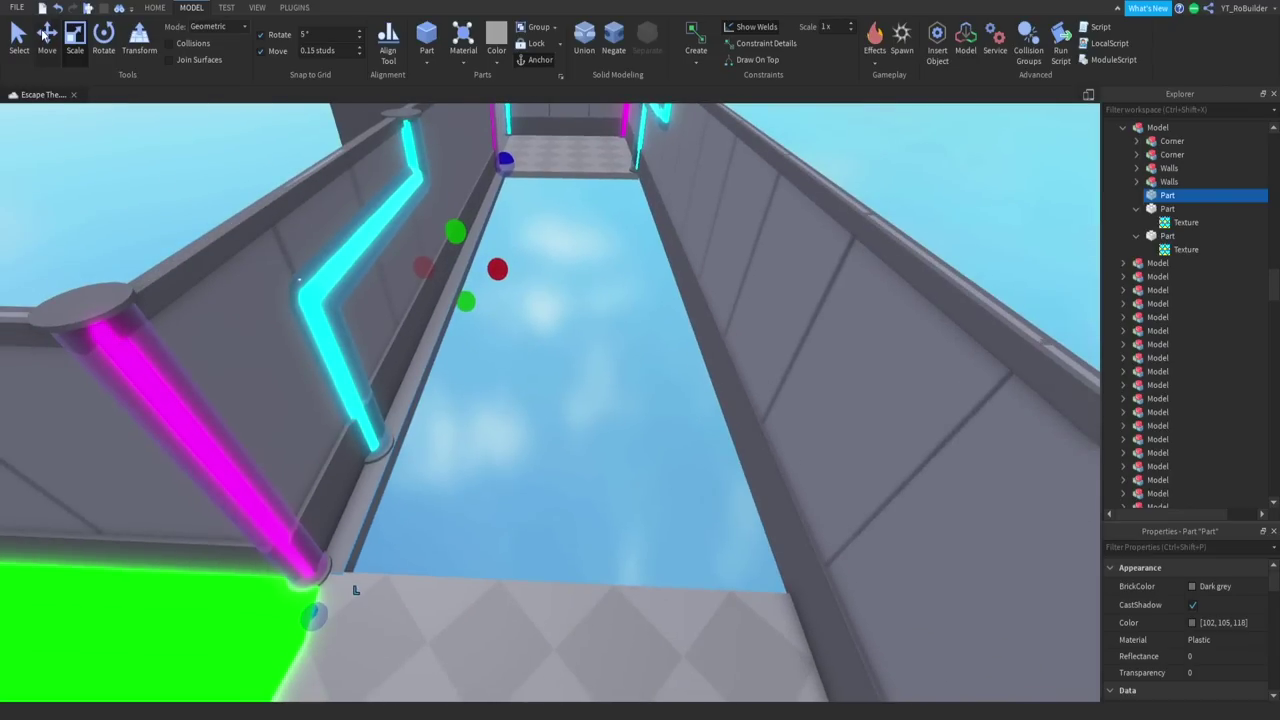
Duplicate the narrow ledge and move the copy across the gap against the opposite corridor wall.
click(45, 38)
key(ctrl+d)
drag(345, 270, 552, 276)
Fine-tune the position of the cyan wall pipe at the far end of the copied ledge.
key(f)
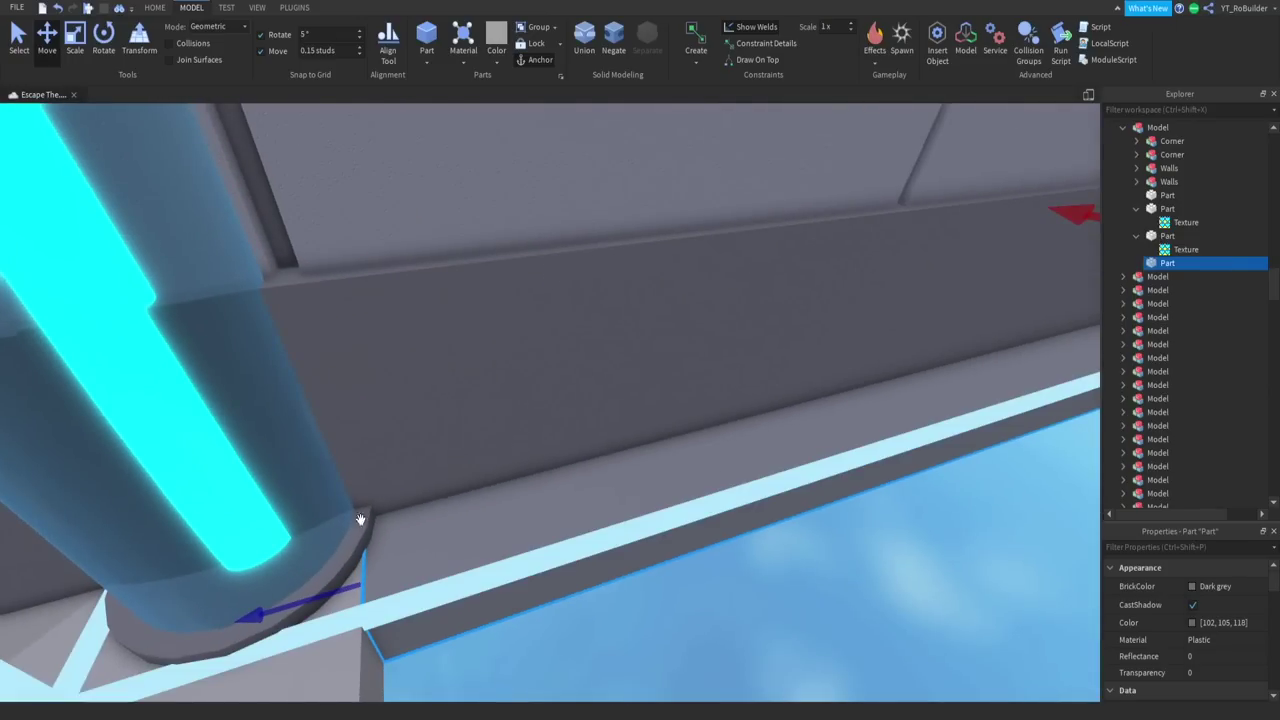
scroll(363, 525, down, 3)
right_drag(416, 510, 416, 510)
click(415, 510)
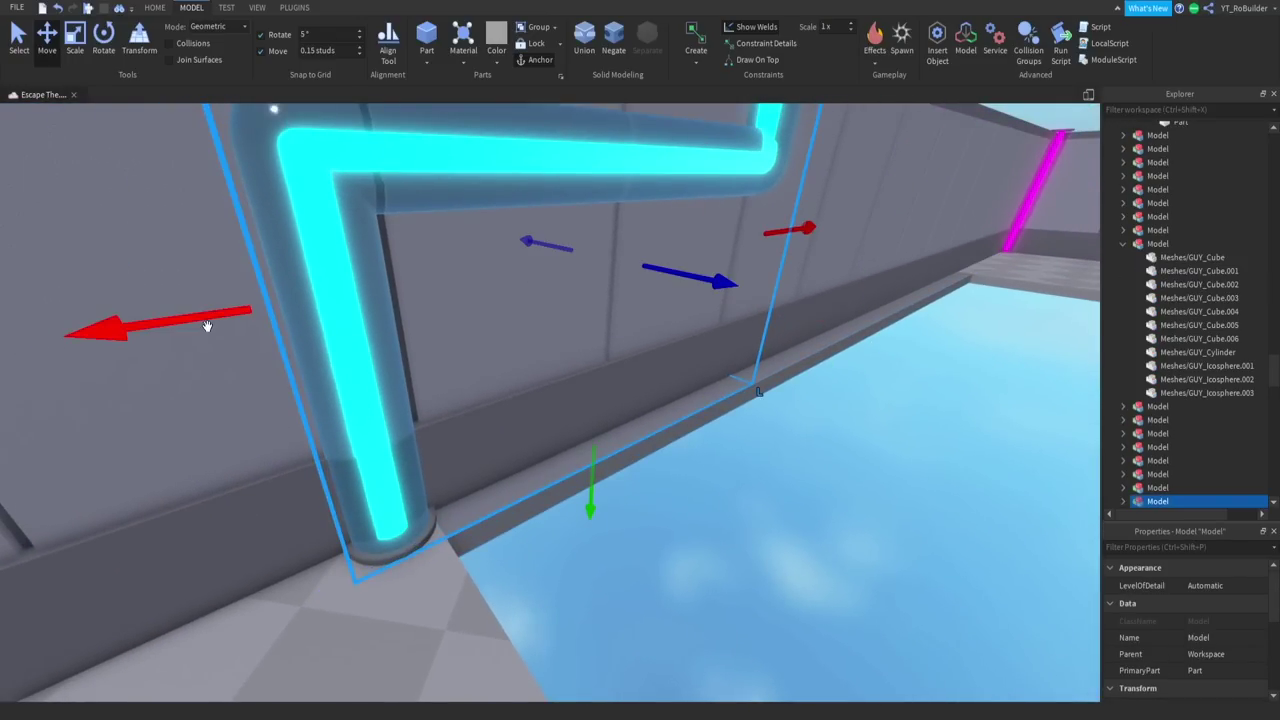
drag(266, 301, 266, 301)
scroll(500, 374, up, 2)
right_drag(500, 374, 500, 374)
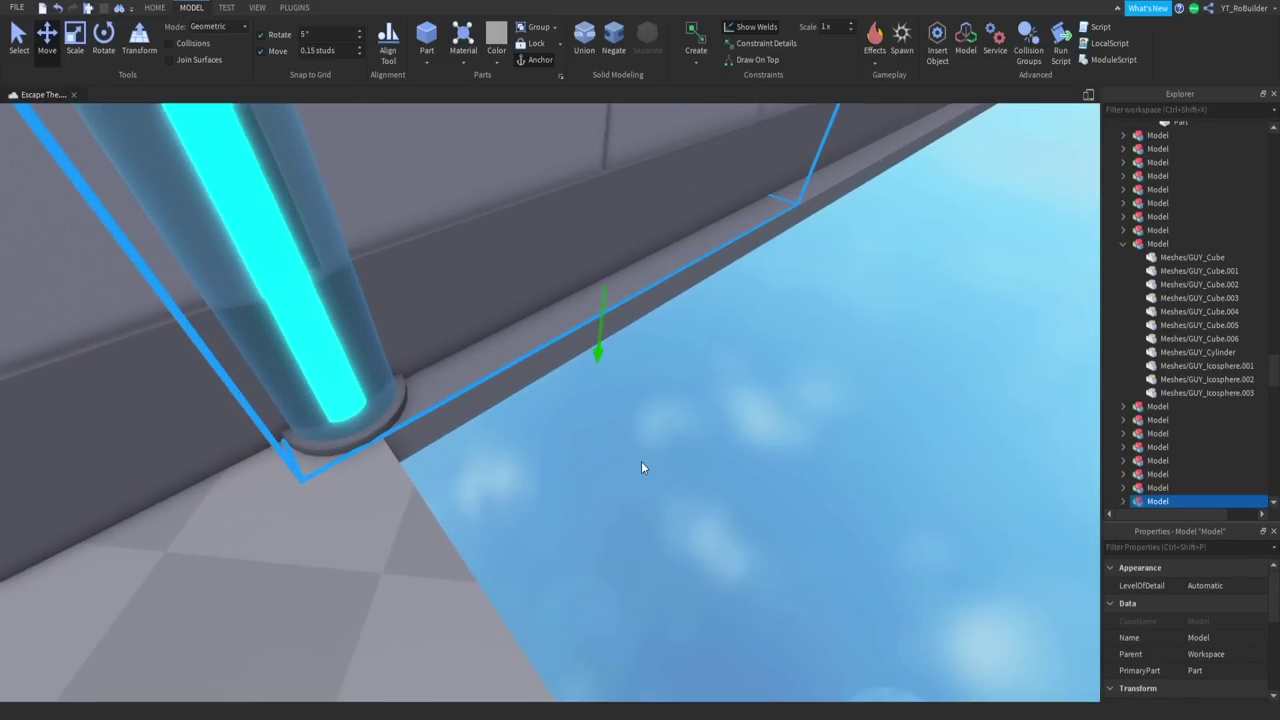
click(641, 461)
right_drag(563, 447, 563, 447)
click(519, 420)
right_drag(515, 390, 515, 390)
right_drag(487, 211, 487, 211)
drag(523, 202, 530, 198)
click(593, 373)
right_drag(593, 373, 593, 373)
key(w)
scroll(593, 373, down, 3)
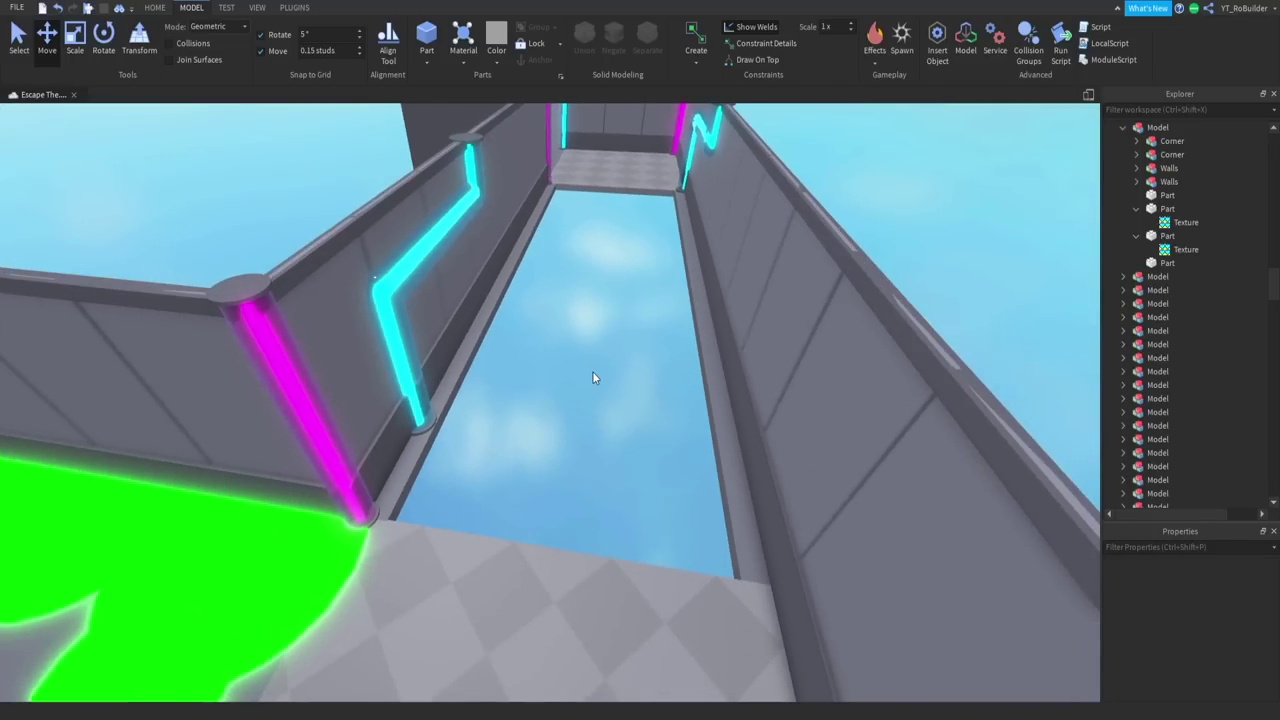
Duplicate the ledge beside the nearer cyan pipe and lower the copy slightly.
scroll(593, 373, up, 4)
right_drag(513, 345, 513, 345)
scroll(511, 344, down, 1)
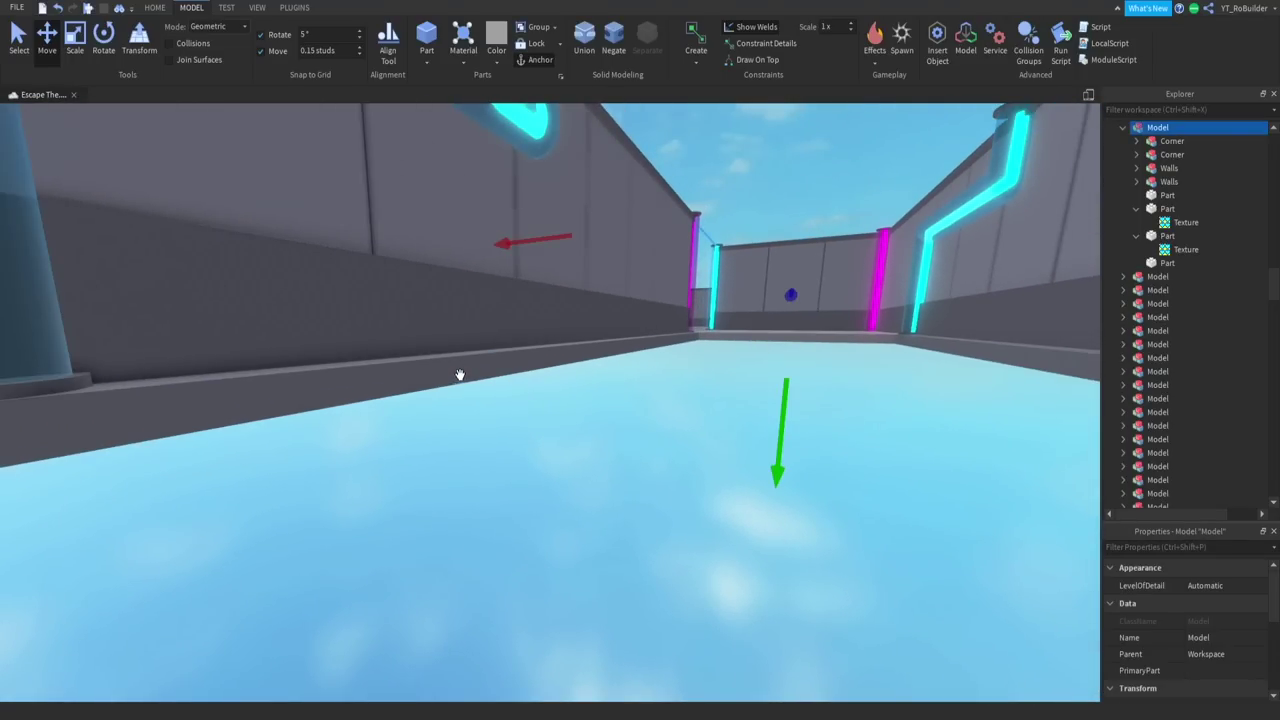
click(459, 375)
drag(594, 288, 595, 304)
Widen the lowered ledge copy across the gap to form a sunken floor between the two ledges.
click(70, 36)
right_drag(441, 336, 441, 336)
scroll(441, 336, down, 4)
drag(438, 324, 554, 333)
right_drag(557, 334, 557, 334)
scroll(557, 334, up, 4)
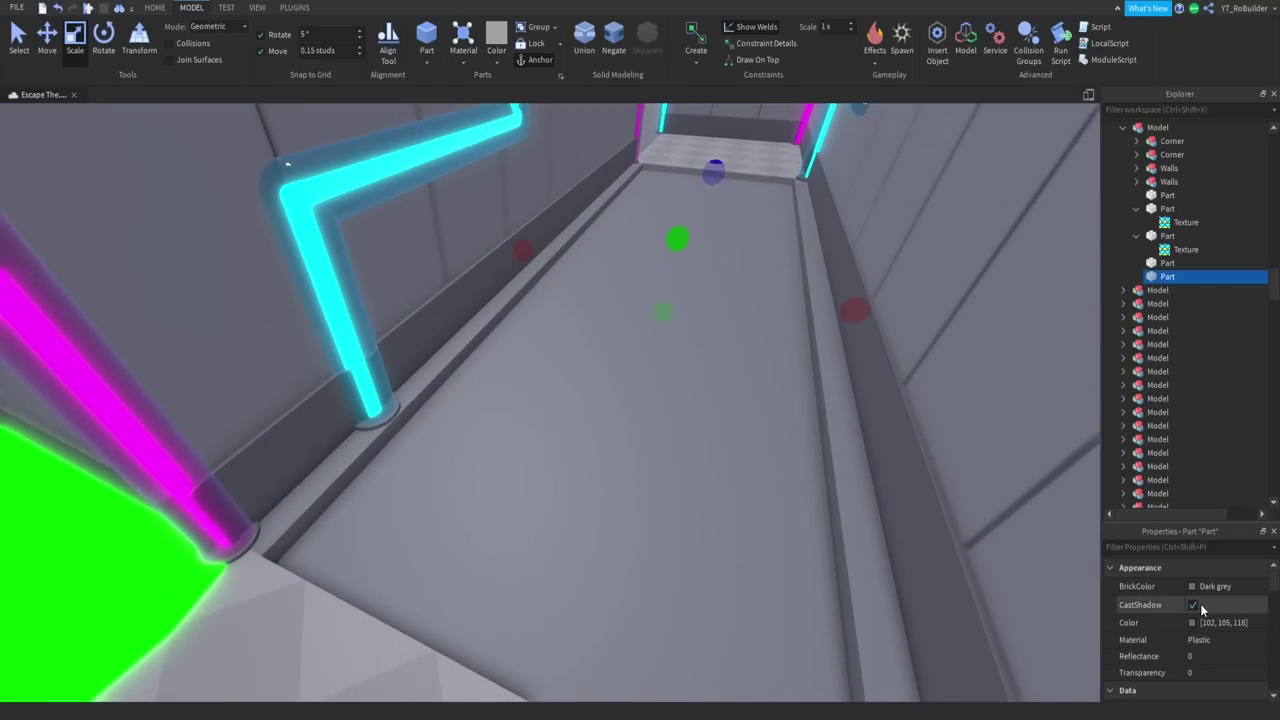
Darken the sunken floor's color to RGB 66, 68, 76.
click(1192, 622)
drag(797, 313, 798, 338)
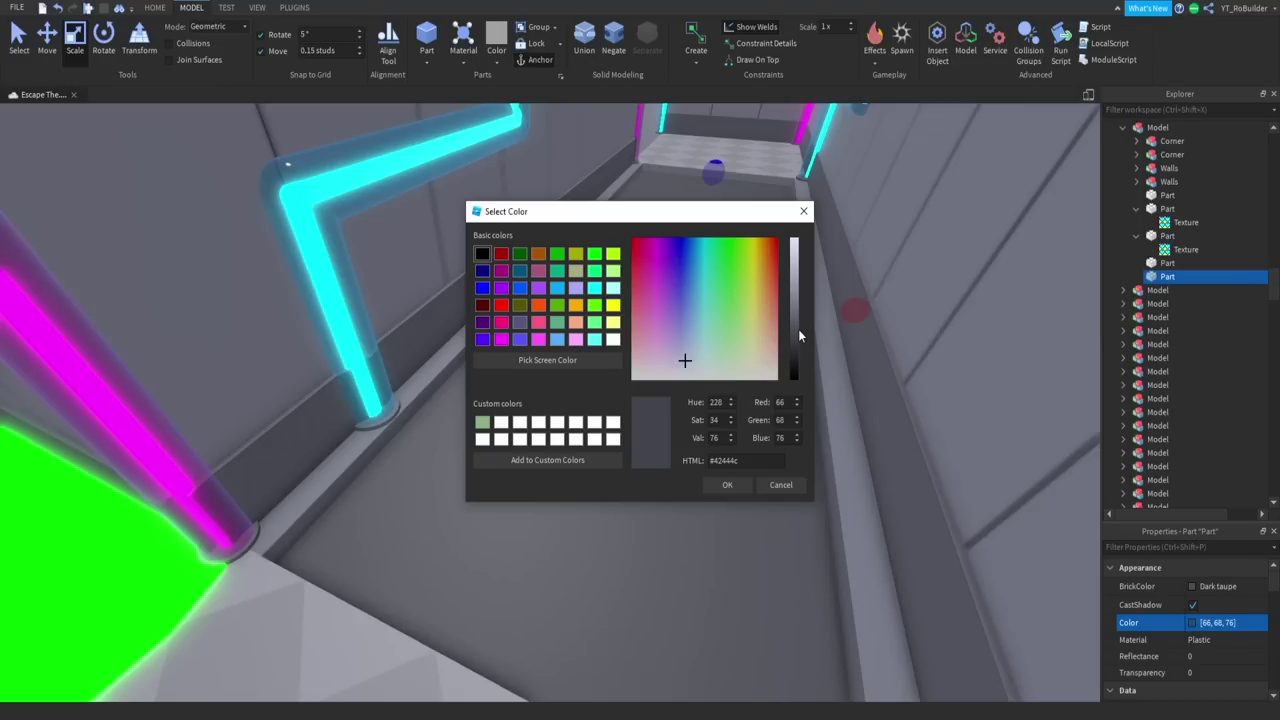
click(723, 487)
right_drag(667, 408, 668, 342)
click(668, 341)
key(s)
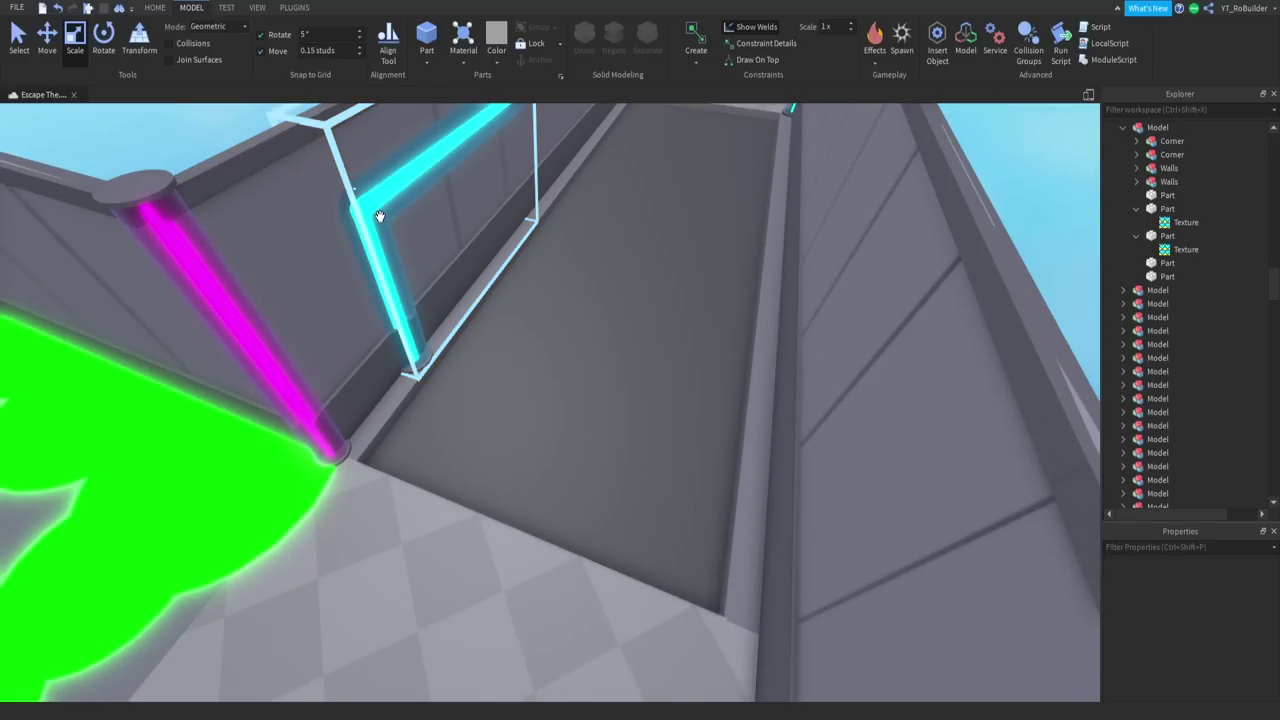
Duplicate the nearer cyan wall pipe model and rotate the copy so it lies flat.
click(390, 266)
scroll(604, 295, down, 3)
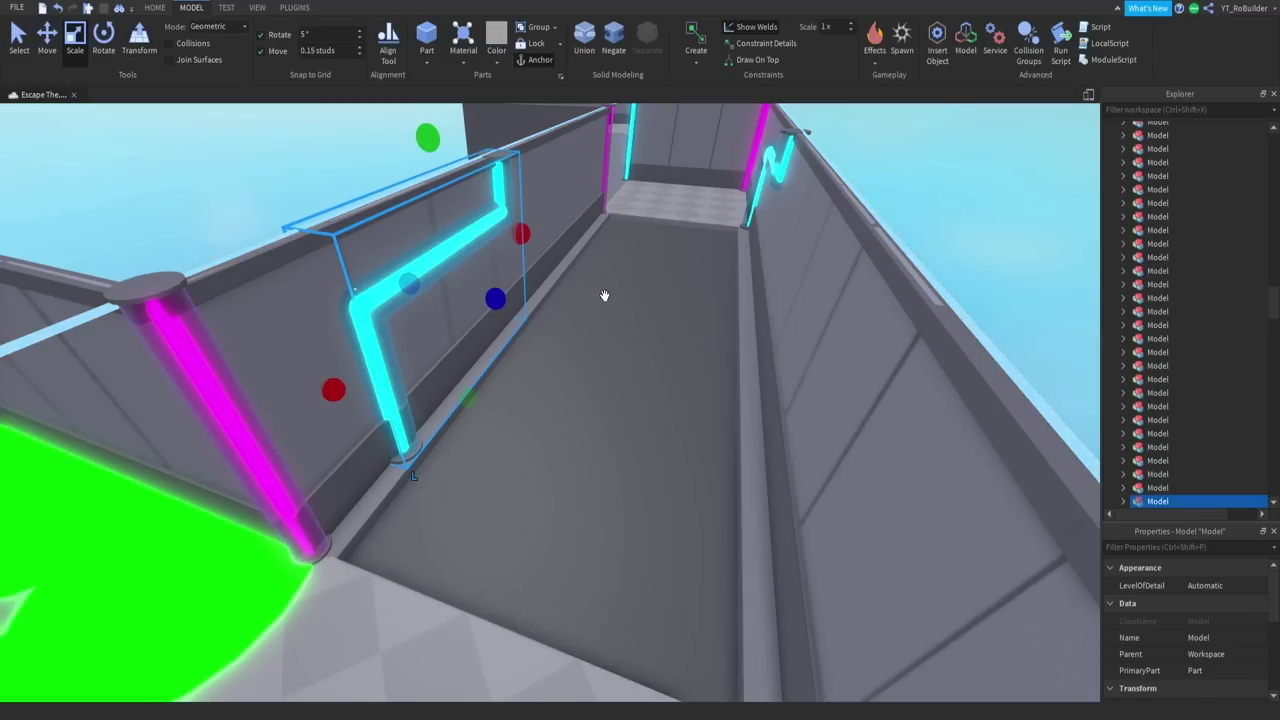
key(ctrl+d)
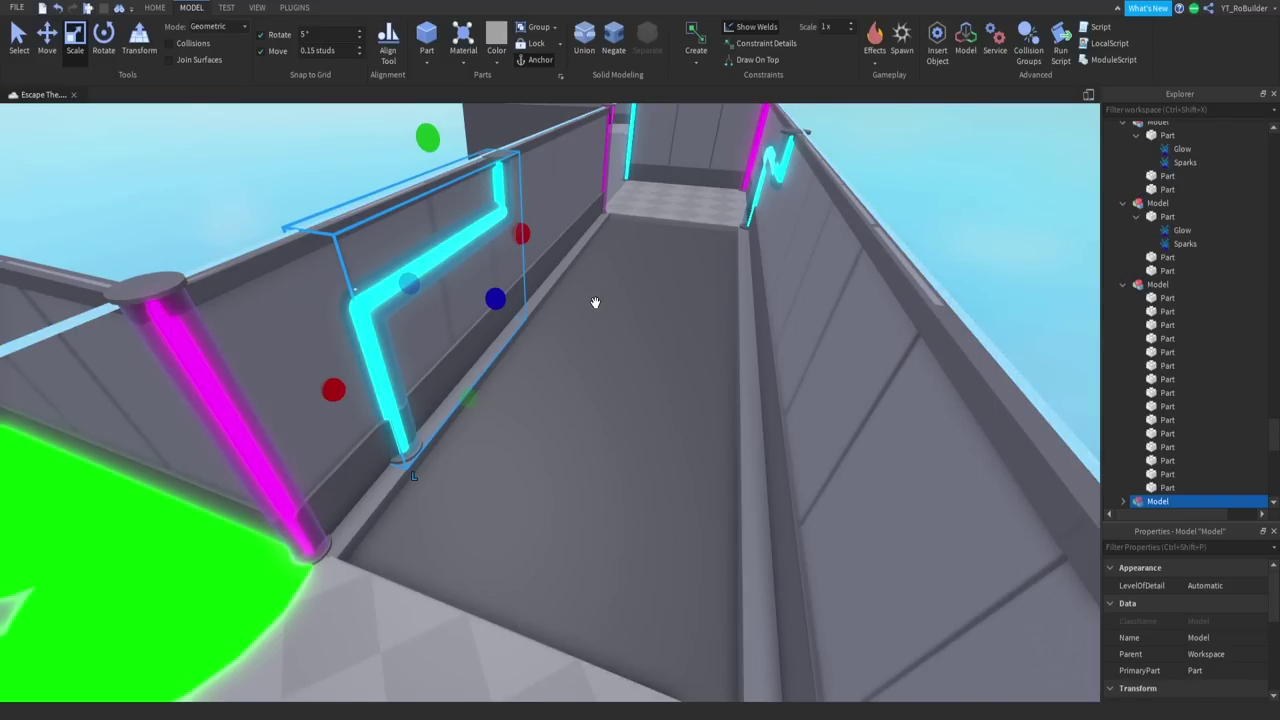
key(ctrl+t)
key(ctrl+r)
key(ctrl+t)
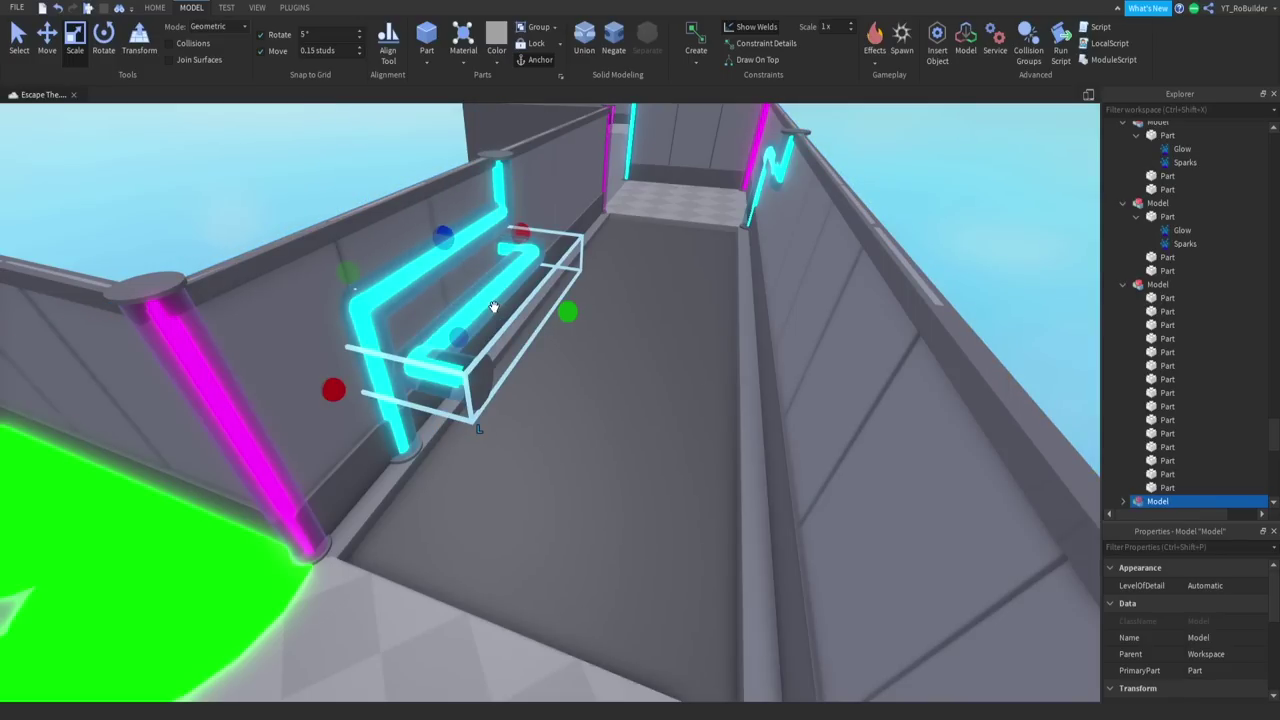
Move the flat pipe copy into the sunken floor, with one end against the ledge beside the checkered tiles.
drag(573, 349, 674, 532)
scroll(594, 506, up, 10)
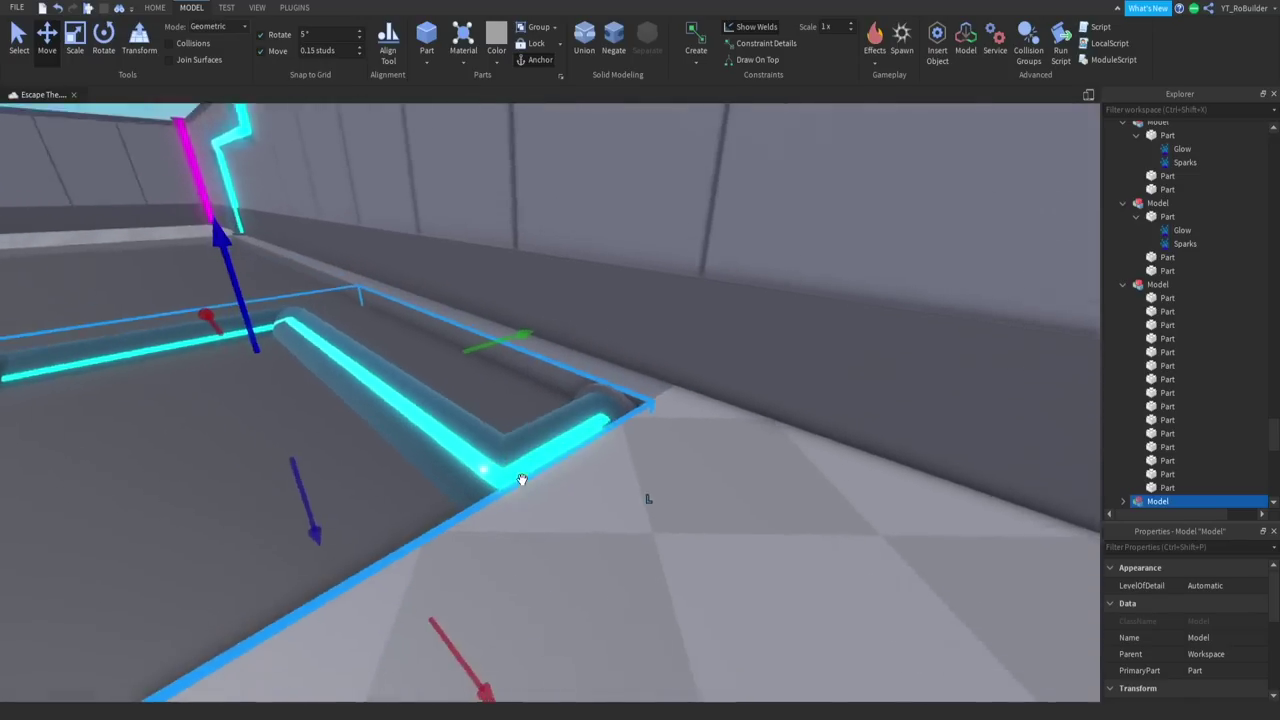
scroll(514, 491, down, 5)
scroll(500, 379, up, 10)
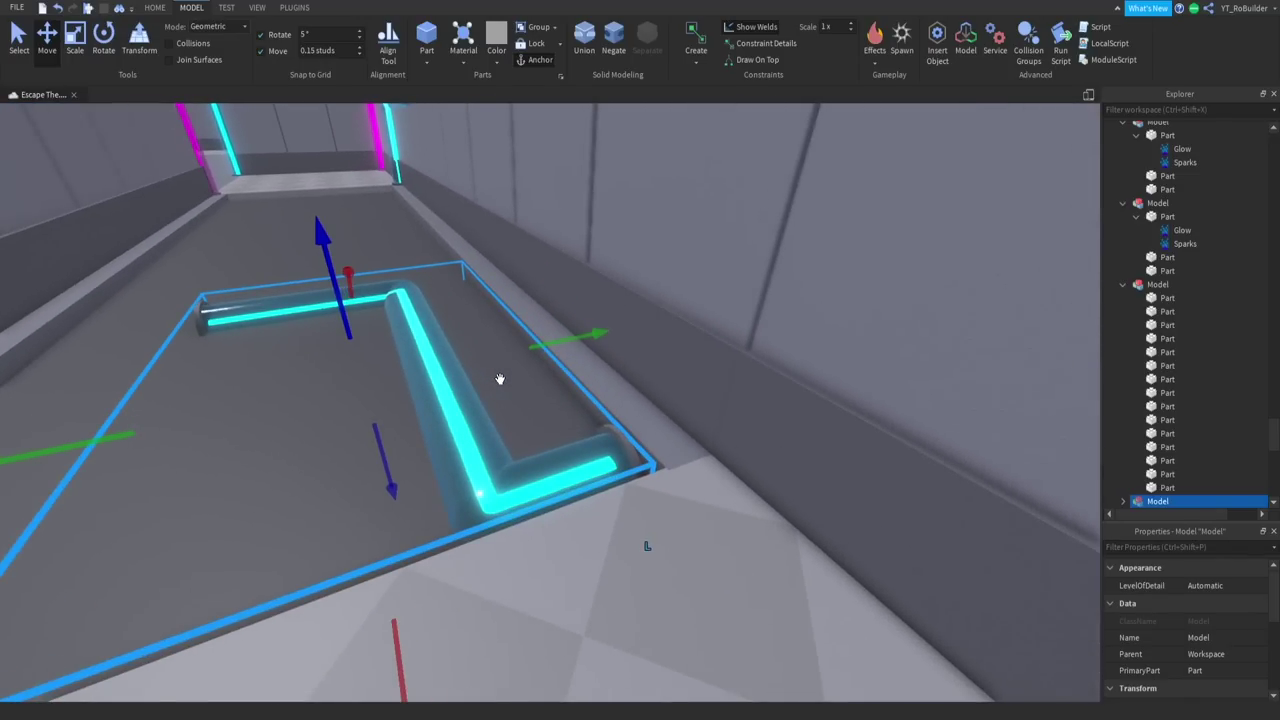
Delete the glowing cyan core parts inside the flat pipe copy, including the pieces at both bends.
scroll(500, 379, up, 8)
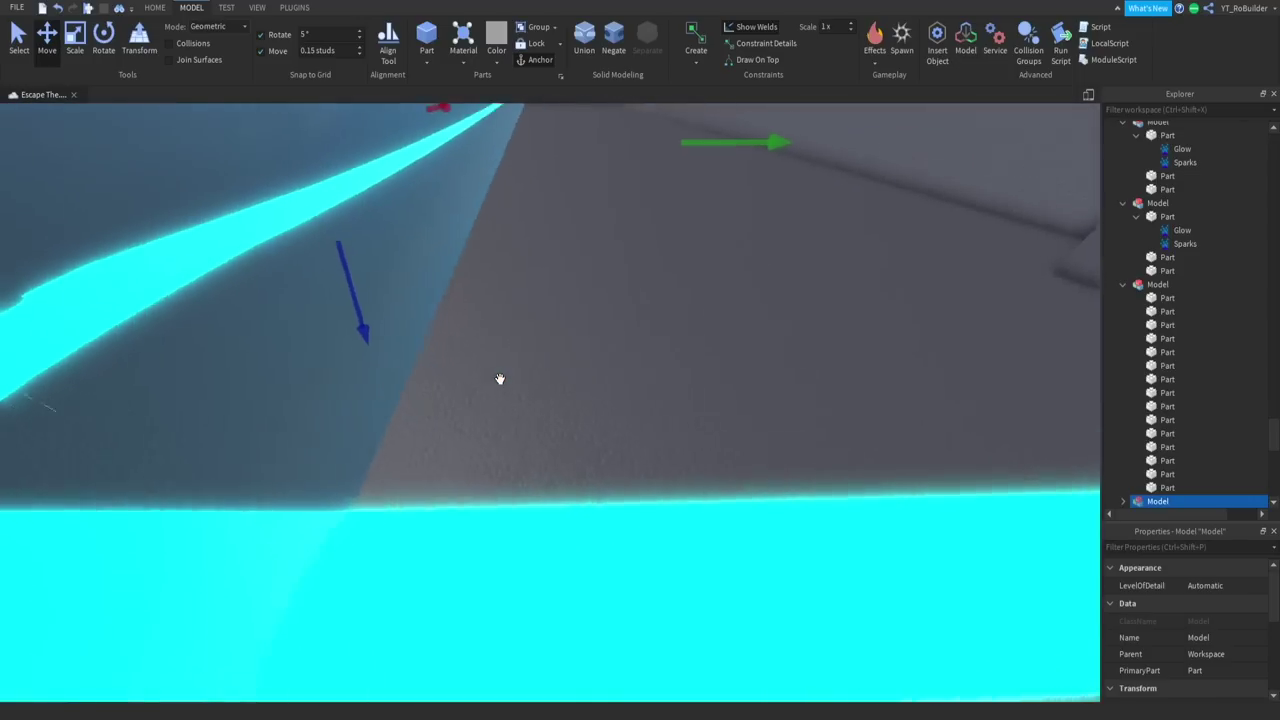
scroll(469, 511, down, 4)
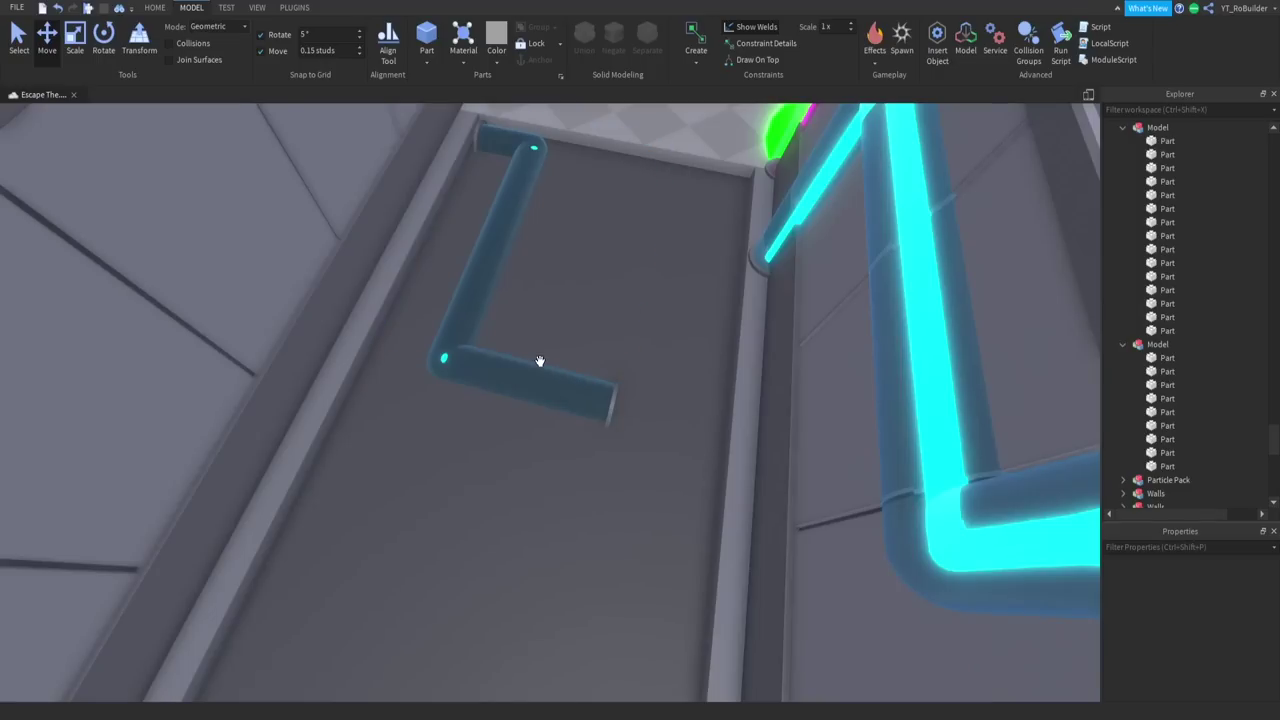
scroll(540, 360, up, 6)
scroll(540, 360, up, 10)
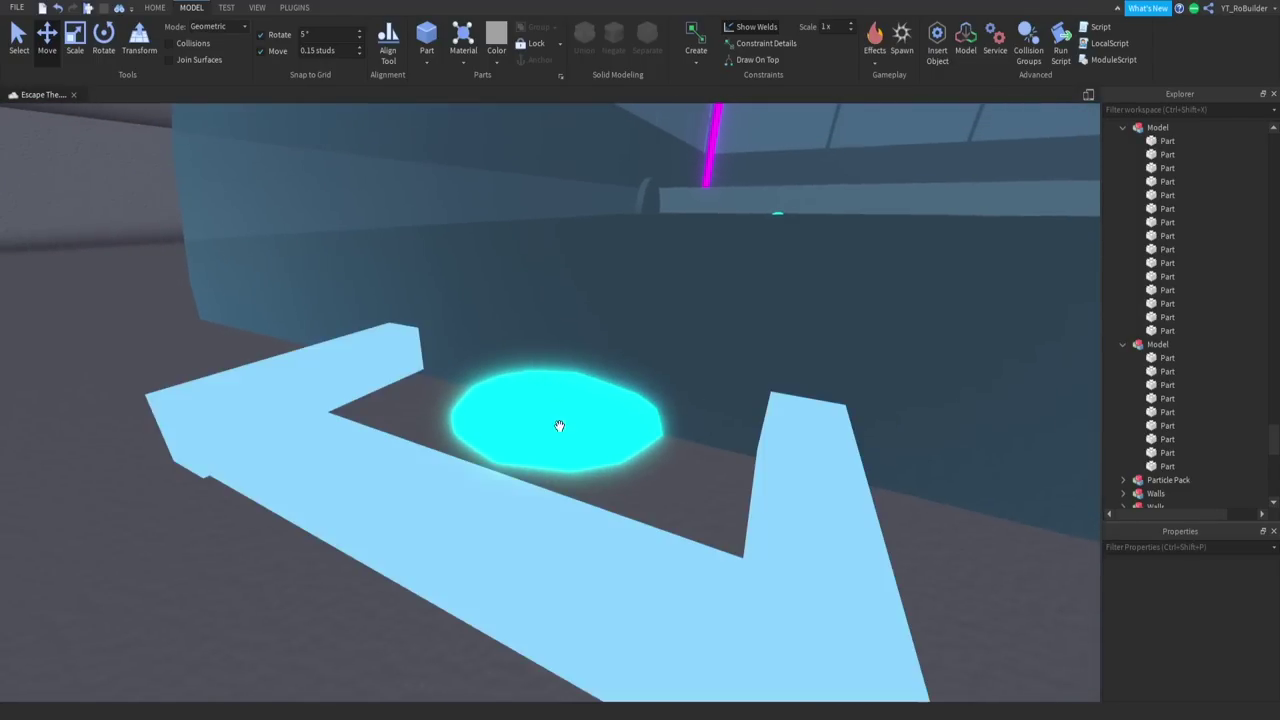
click(559, 426)
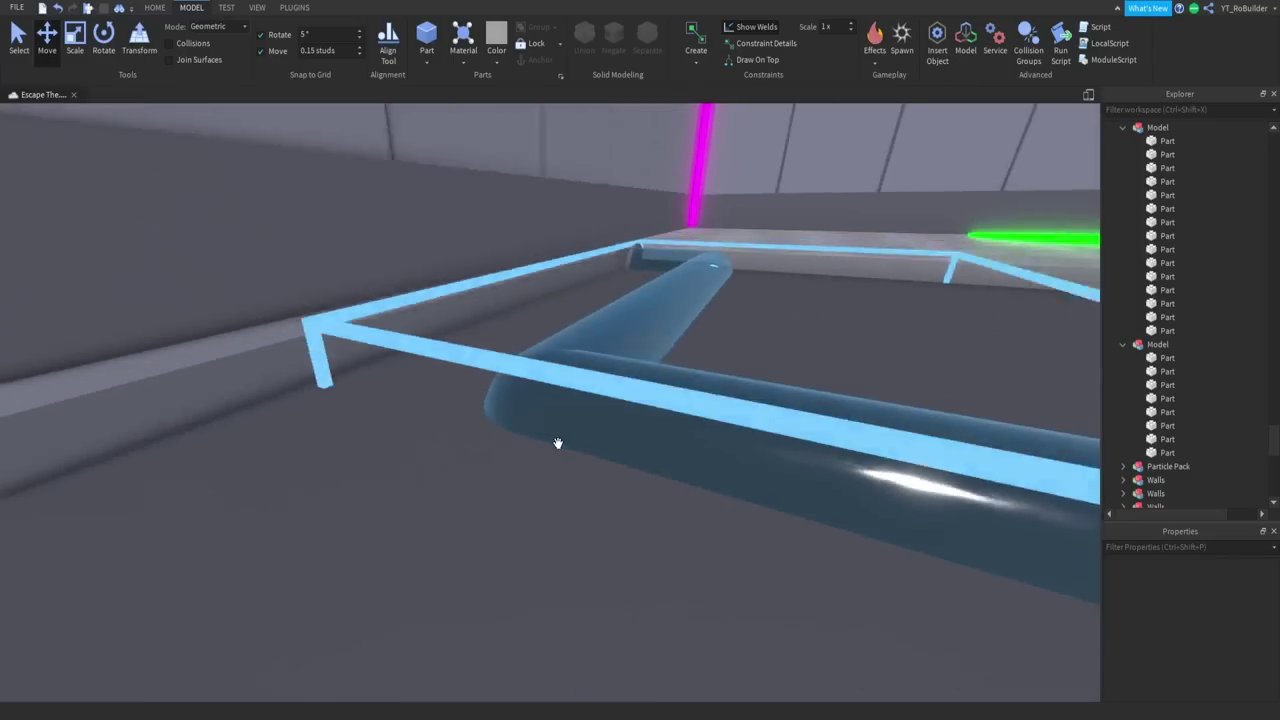
scroll(580, 420, down, 3)
scroll(603, 396, up, 10)
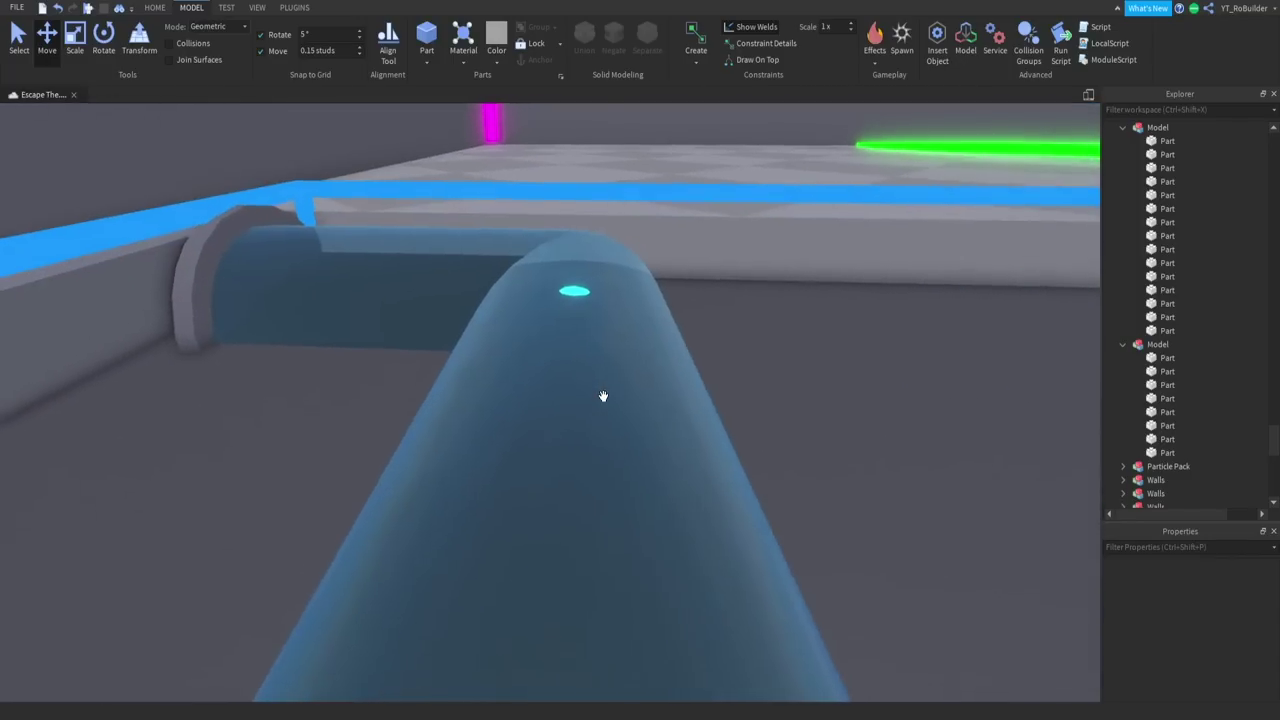
scroll(603, 396, up, 6)
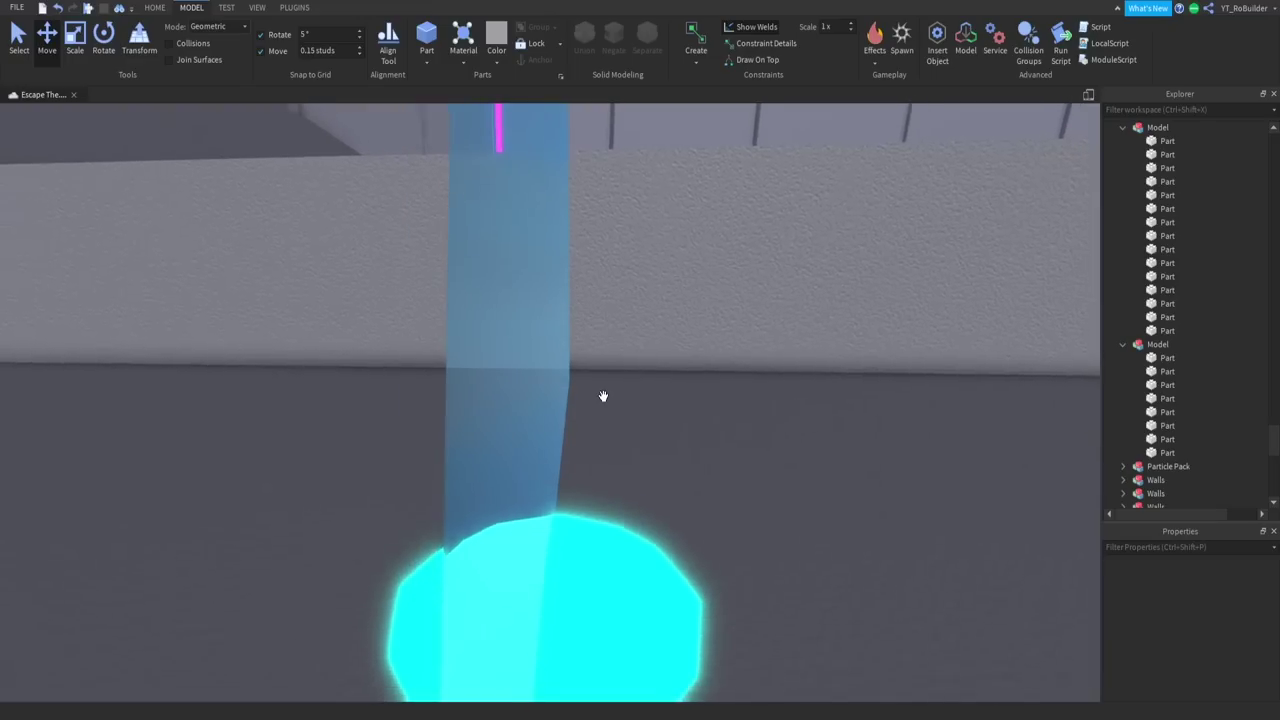
click(591, 543)
key(Delete)
Delete the cap on the floor pipe's free end in the middle of the sunken floor.
scroll(443, 425, down, 10)
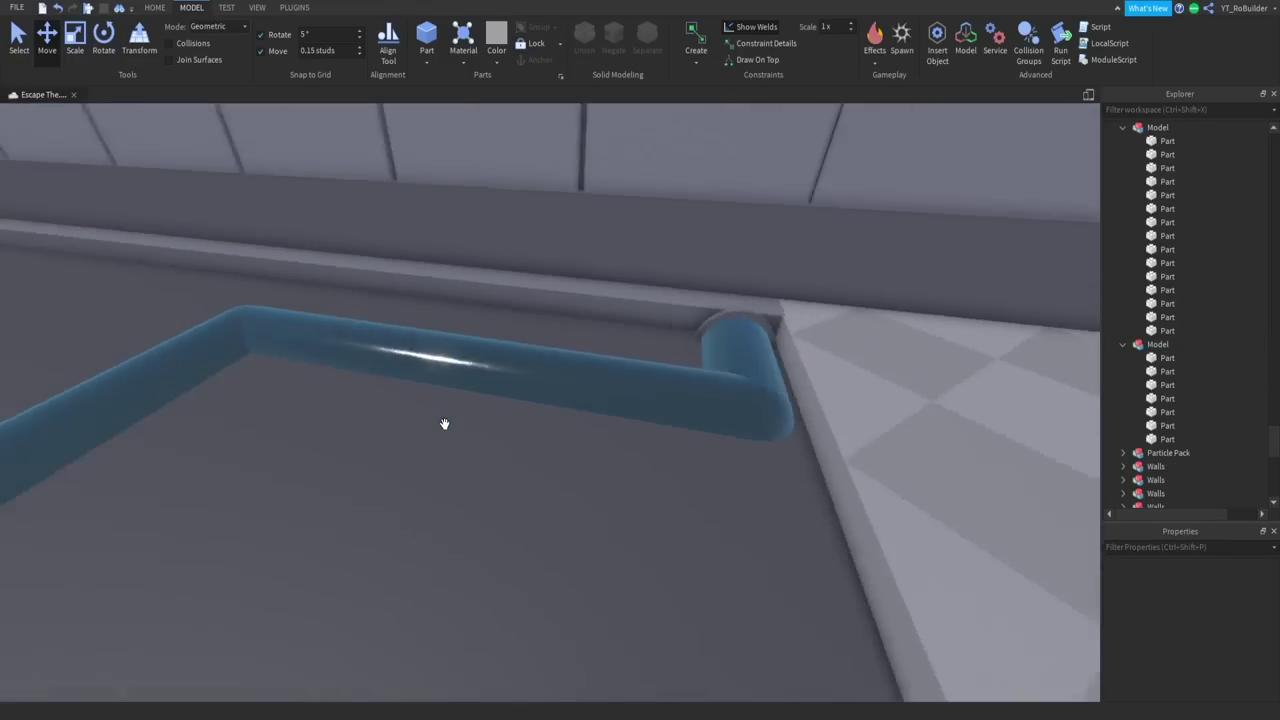
key(d)
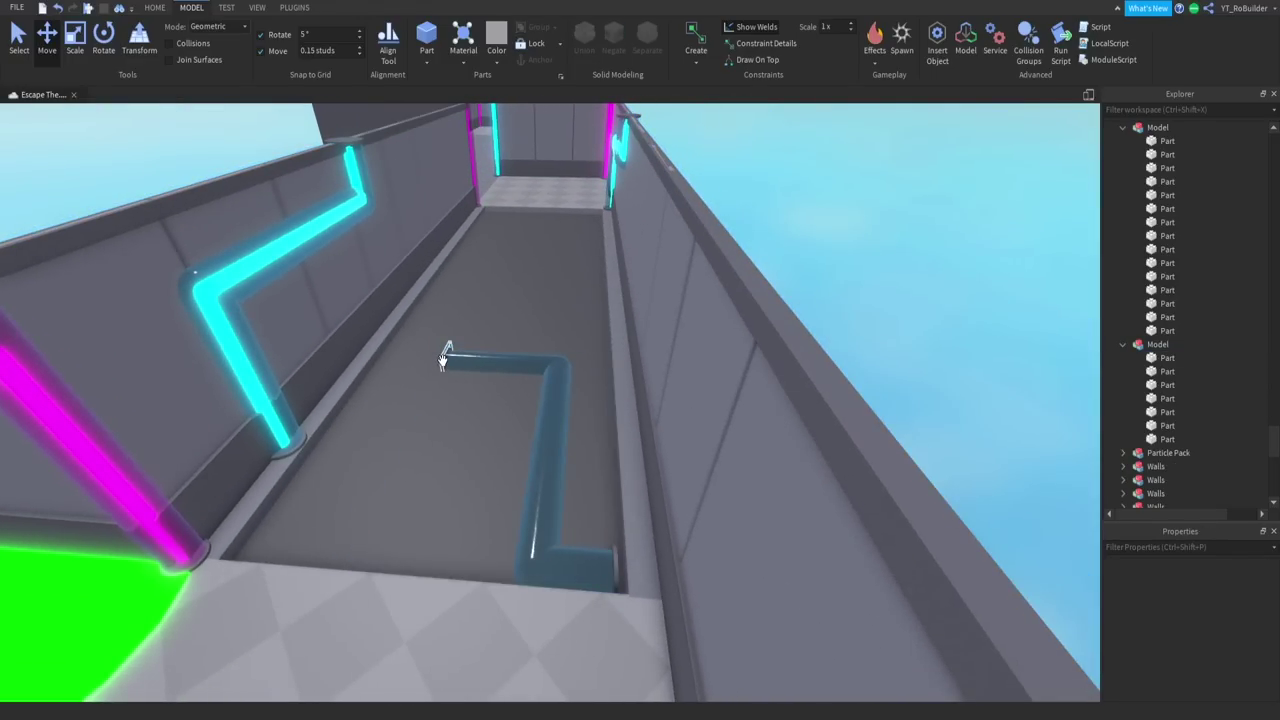
key(Delete)
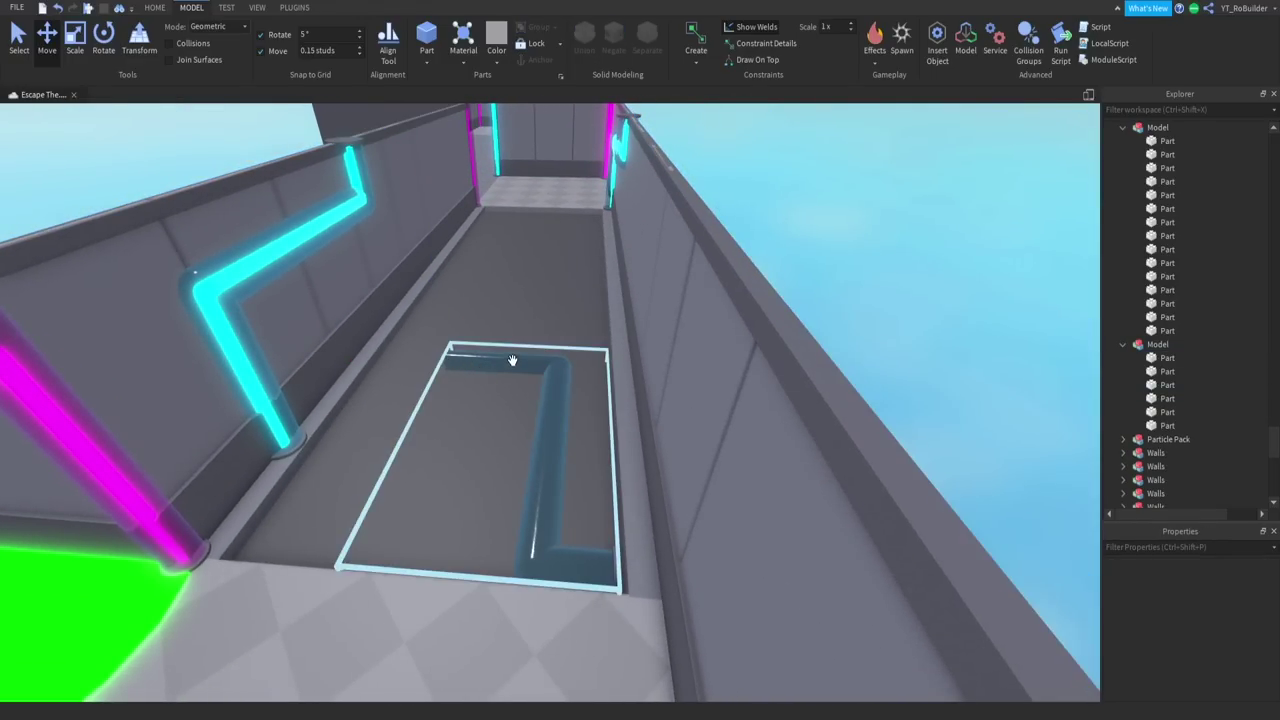
Give the floor pipe's five glass parts Transparency 0, Reflectance 0.05 and the BrickColor Storm blue.
alt+click(512, 360)
click(1165, 358)
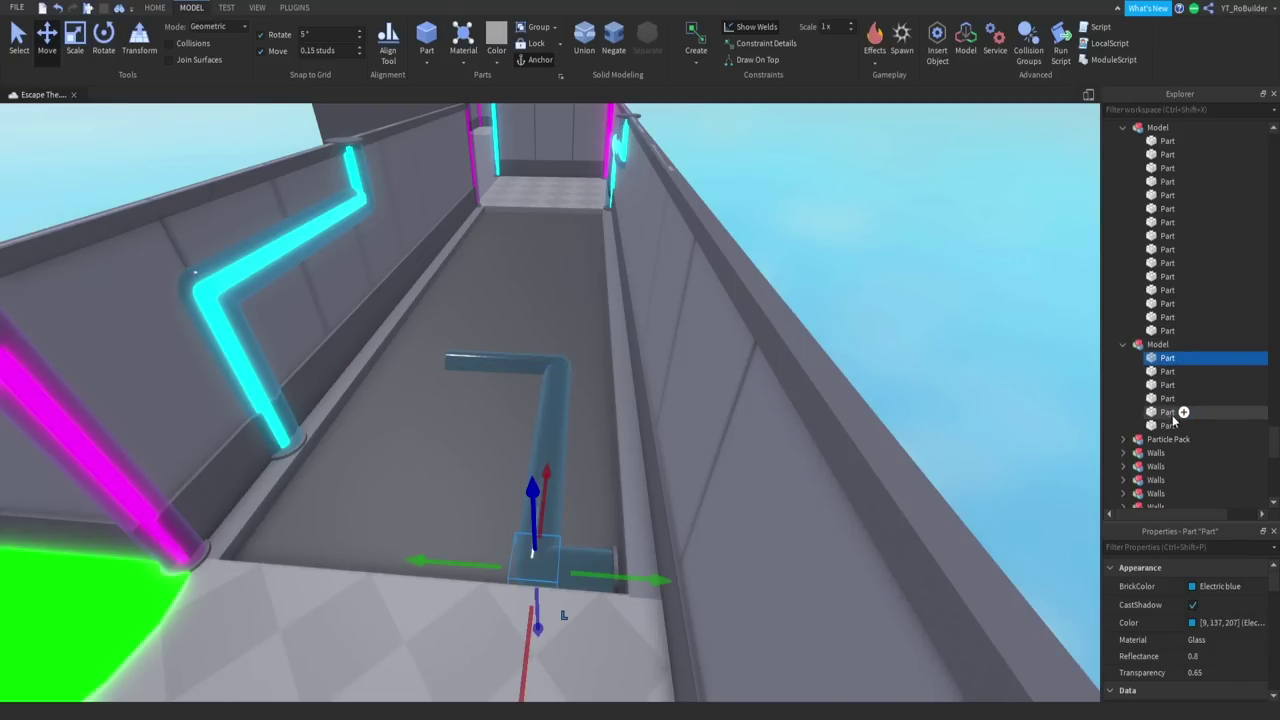
shift+click(1170, 427)
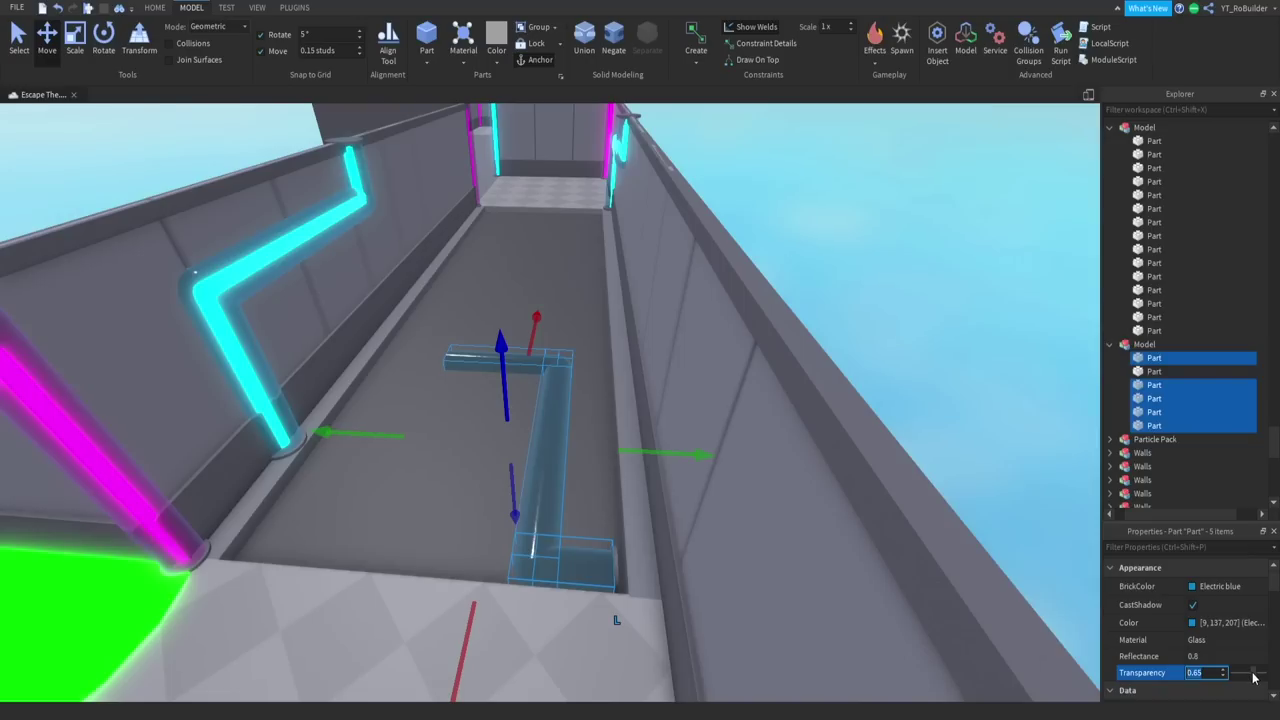
drag(1237, 678, 1213, 681)
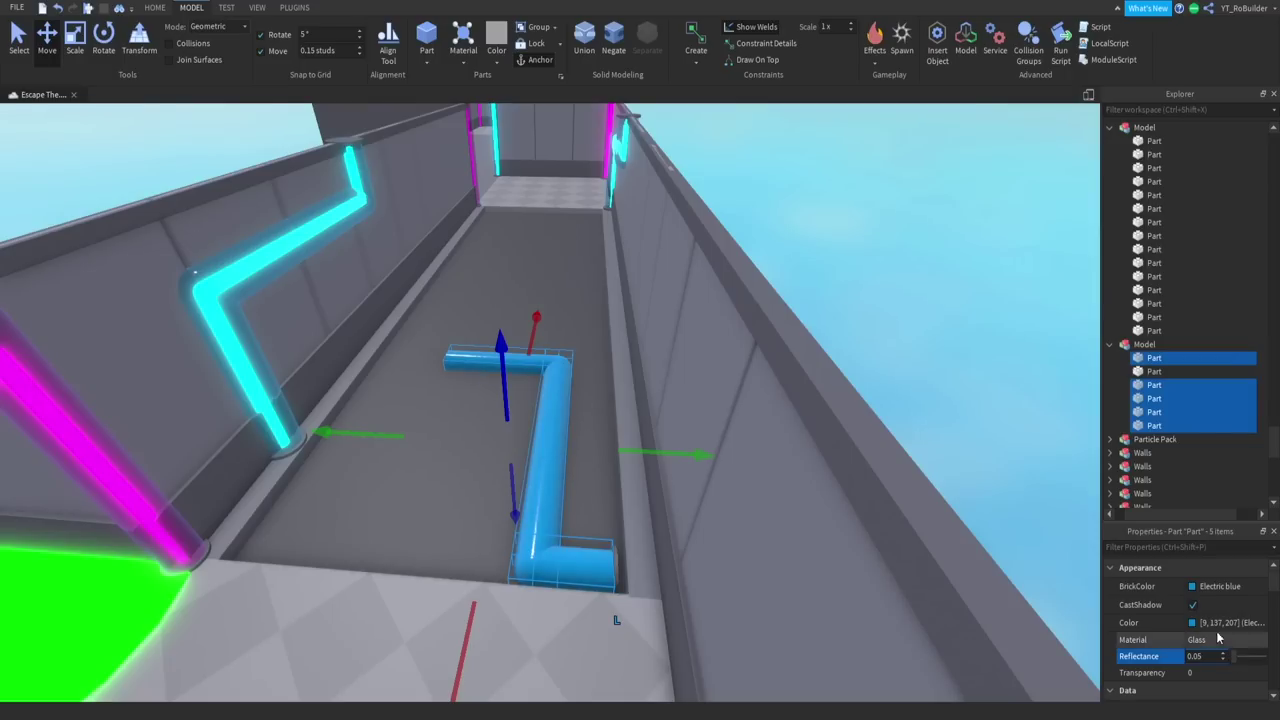
click(1193, 588)
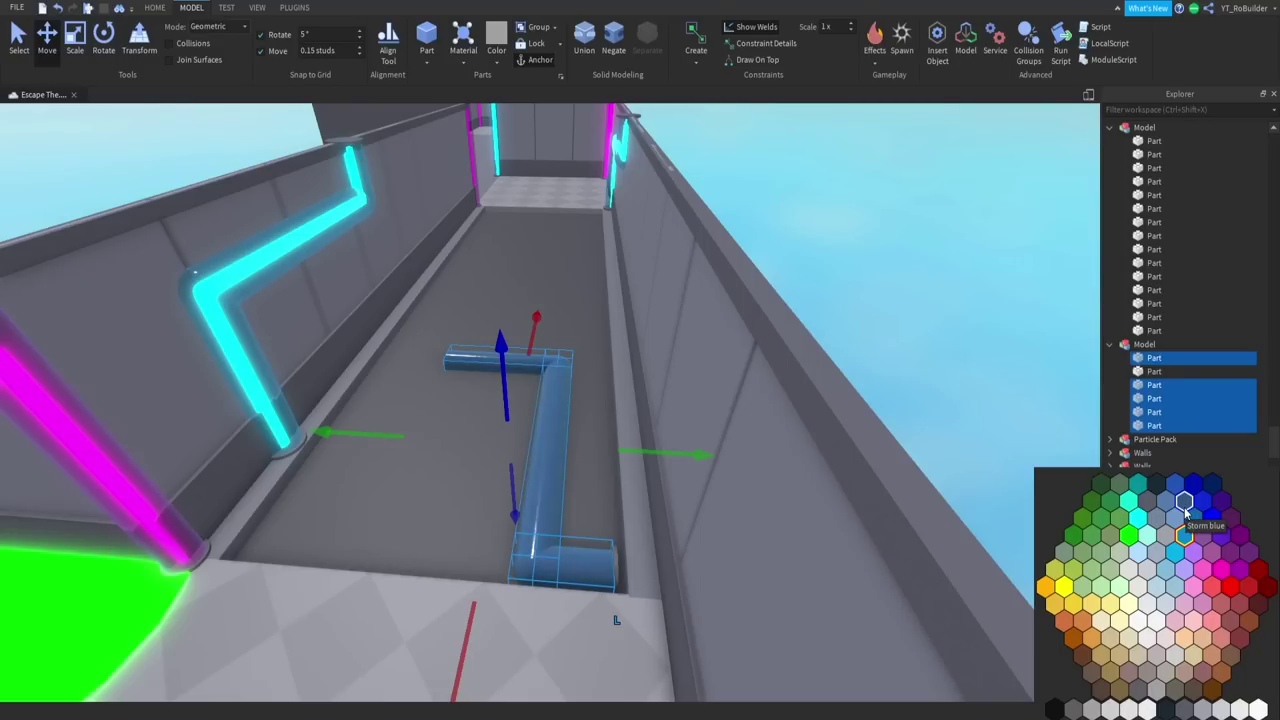
click(1185, 512)
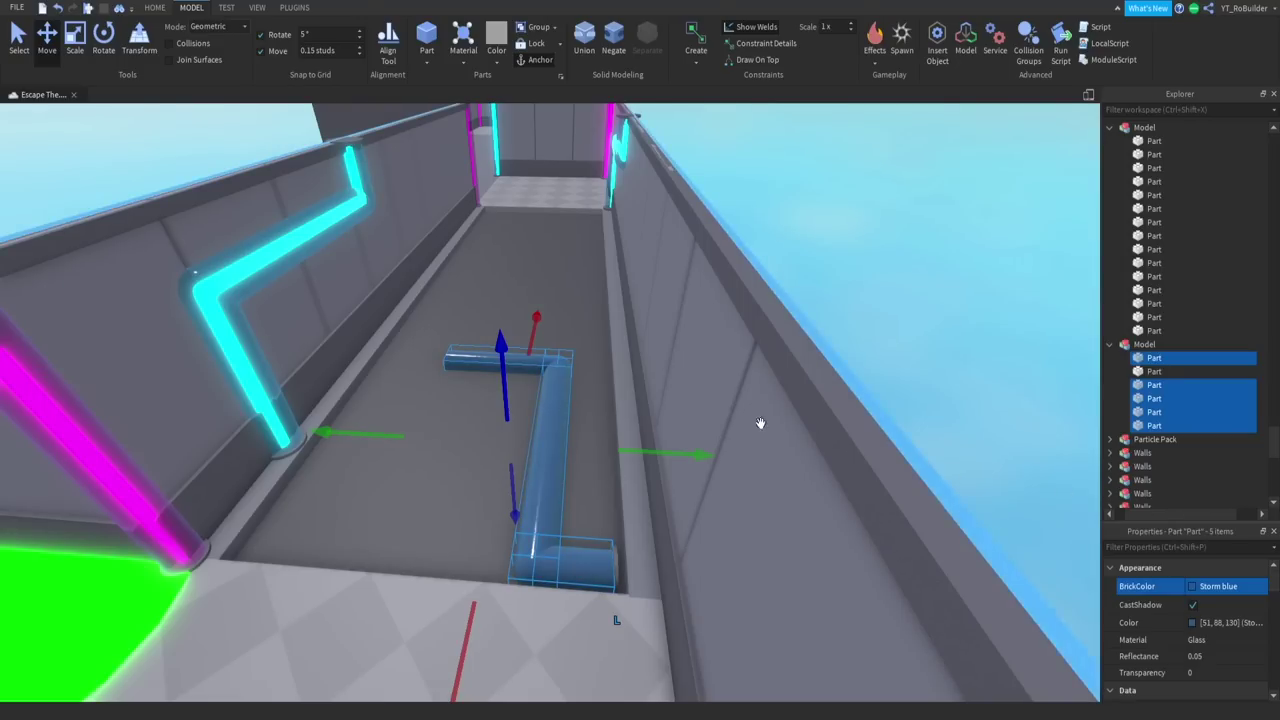
Delete the grey cap on the floor pipe's end at the side ledge and move the pipe up against that ledge.
scroll(677, 520, up, 5)
click(668, 540)
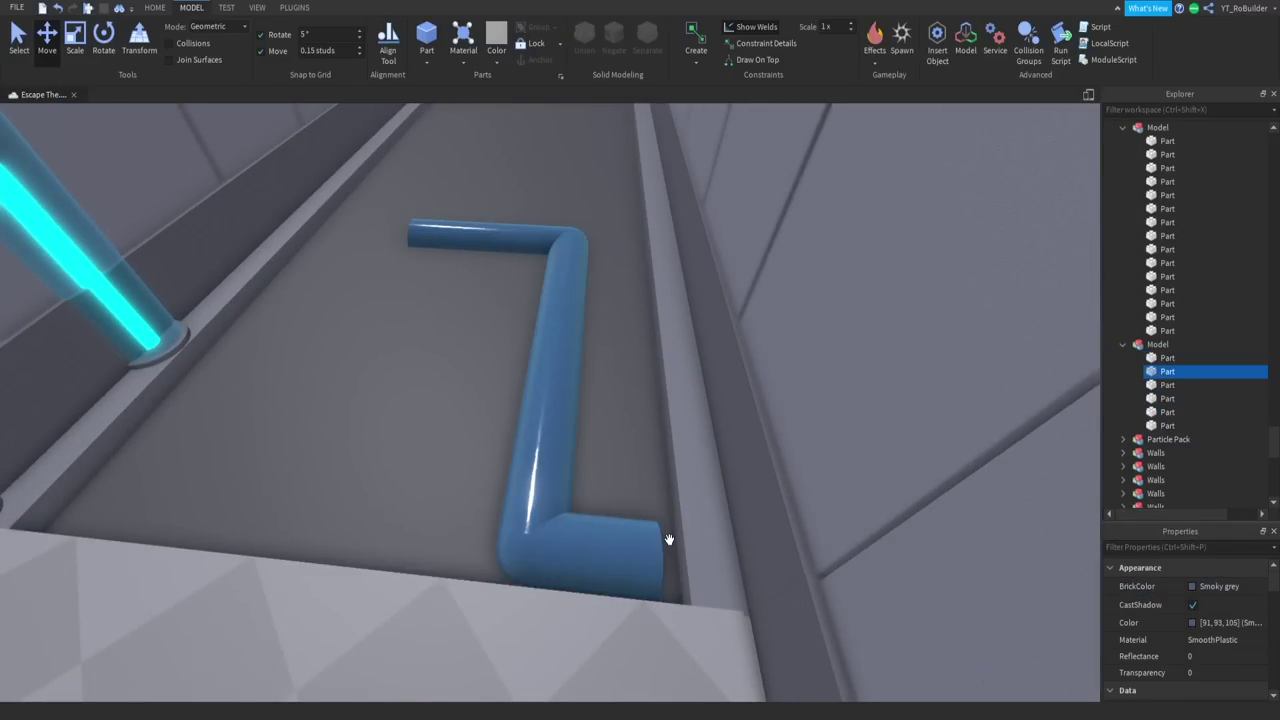
click(655, 538)
drag(669, 366, 690, 365)
right_drag(592, 382, 592, 383)
click(567, 234)
right_drag(600, 312, 600, 313)
scroll(600, 313, up, 10)
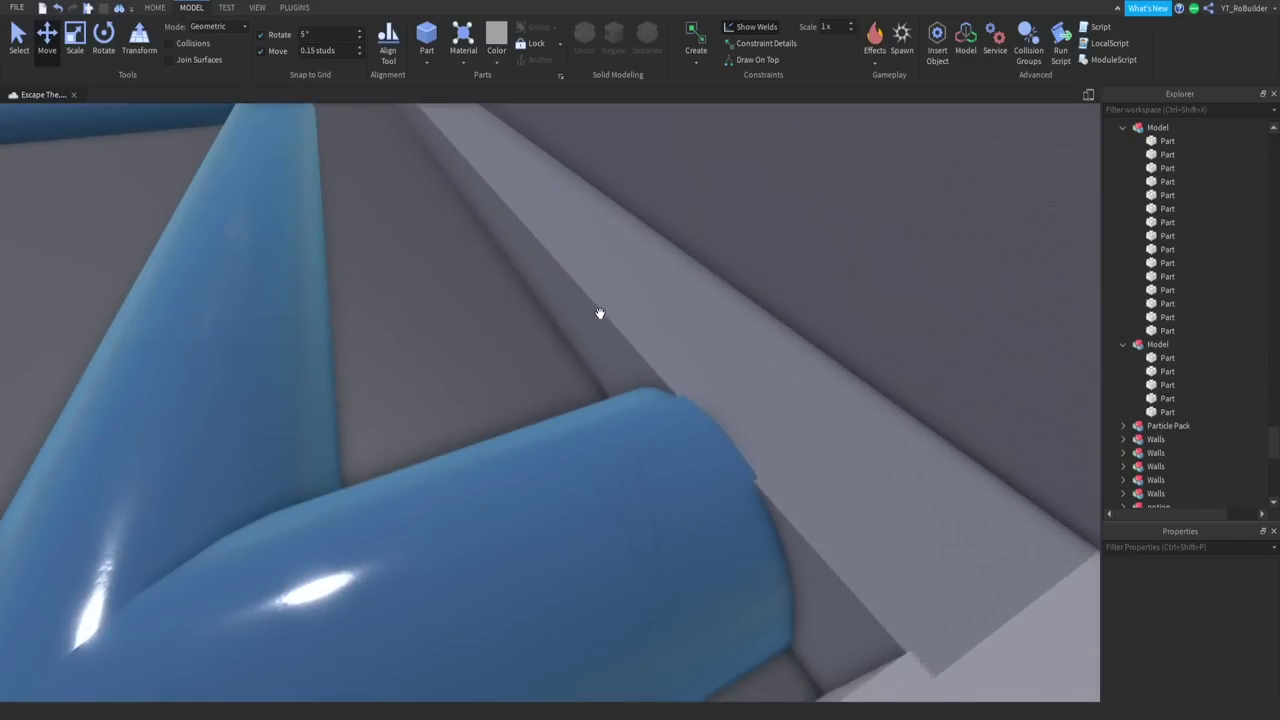
Lower the floor pipe model slightly so that it rests in the sunken floor.
click(669, 456)
drag(421, 291, 421, 297)
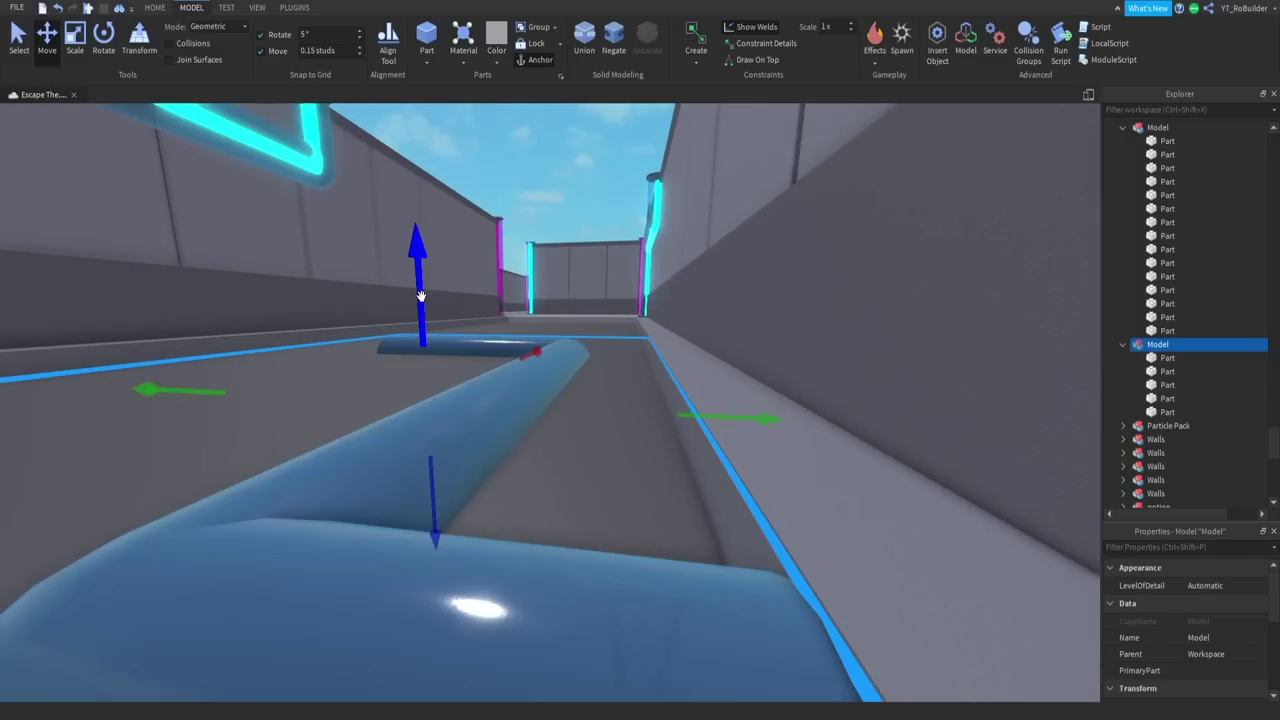
right_drag(669, 364, 670, 364)
Shorten the side ledge beside the pipe end so it stops flush with the edge of the checkered tiles.
click(717, 289)
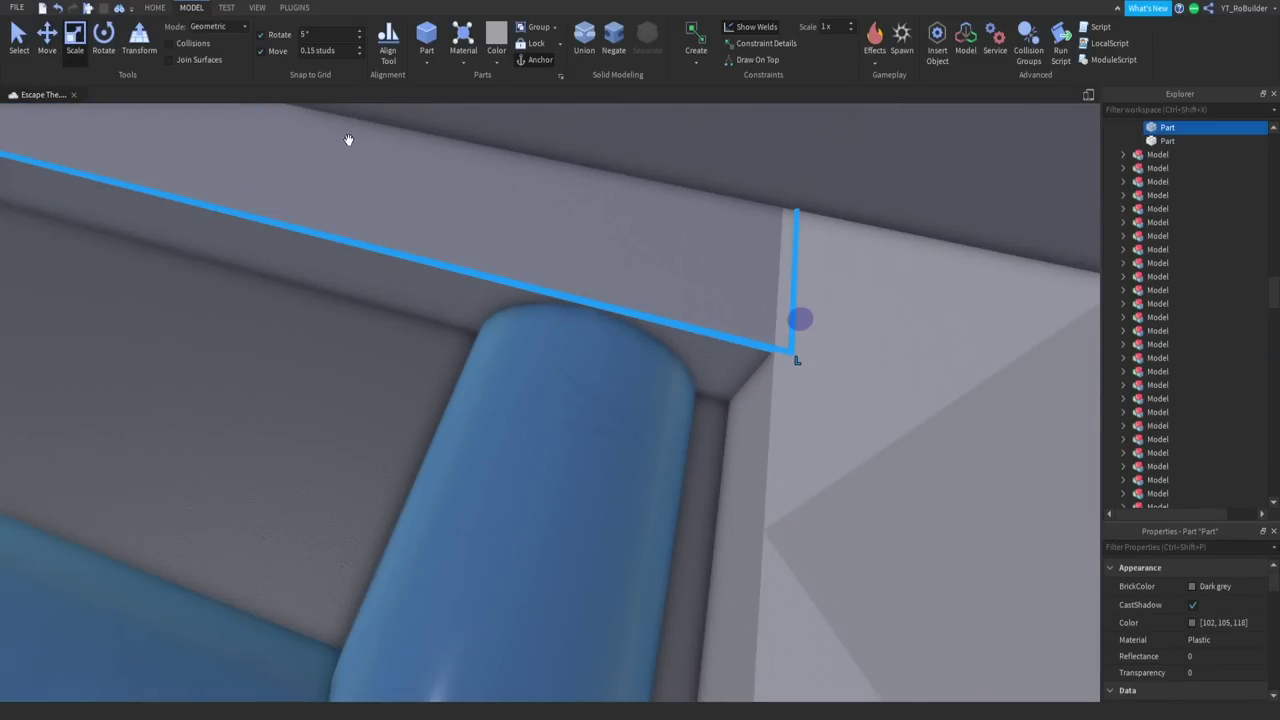
drag(802, 320, 788, 317)
right_drag(814, 400, 814, 400)
scroll(666, 446, down, 5)
right_drag(666, 446, 666, 446)
click(666, 446)
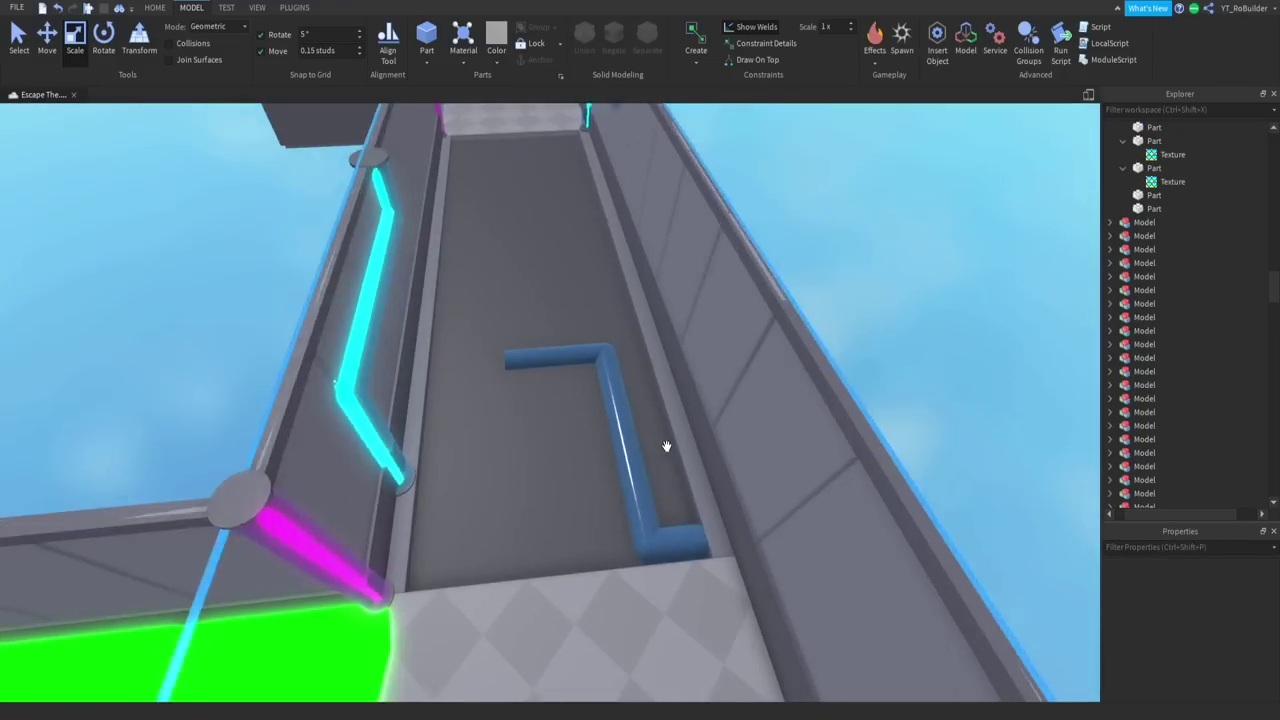
Continue the blue pipe along the rest of the sunken floor with copies, and group the pipe models into one model.
scroll(591, 381, down, 2)
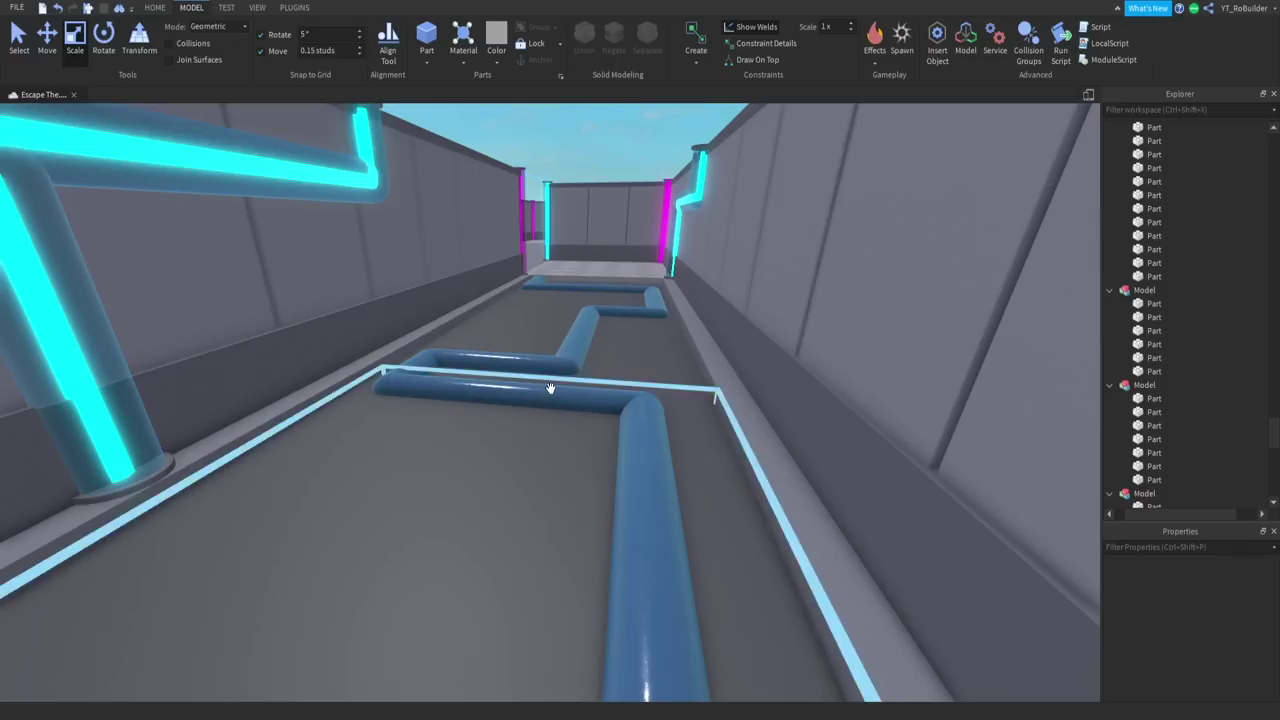
right_drag(616, 340, 616, 340)
scroll(616, 340, down, 3)
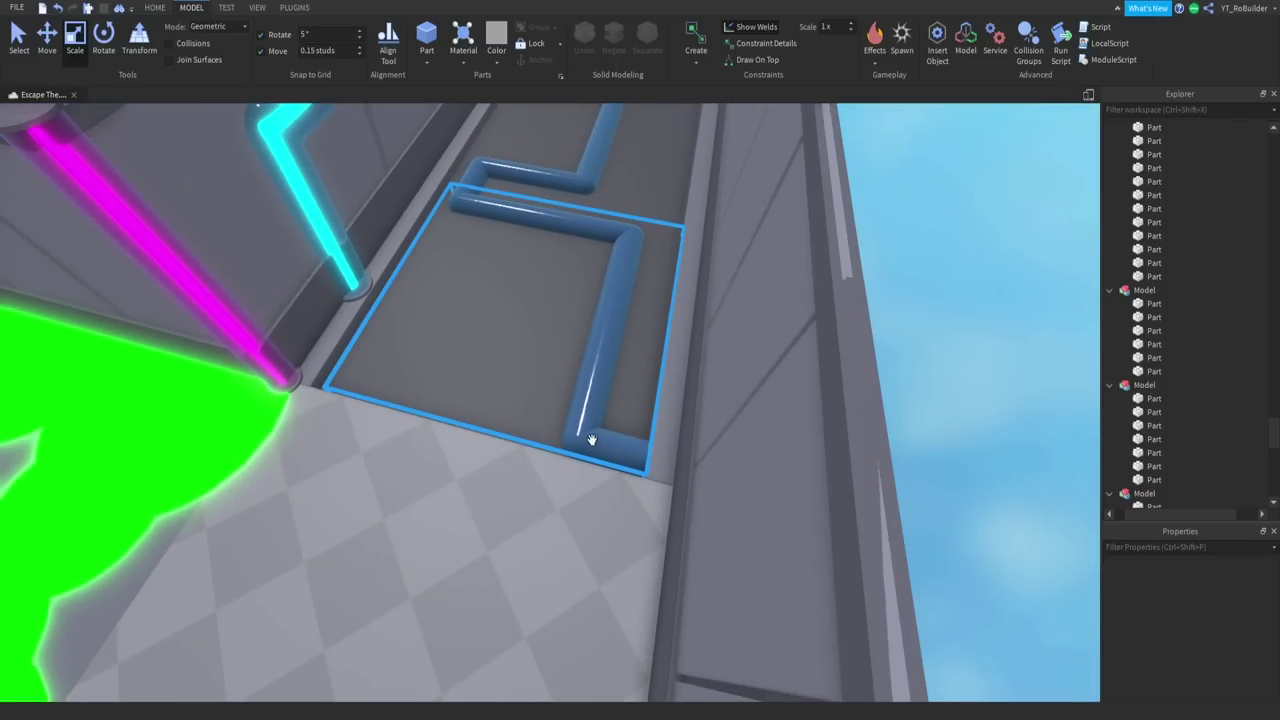
right_drag(591, 222, 592, 211)
click(611, 289)
ctrl+click(587, 190)
scroll(592, 211, up, 3)
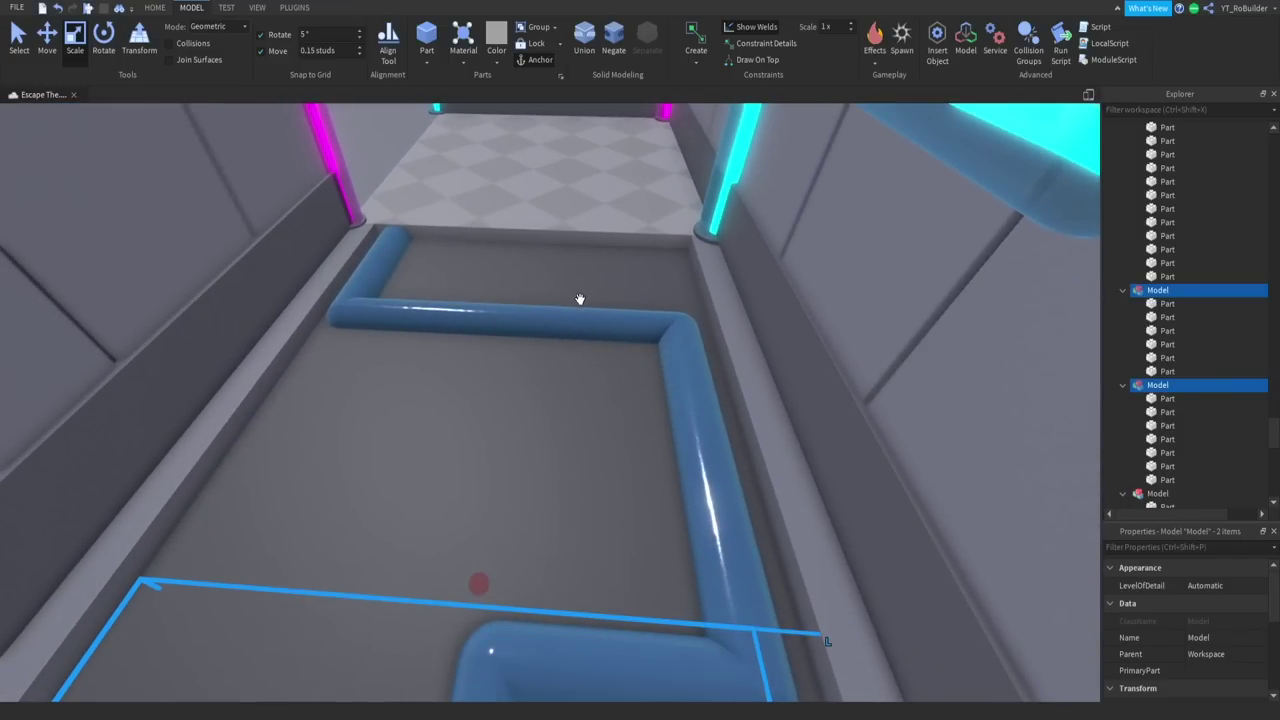
click(798, 342)
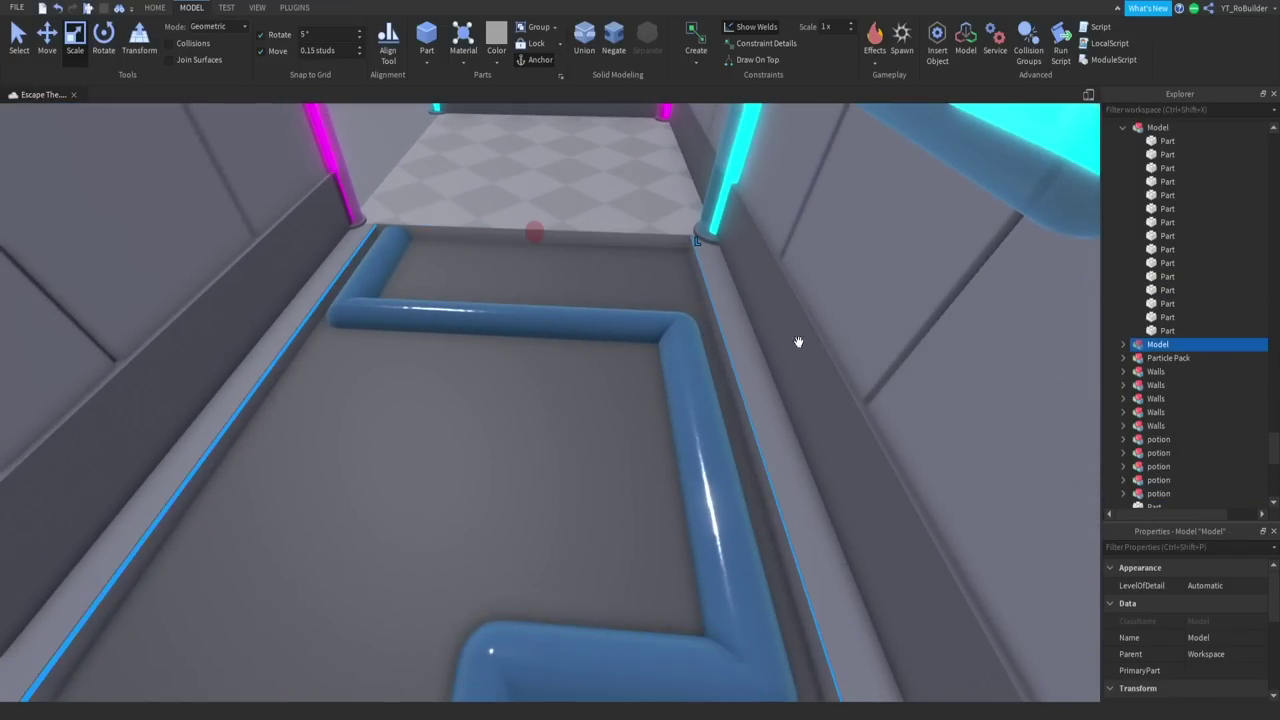
Ungroup the three pipe models nested inside the new group and rename the outer model as Pipes.
shift+click(1170, 387)
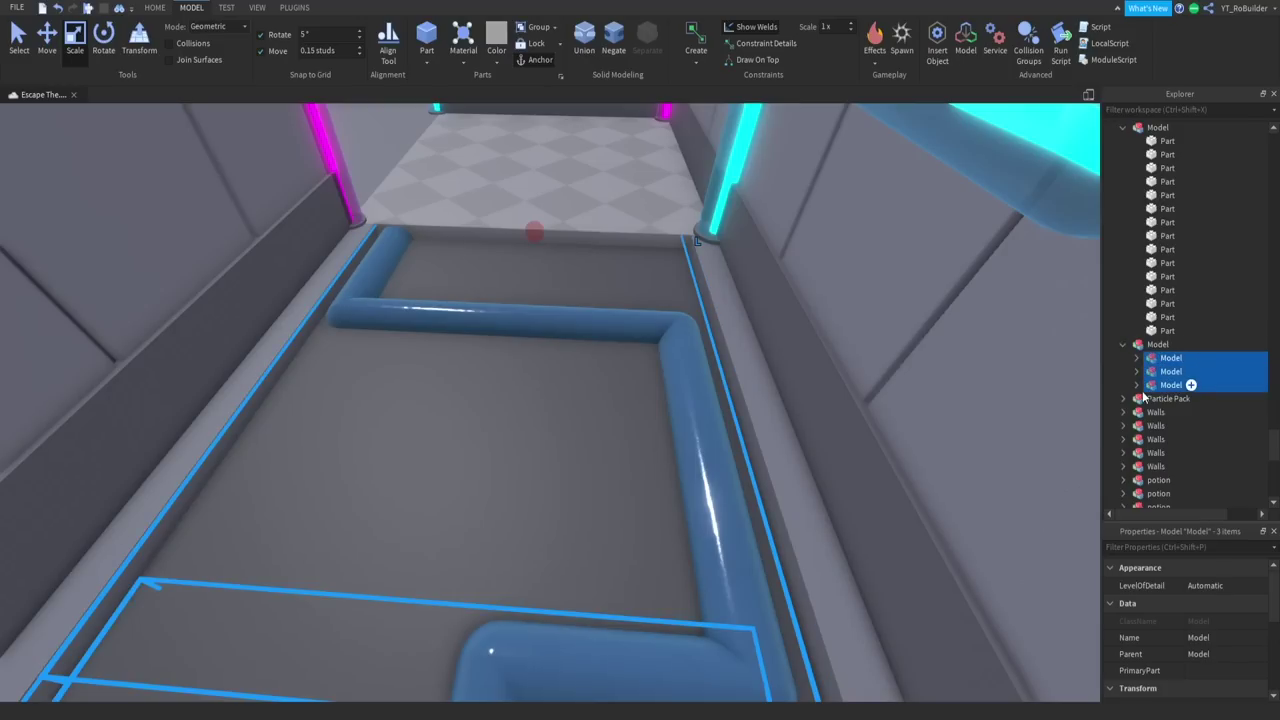
key(ctrl+u)
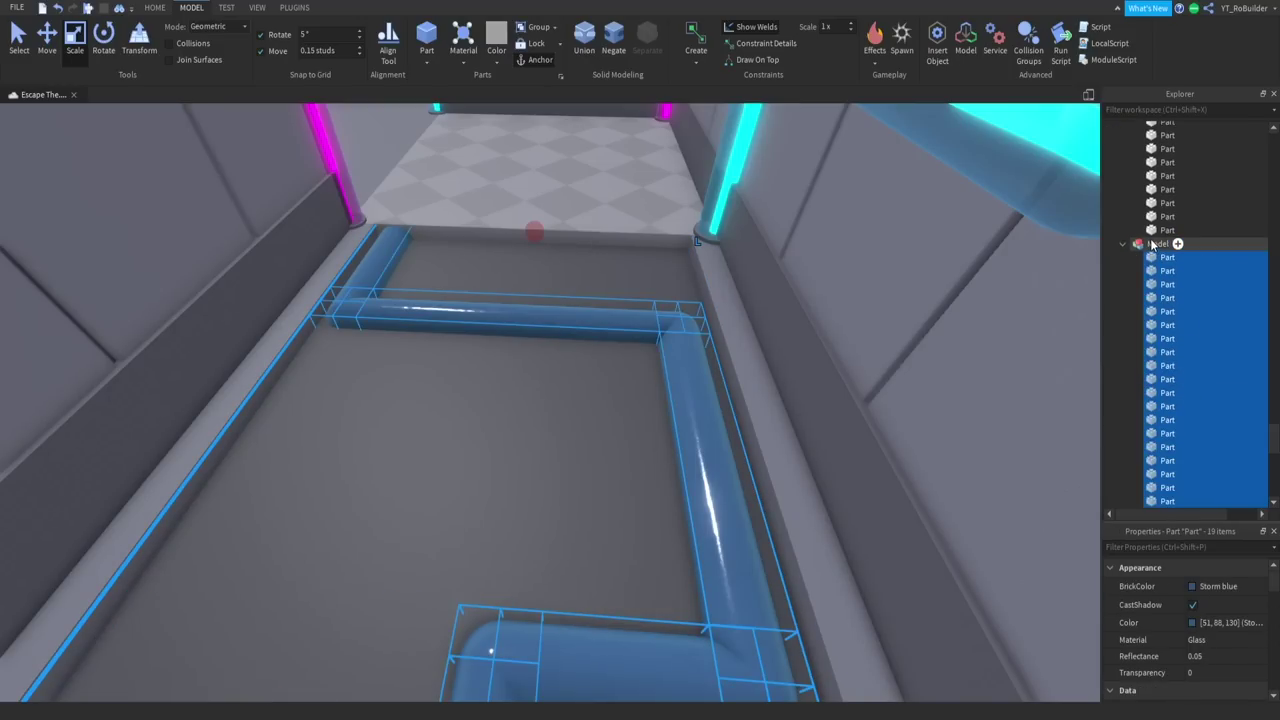
click(1152, 244)
click(1220, 637)
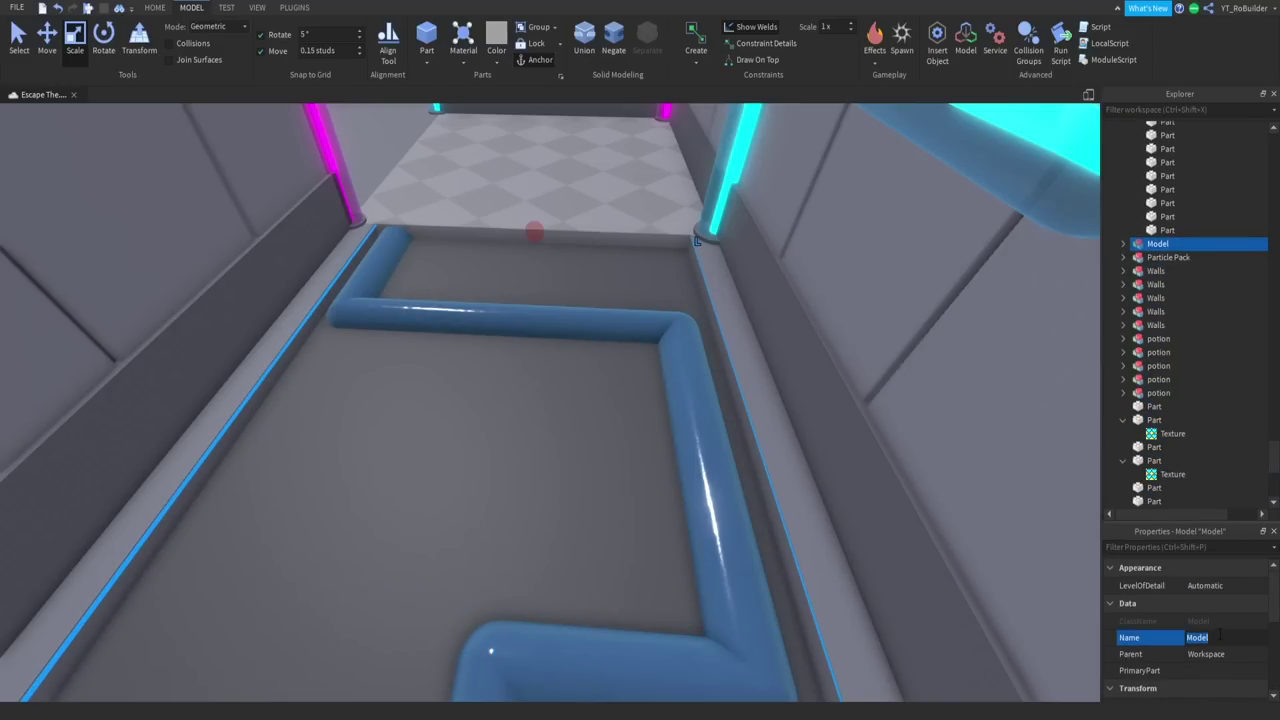
scroll(711, 337, down, 6)
Collapse the expanded models in the Workspace hierarchy.
scroll(1148, 269, up, 8)
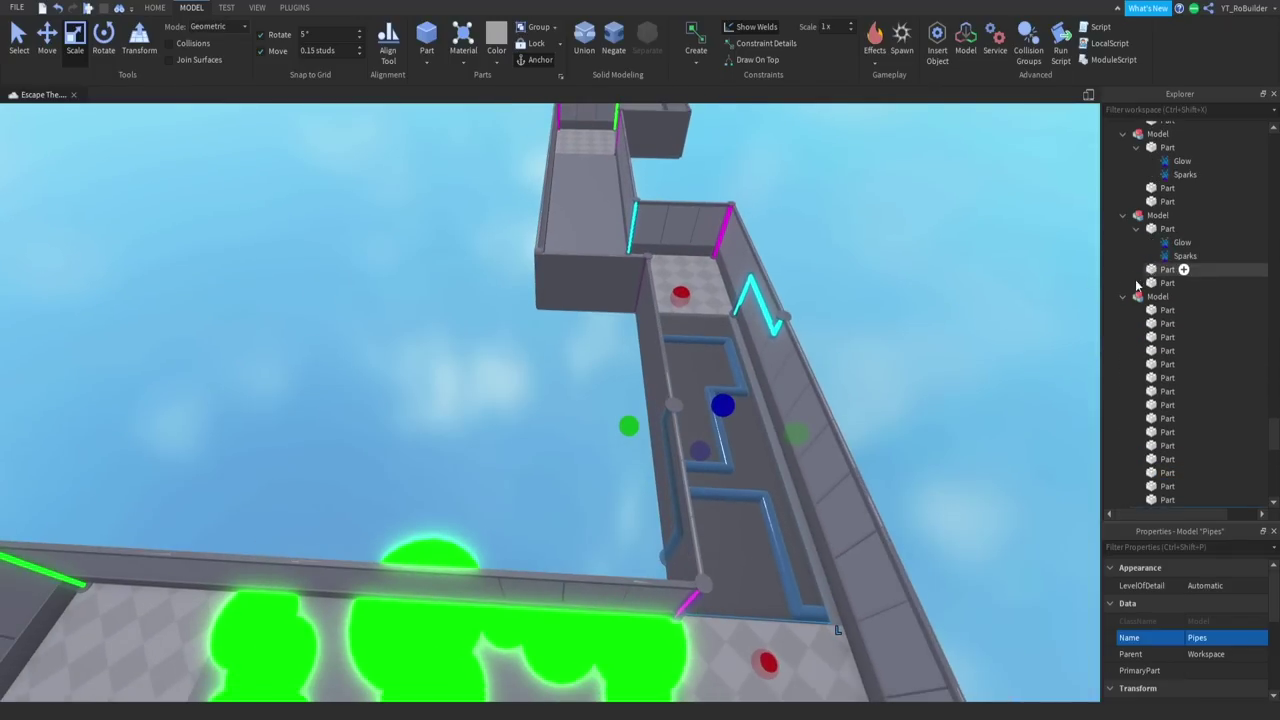
click(1124, 298)
scroll(1150, 310, up, 5)
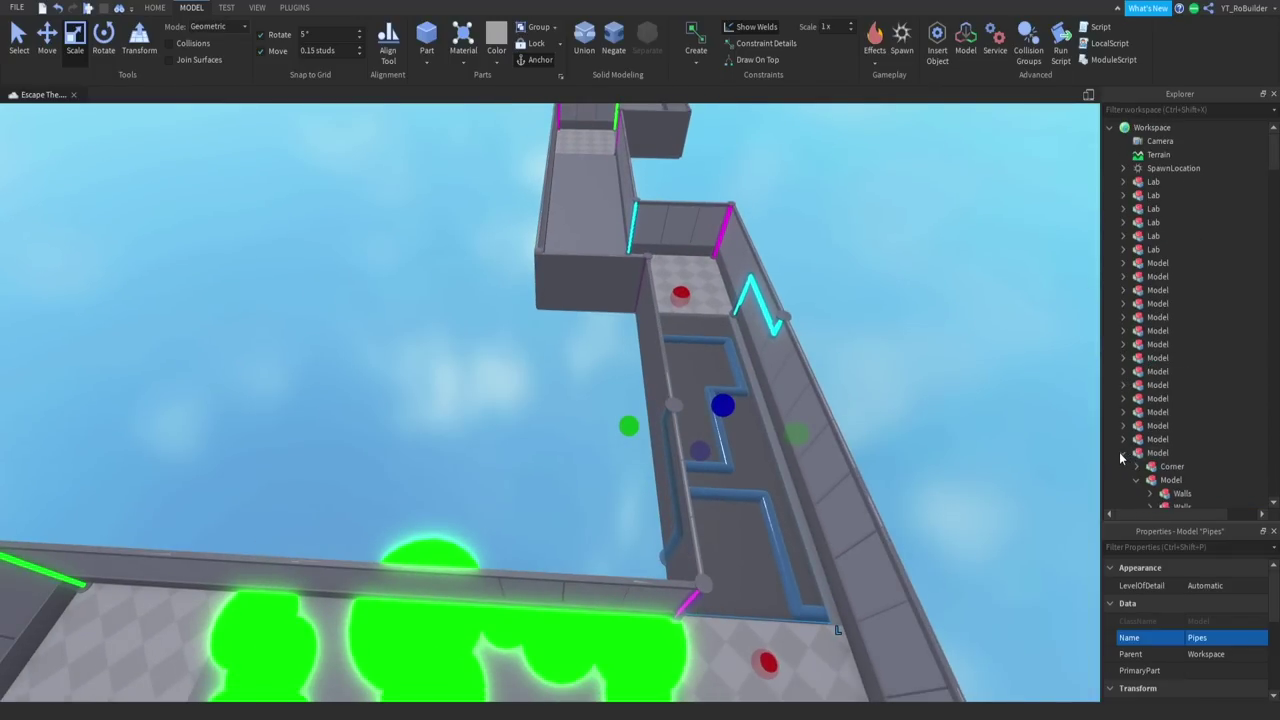
scroll(1135, 455, down, 3)
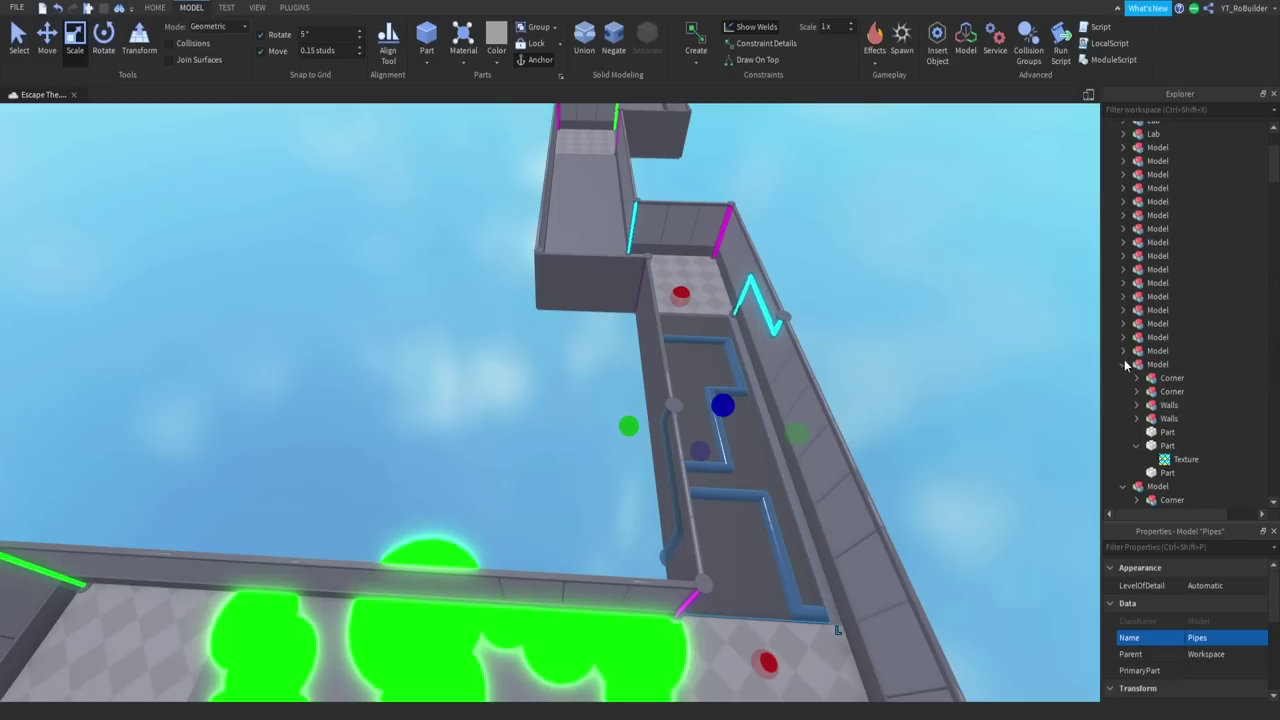
Copy all six textures from the smoky grey grid tile in the texture sample board.
right_drag(855, 419, 855, 419)
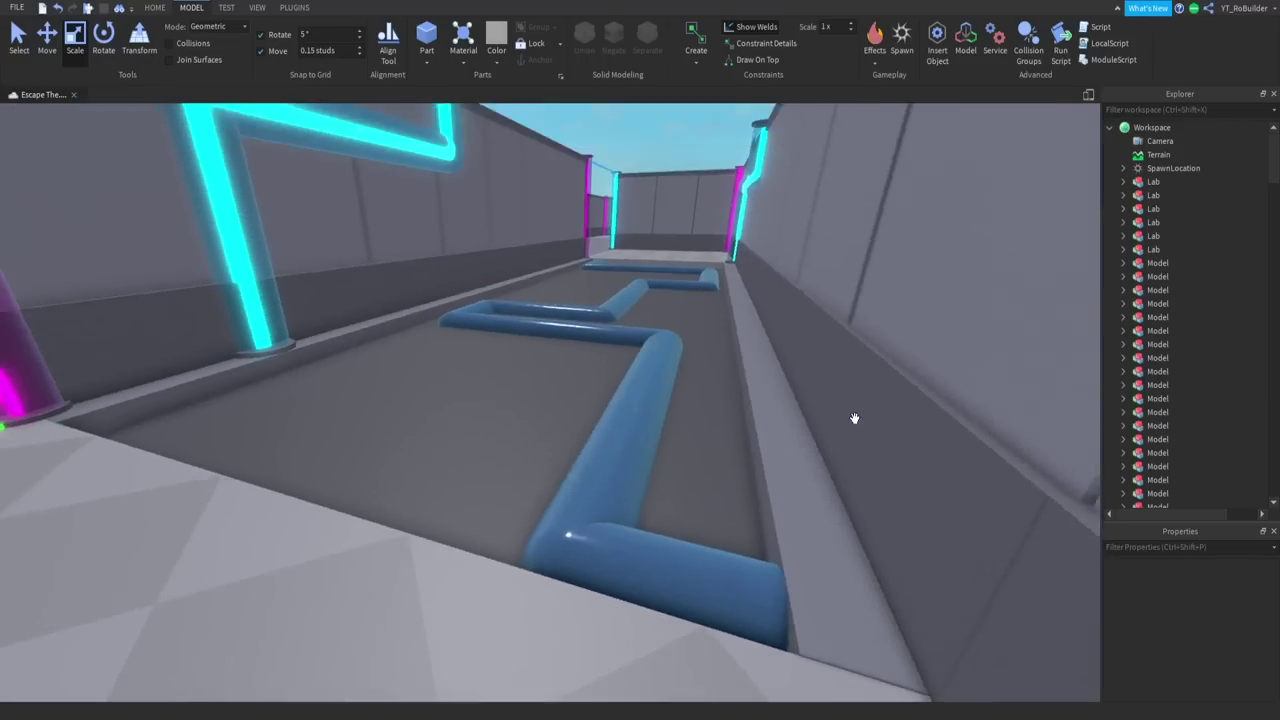
key(w)
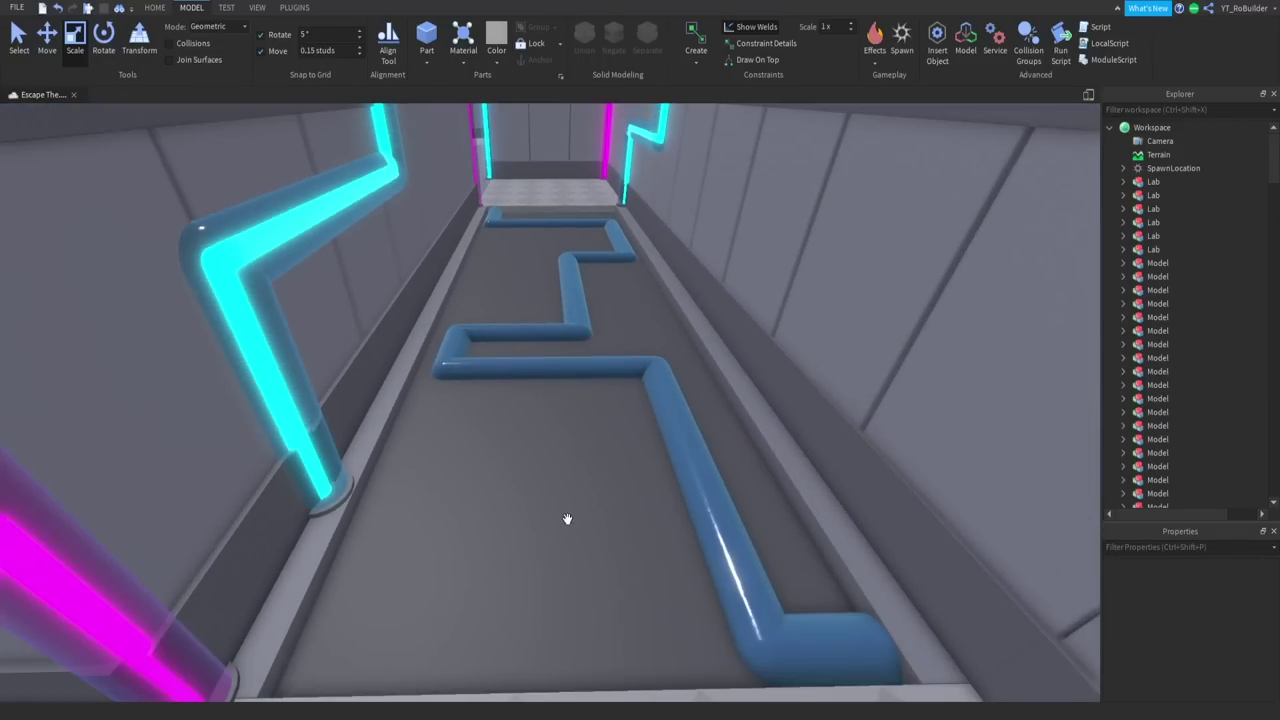
click(565, 519)
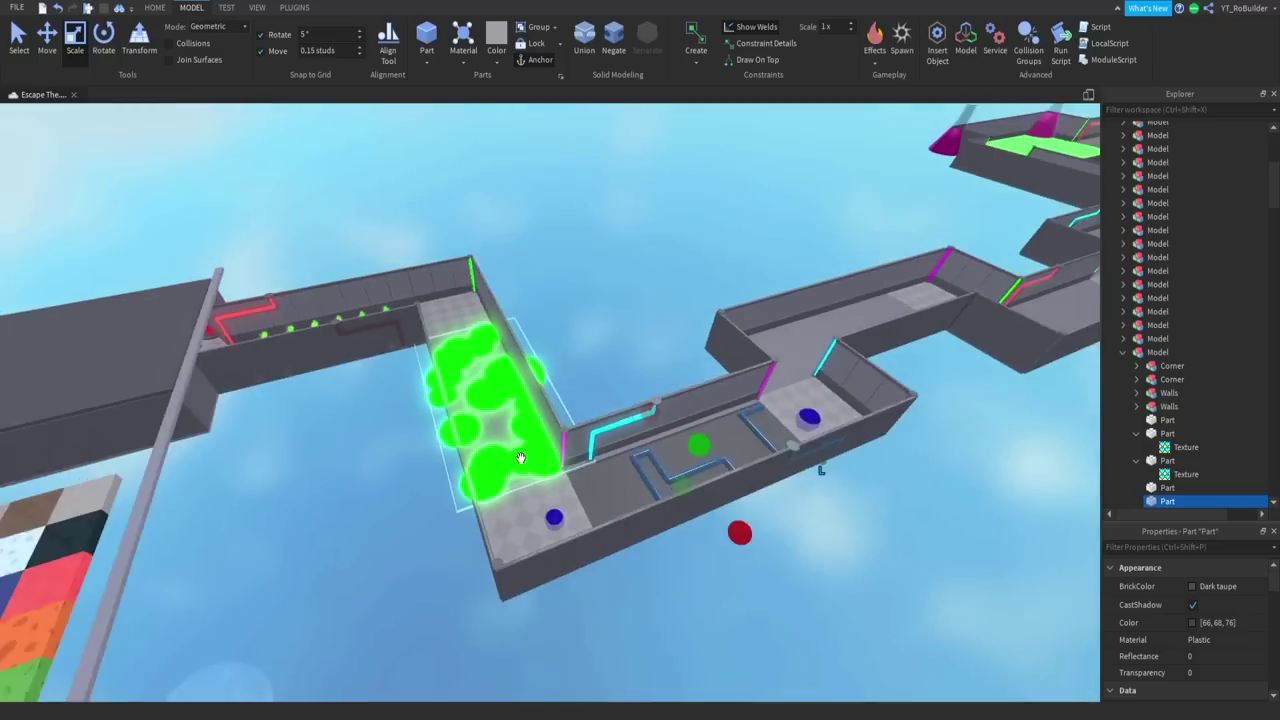
scroll(520, 457, up, 10)
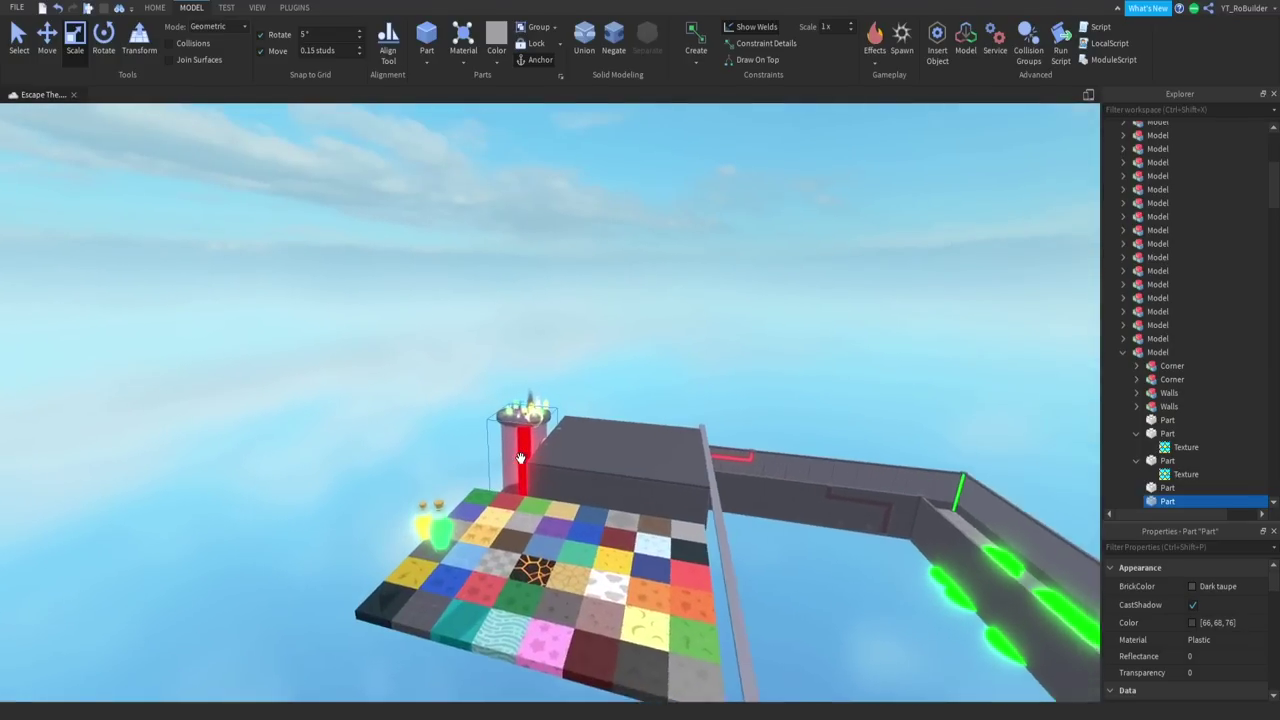
scroll(520, 457, up, 3)
right_drag(520, 457, 519, 458)
scroll(520, 459, down, 3)
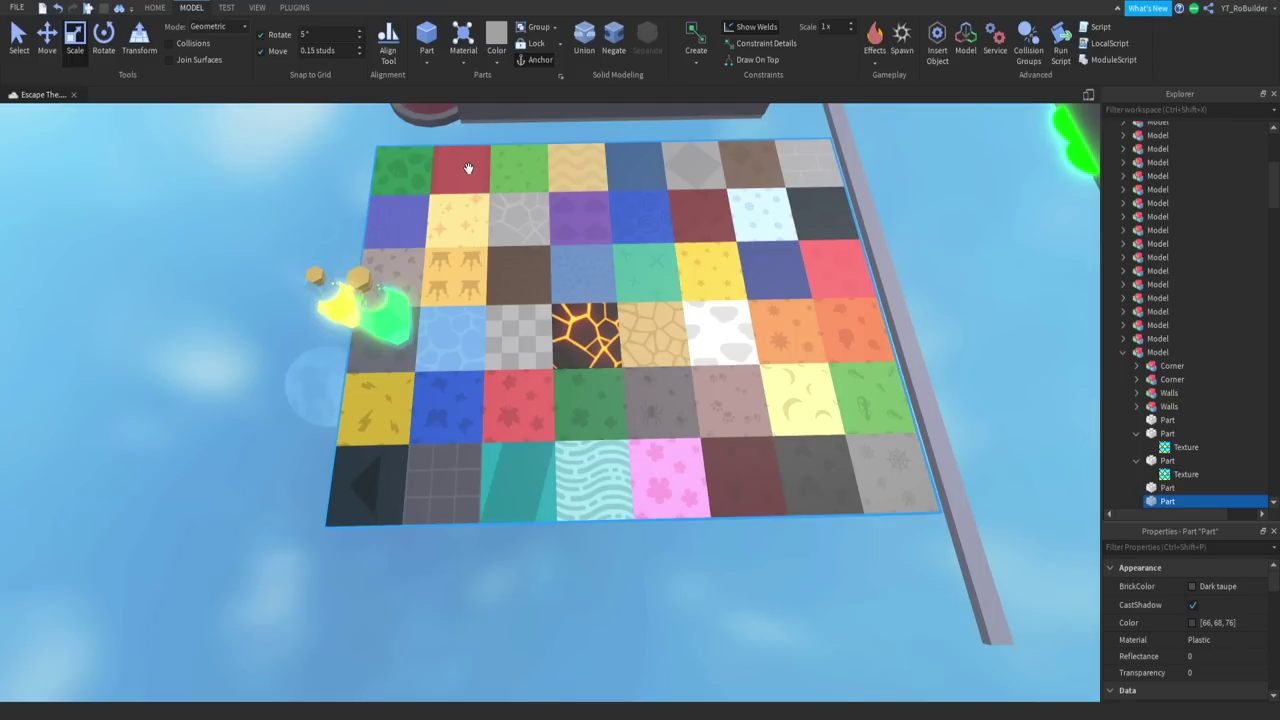
click(443, 490)
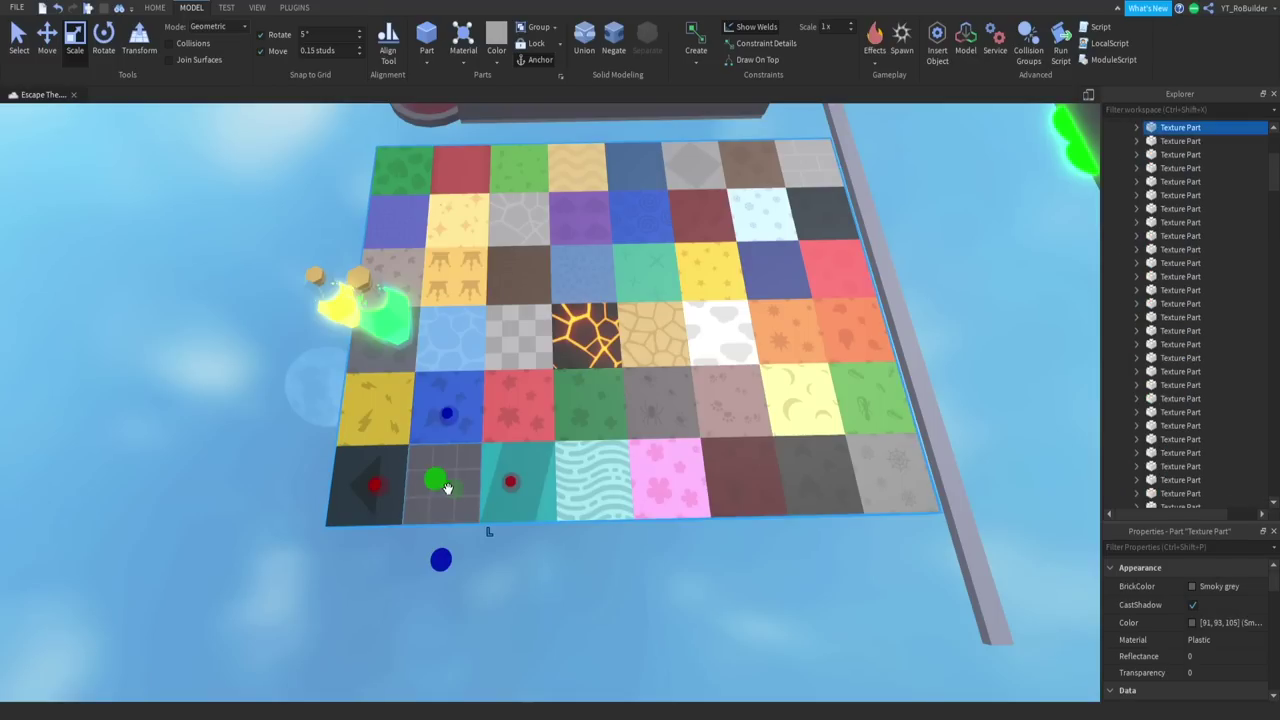
click(1136, 129)
click(1168, 145)
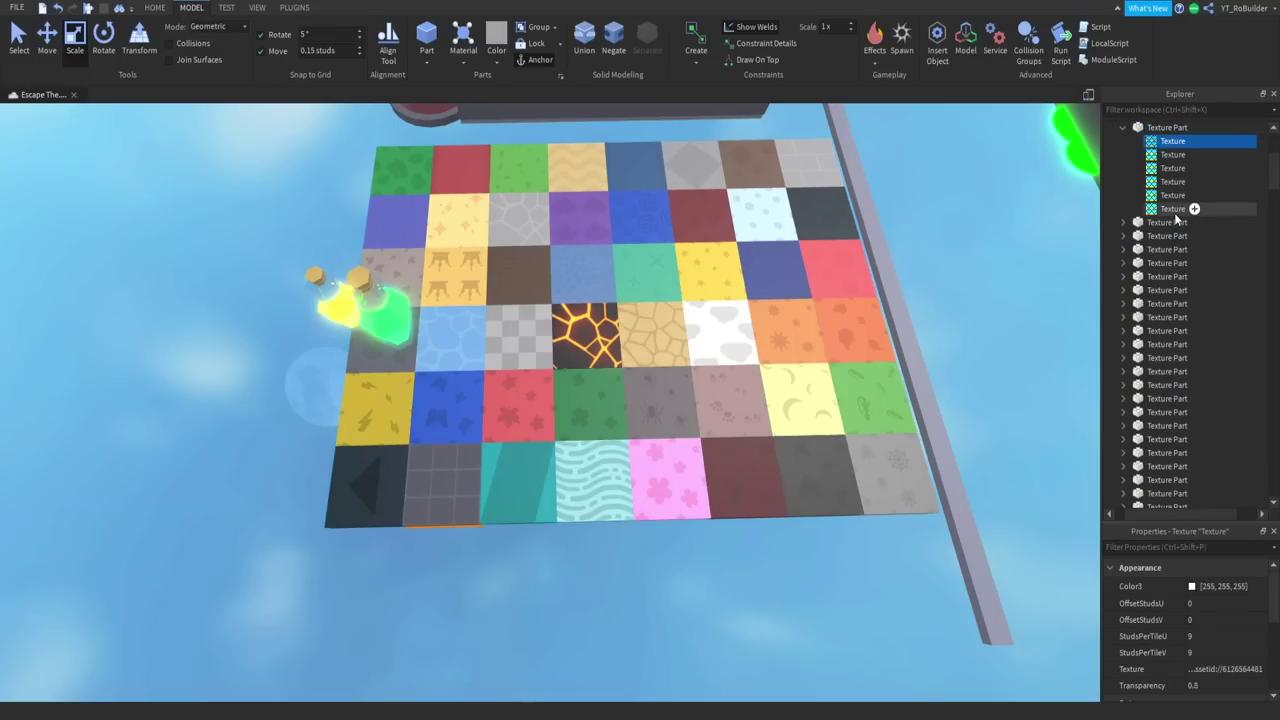
shift+click(1174, 212)
right_click(1174, 212)
click(1131, 239)
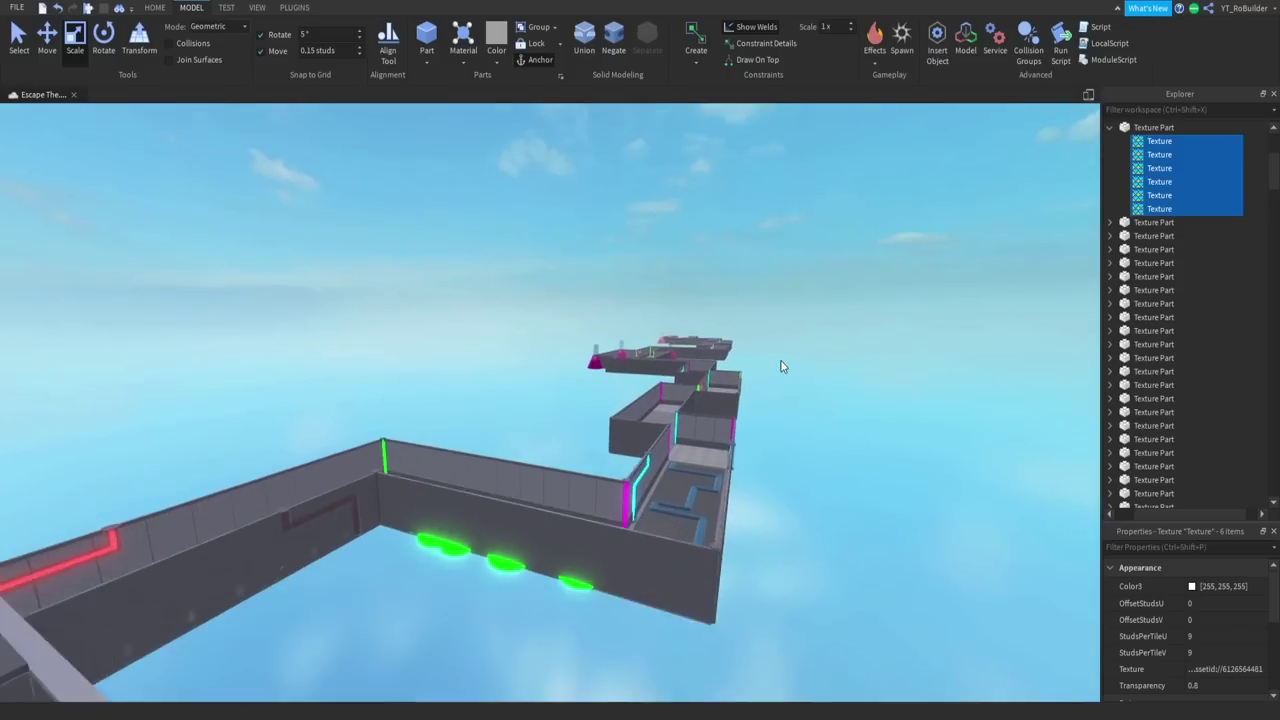
Paste the six grid textures into the dark taupe part that forms the corridor's sunken floor.
key(w)
right_drag(782, 364, 780, 359)
scroll(640, 331, up, 5)
click(601, 332)
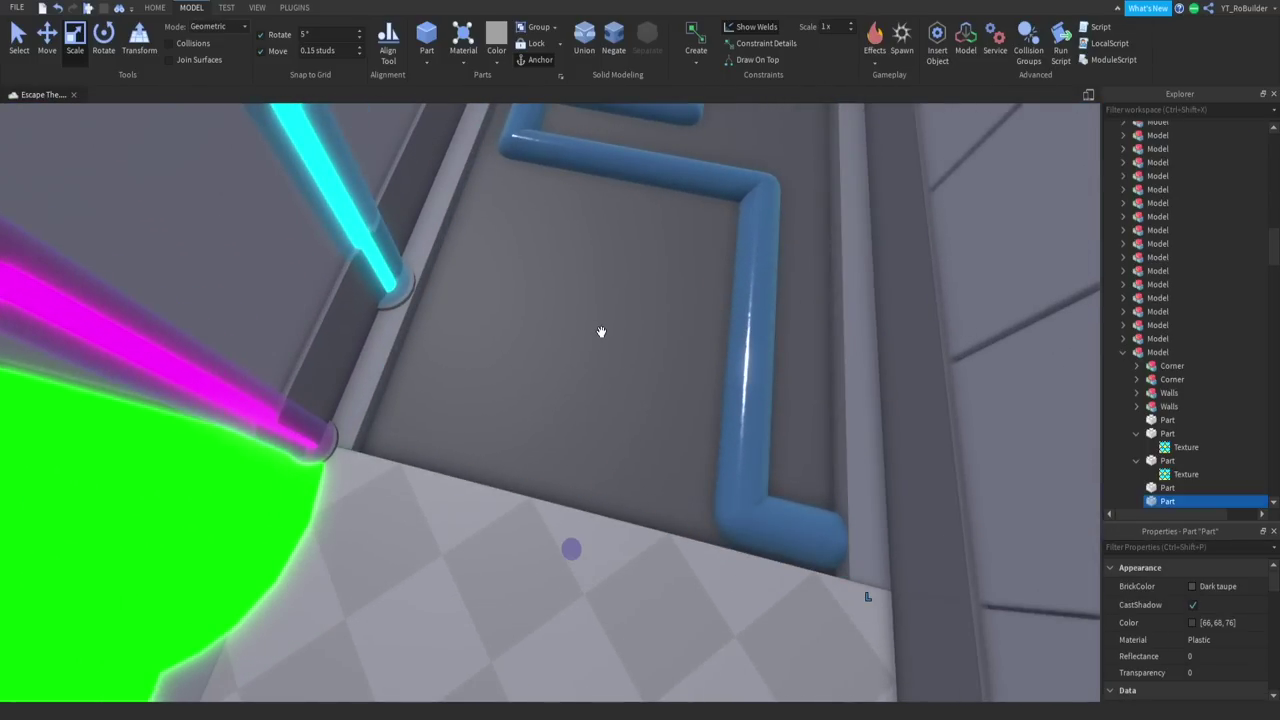
right_click(1168, 504)
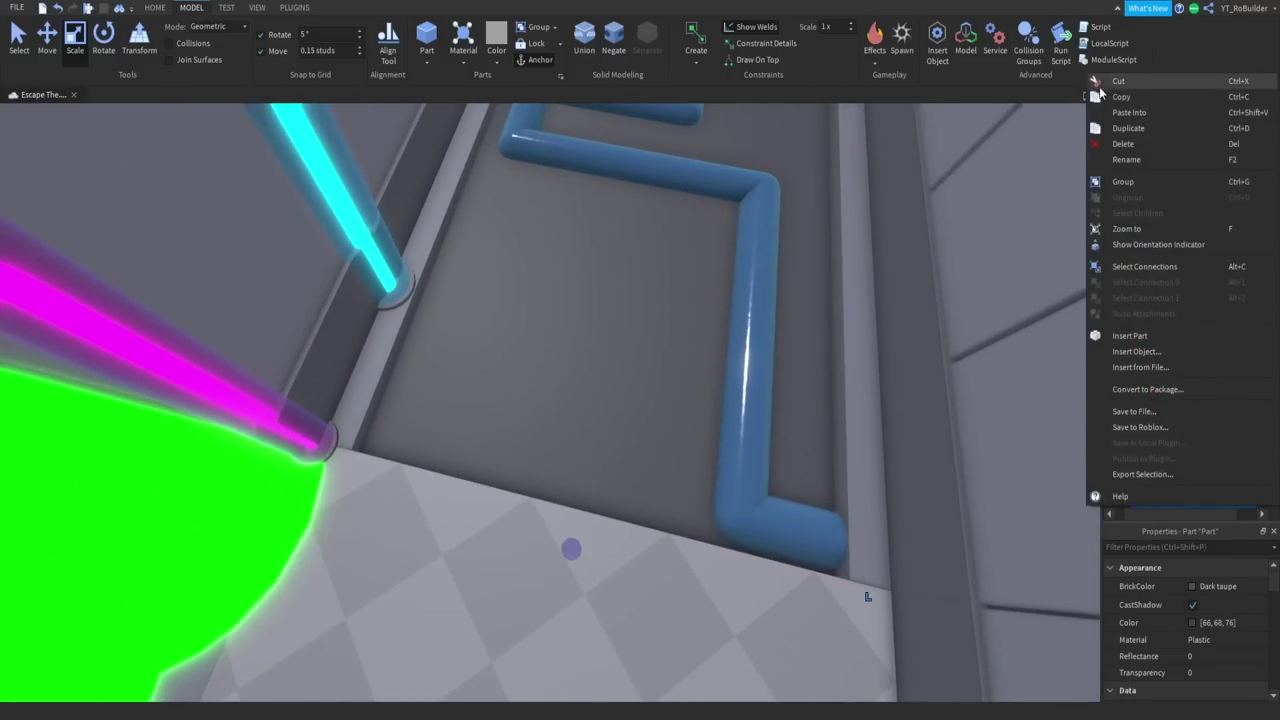
click(1113, 113)
right_drag(709, 292, 709, 291)
key(s)
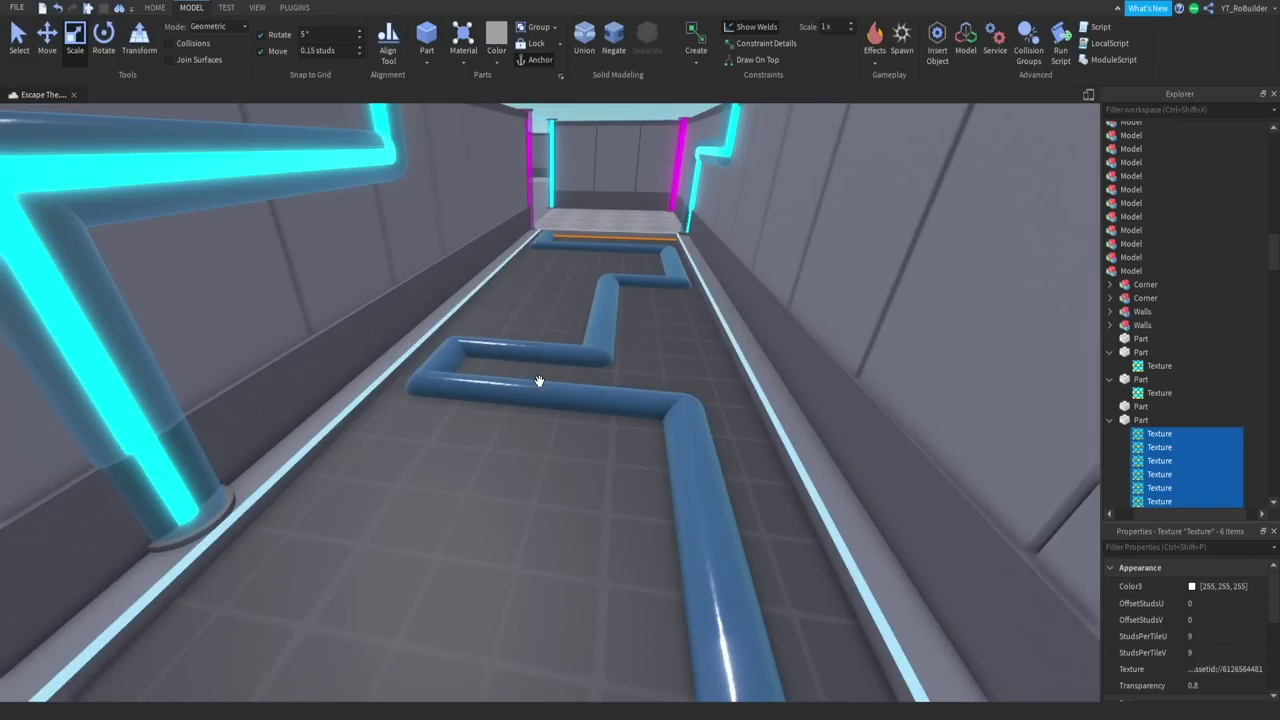
Examine the effect samples in the Particle Pack for particles that suit the sunken floor.
scroll(540, 382, down, 5)
right_drag(540, 382, 539, 381)
scroll(539, 381, up, 10)
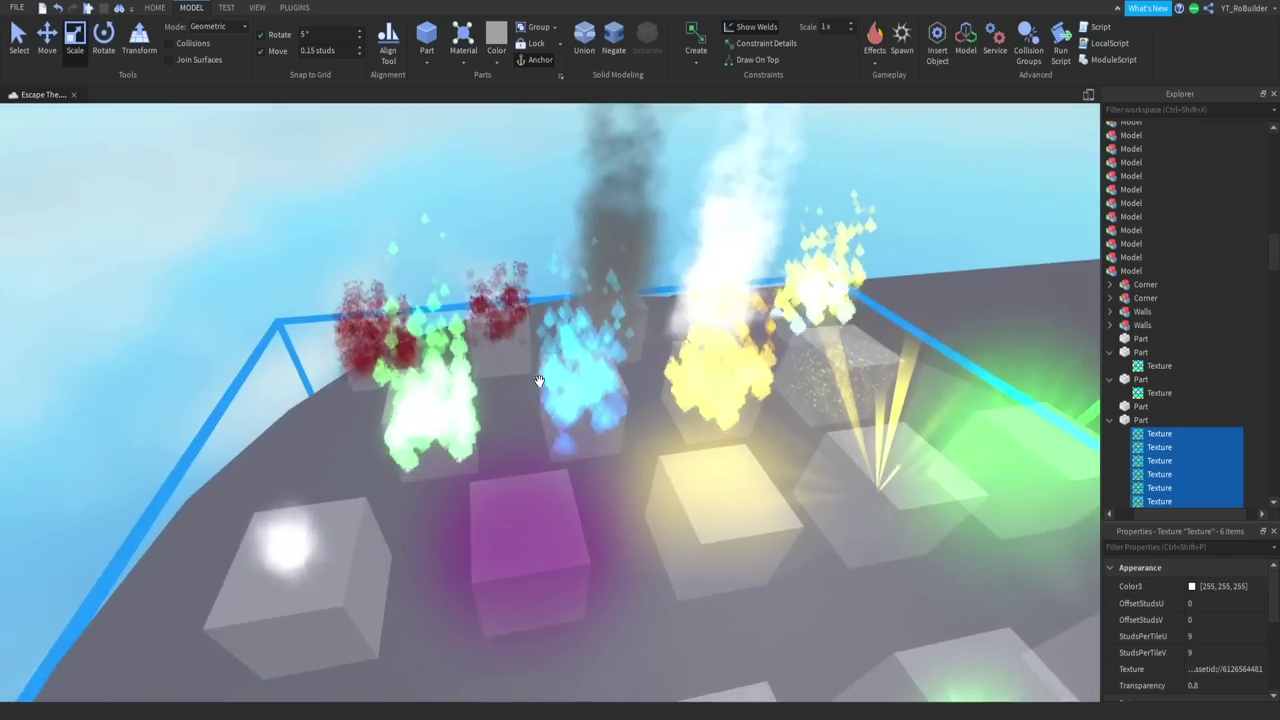
right_drag(539, 381, 493, 325)
click(504, 267)
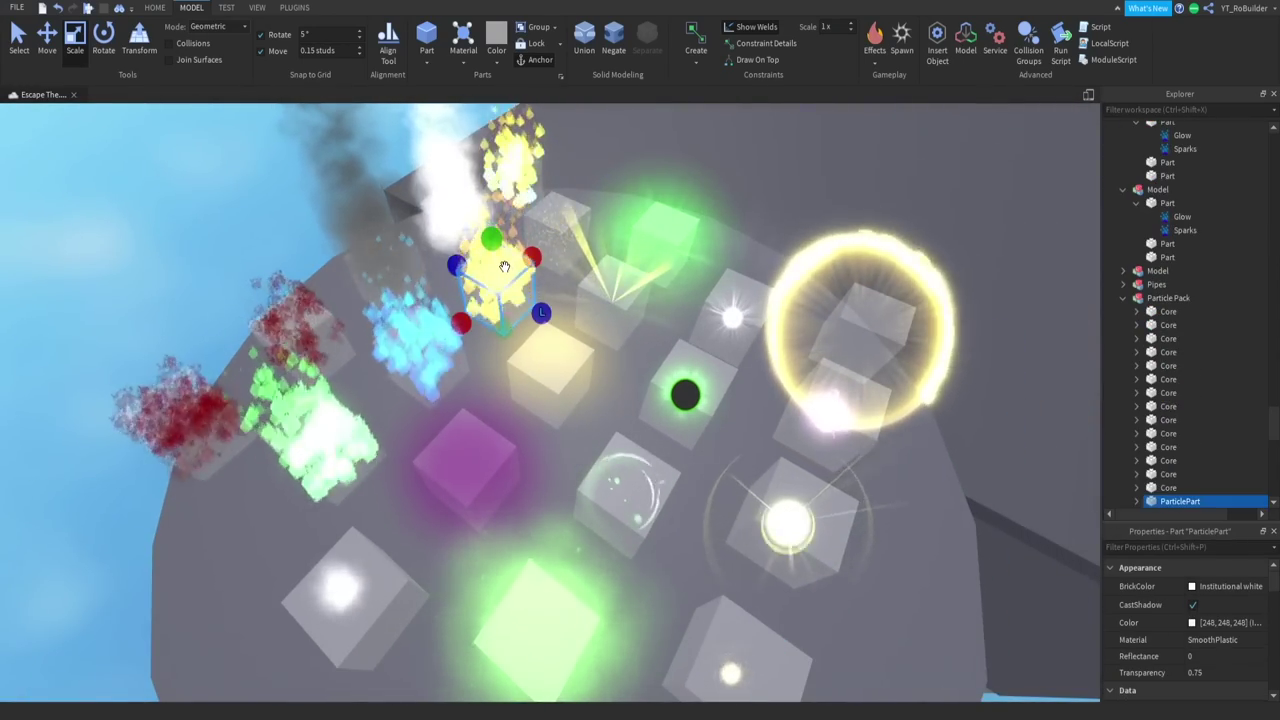
click(677, 244)
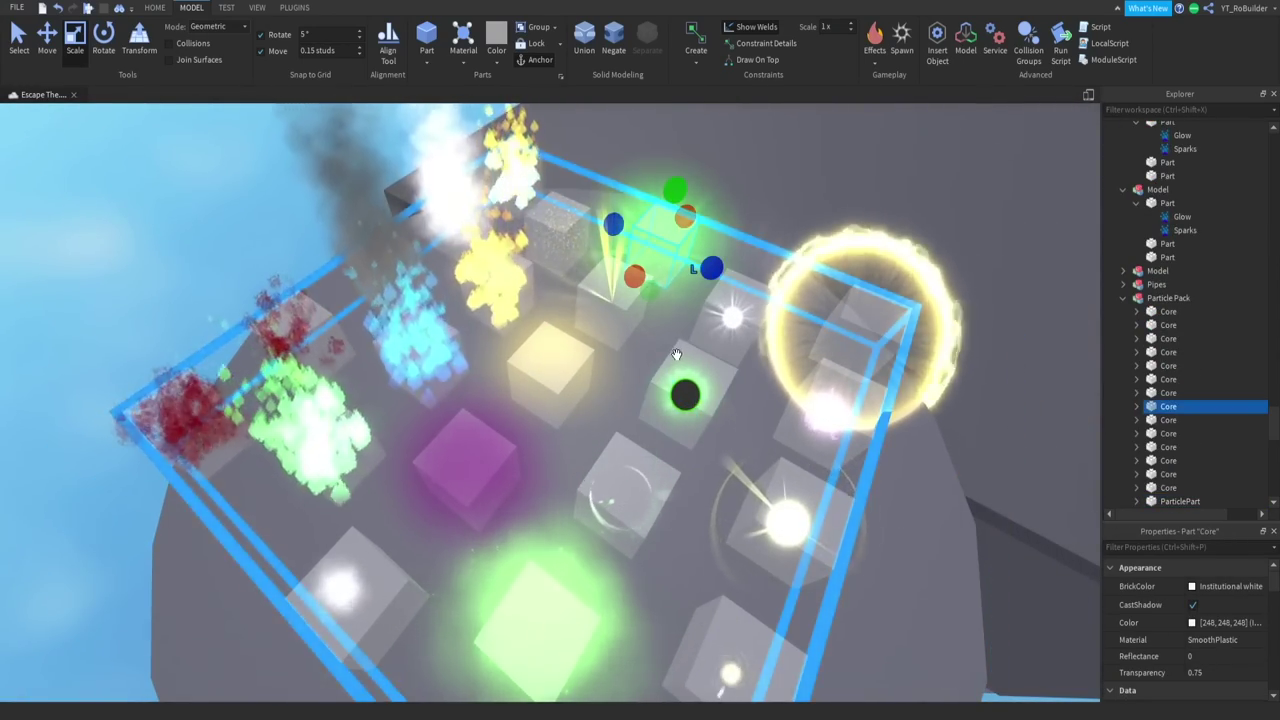
scroll(677, 354, down, 4)
right_drag(677, 354, 677, 354)
scroll(677, 354, up, 4)
Copy the Bits emitter and both Smoke emitters from the attachment of the Particle Pack's bright green glowing core.
click(496, 357)
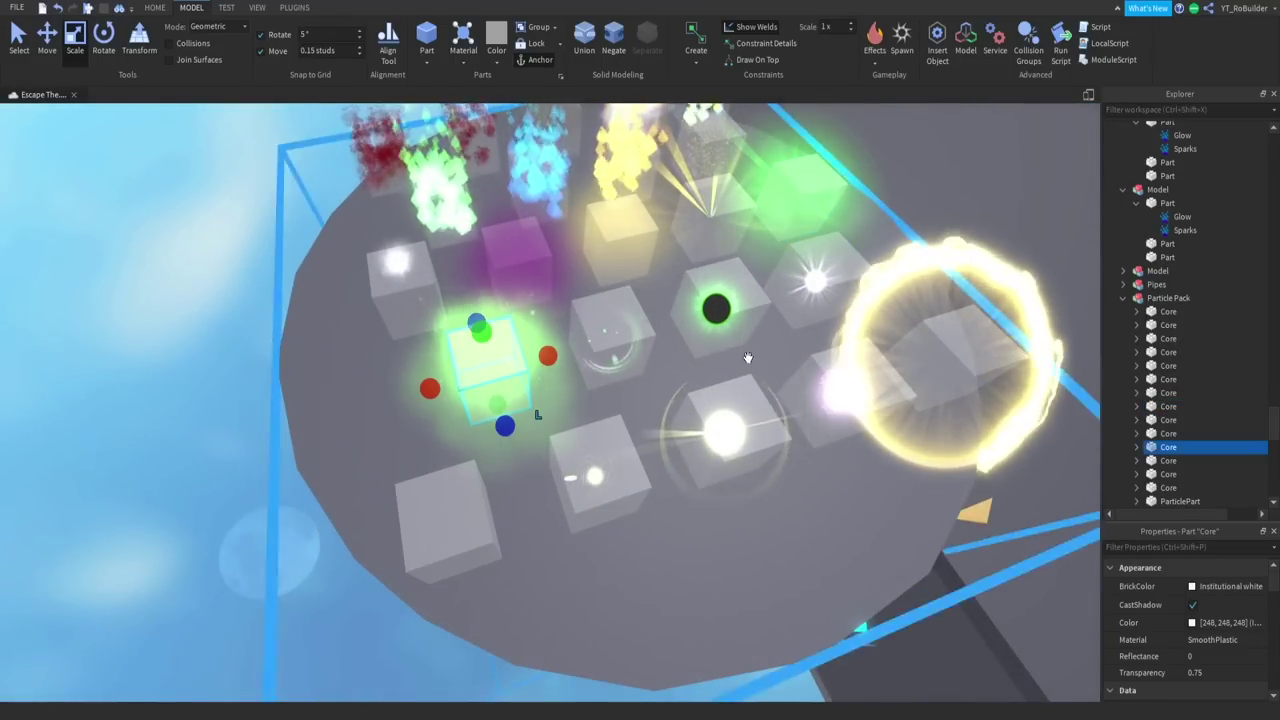
click(1137, 447)
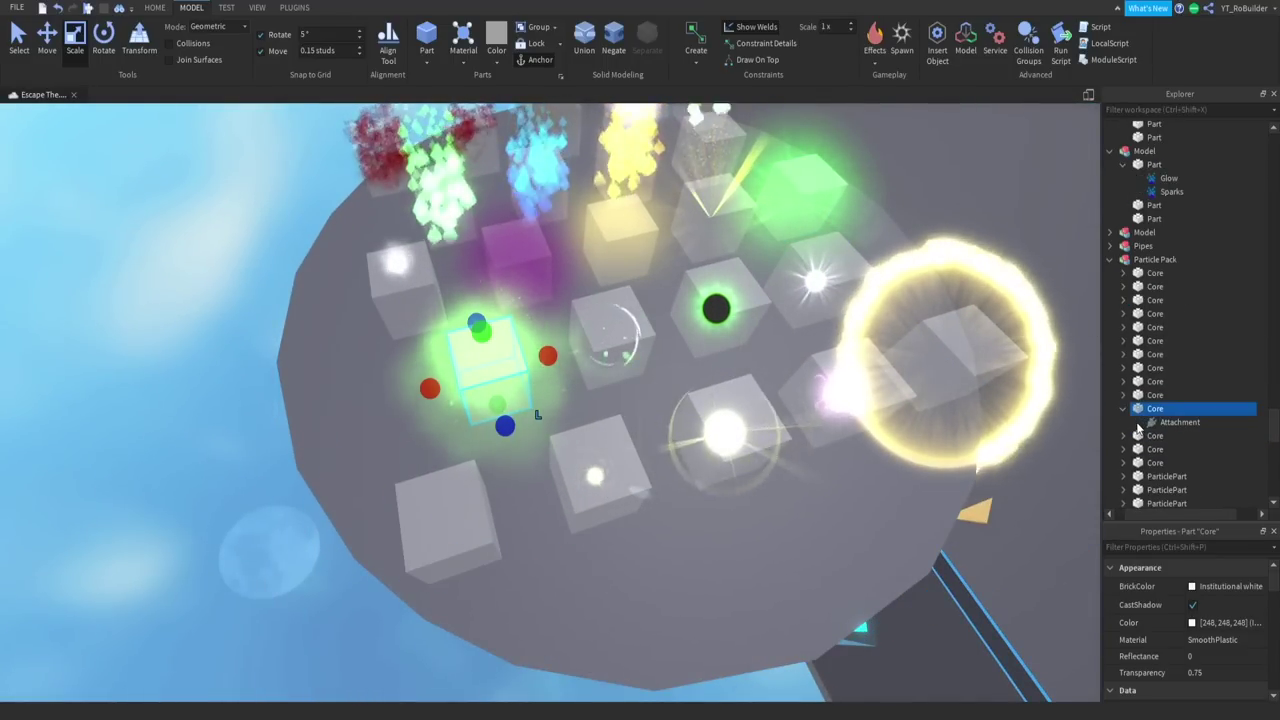
click(1182, 437)
shift+click(1186, 464)
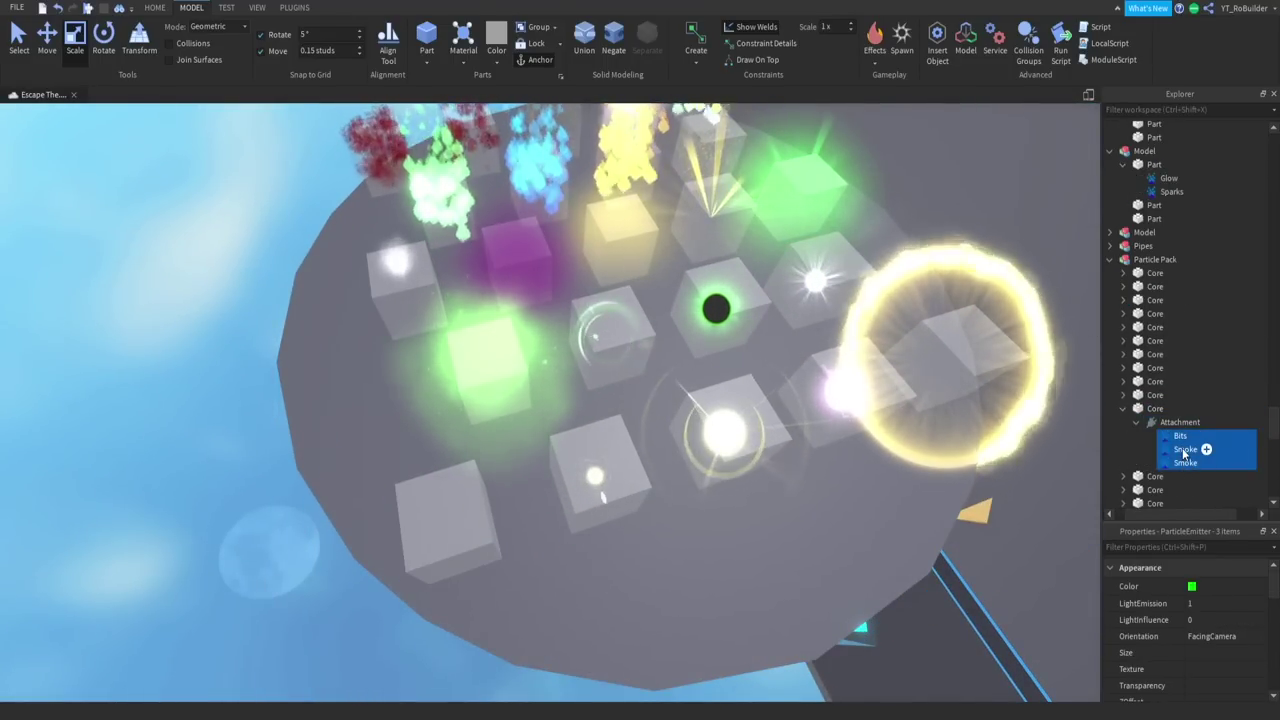
right_click(1185, 449)
click(1120, 62)
Paste the Bits and two Smoke emitters into the sunken floor part and open the Bits emitter's properties.
right_drag(784, 358, 784, 358)
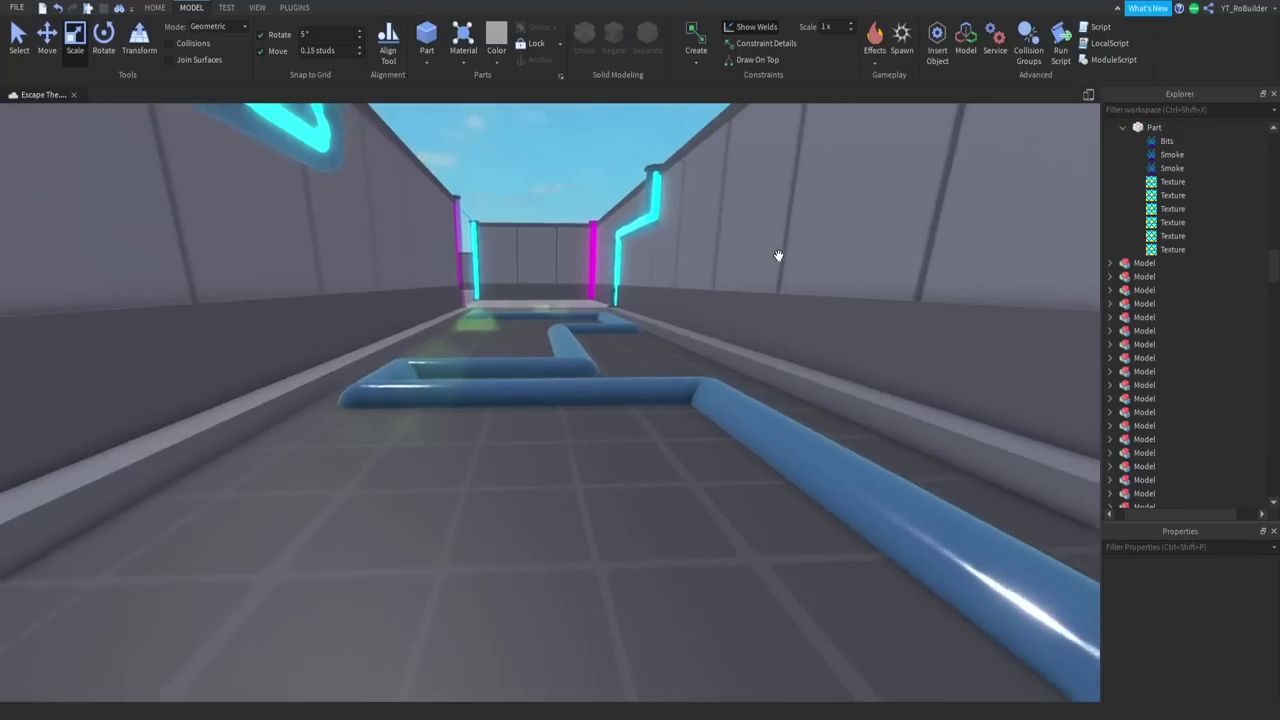
right_drag(778, 256, 778, 256)
key(s)
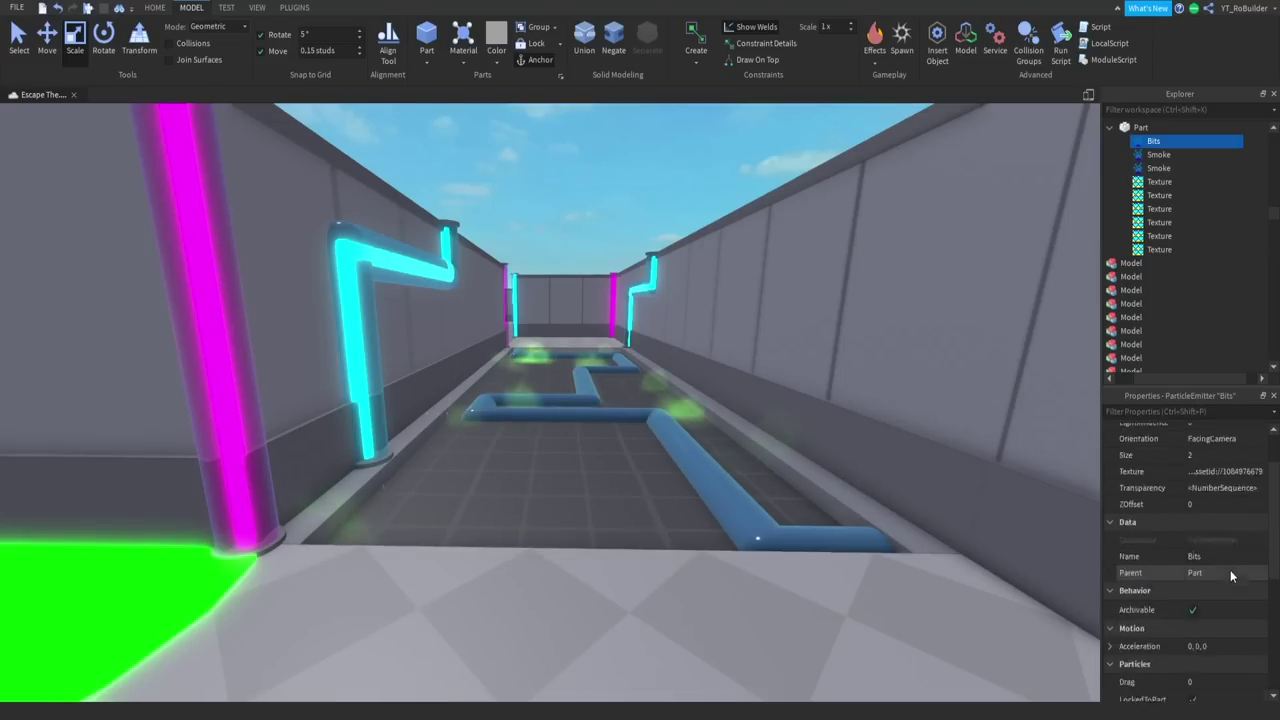
scroll(1231, 571, up, 2)
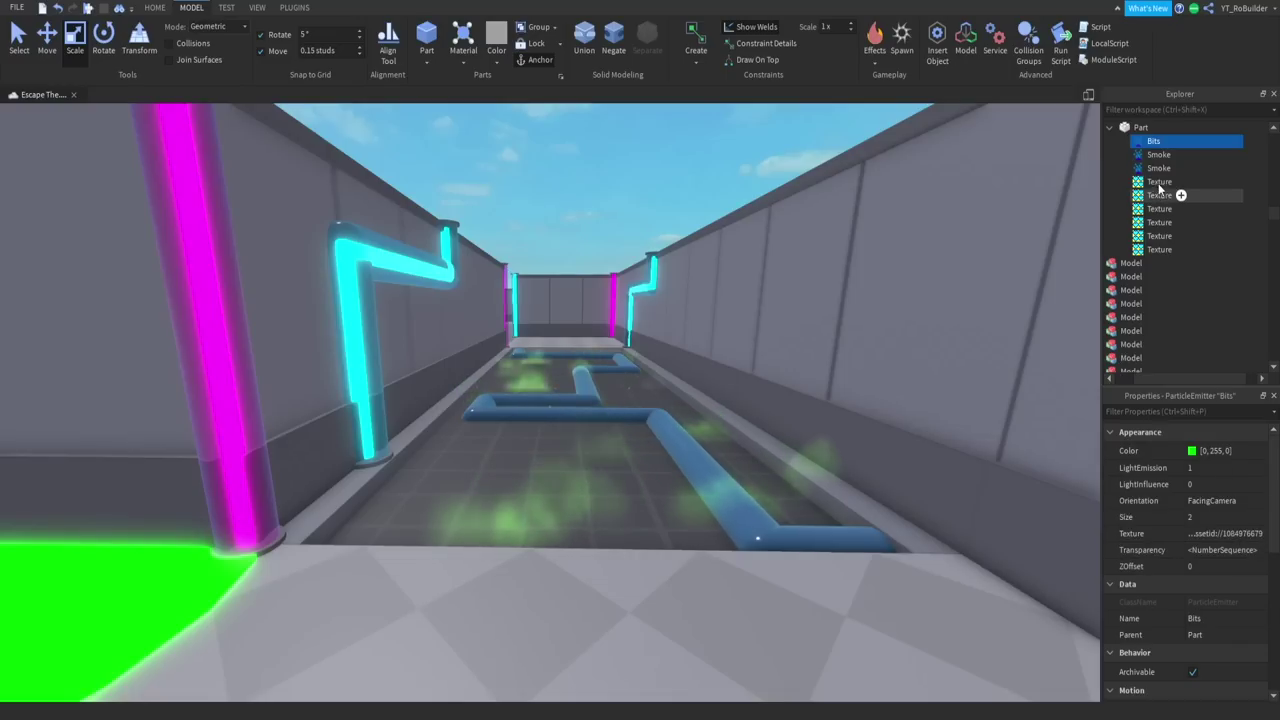
Set the Bits emitter's color to red (255, 0, 4).
click(1193, 451)
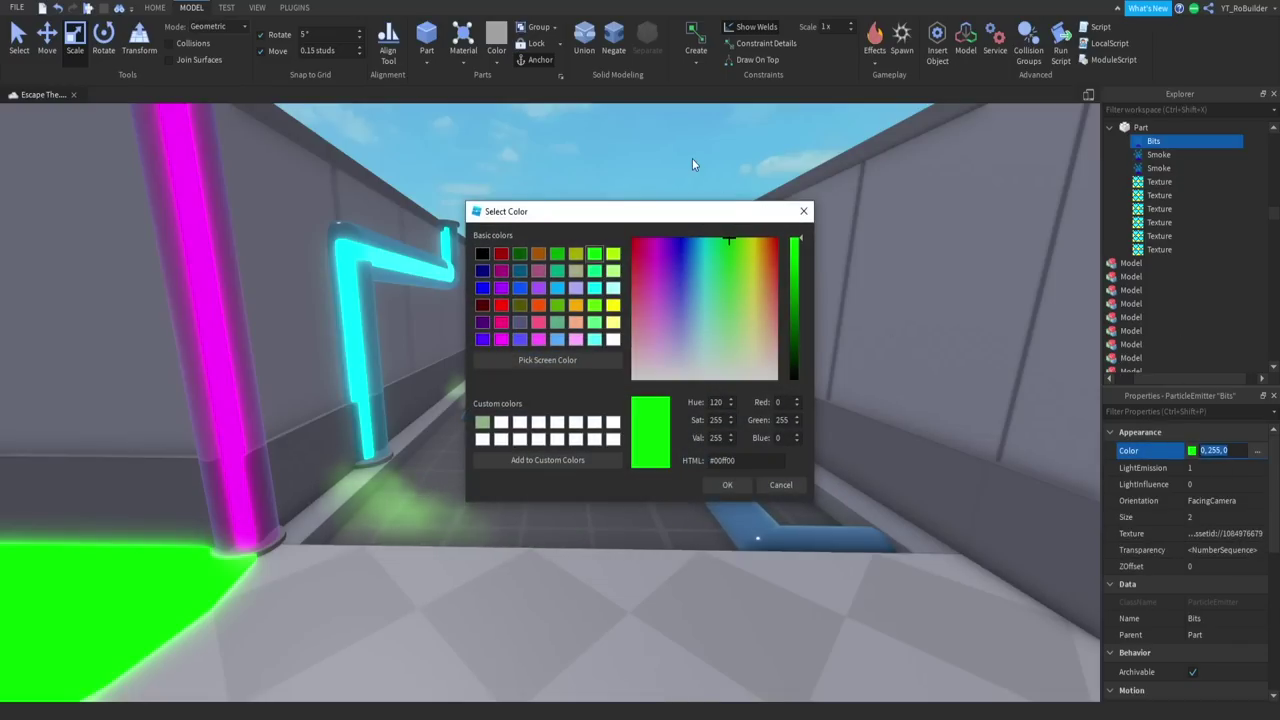
drag(733, 220, 1004, 332)
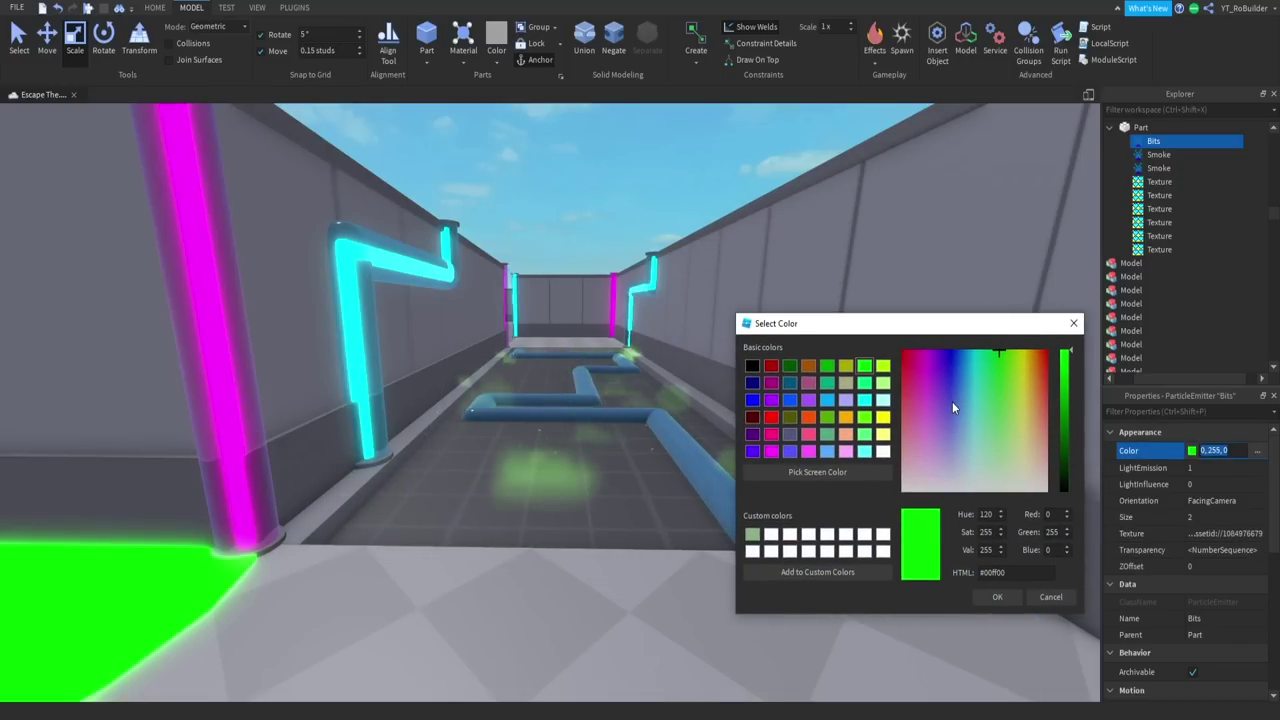
click(997, 596)
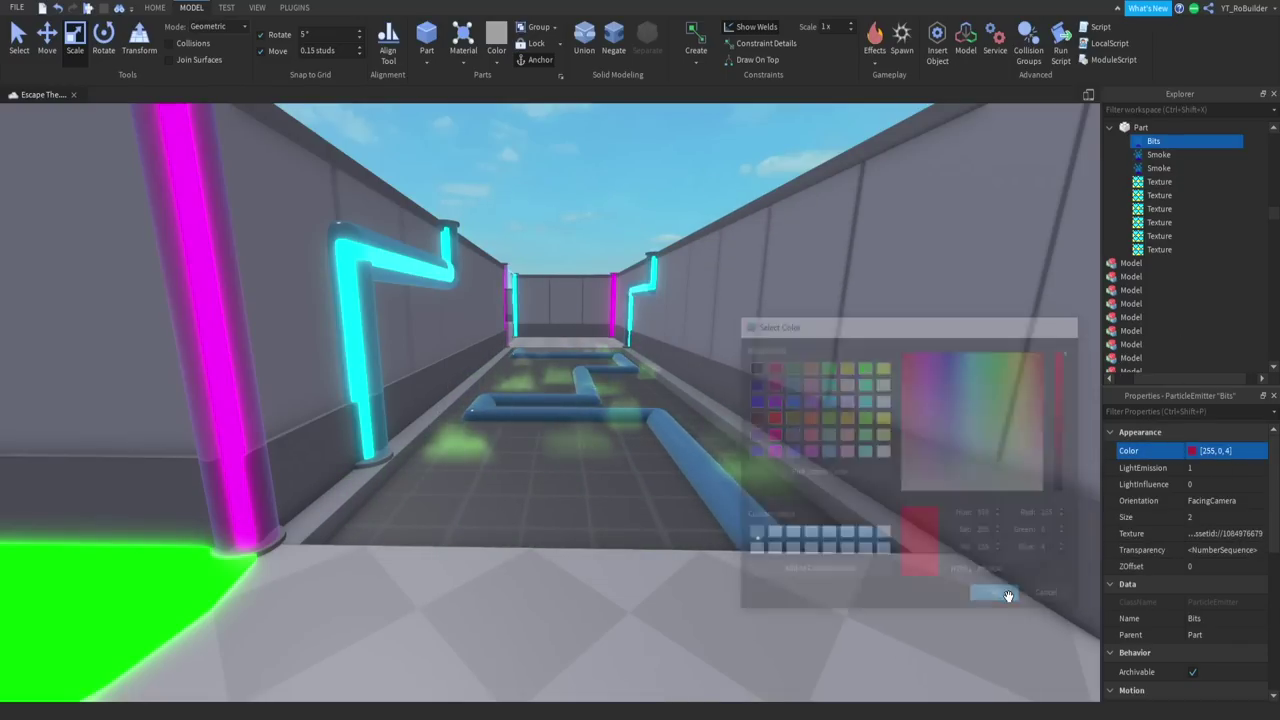
Set the color of both Smoke emitters in the sunken floor part to red (255, 0, 4).
click(1140, 155)
click(1192, 451)
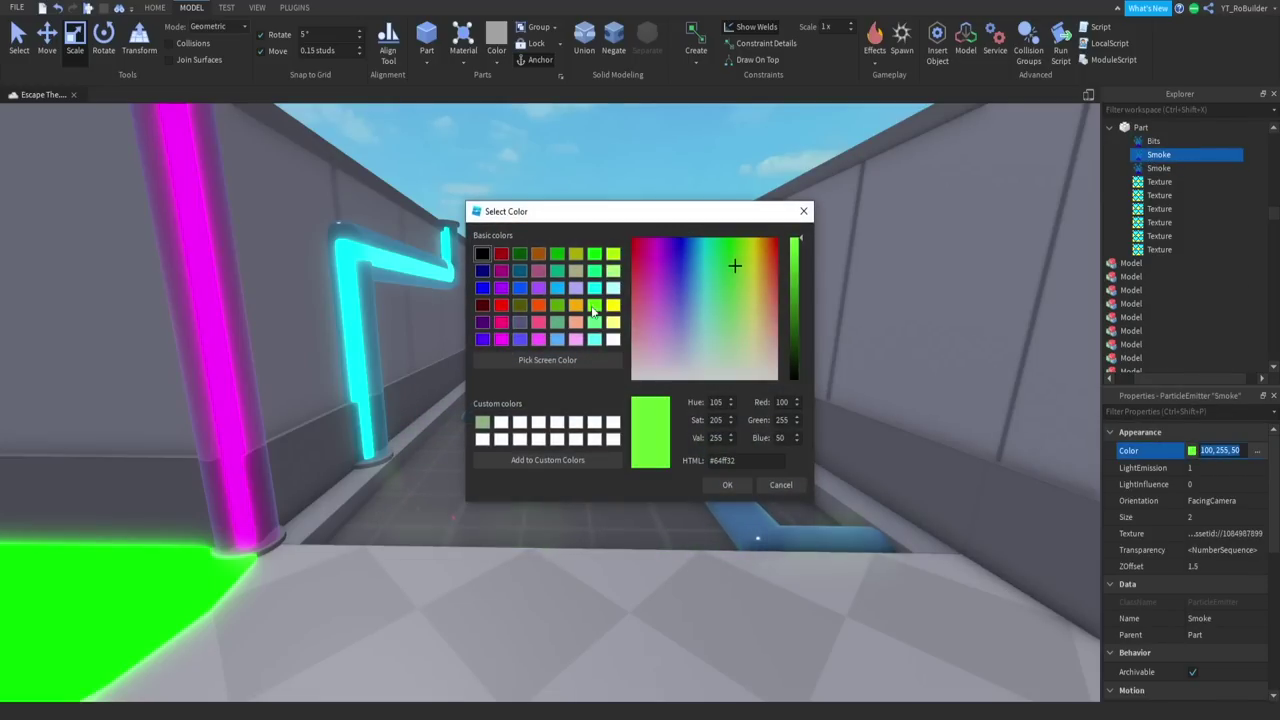
click(1192, 451)
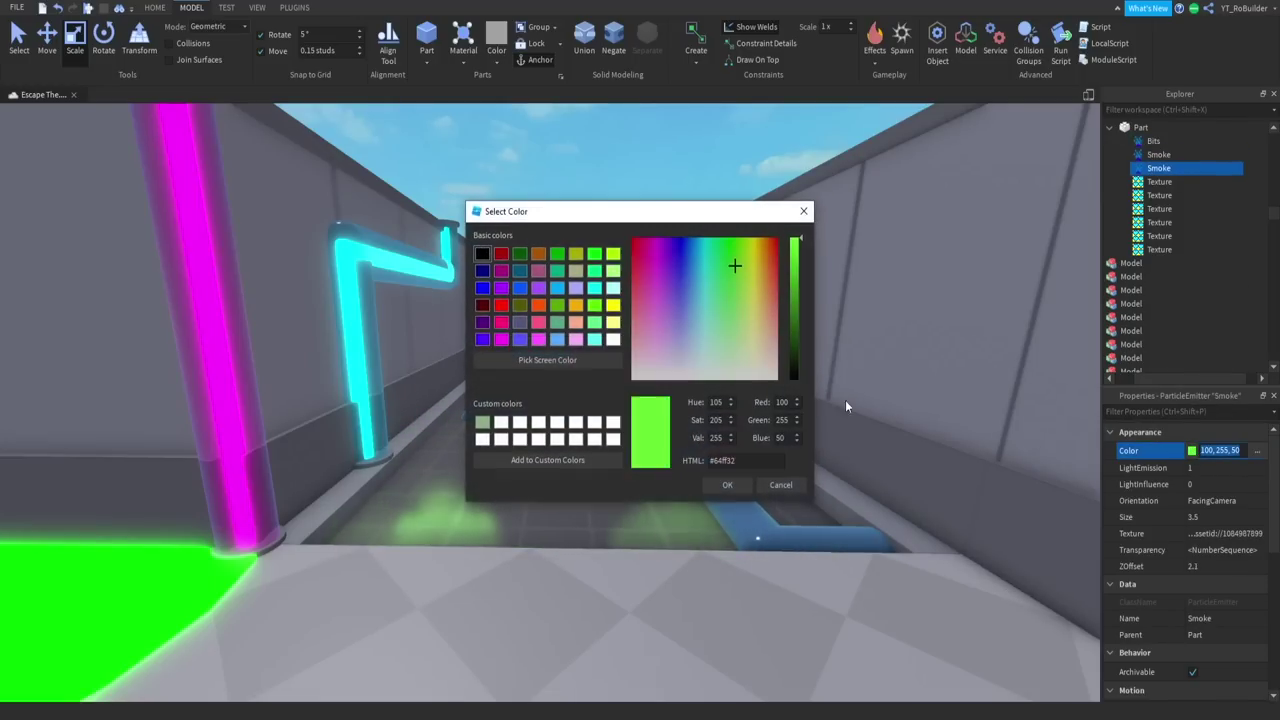
drag(690, 272, 592, 191)
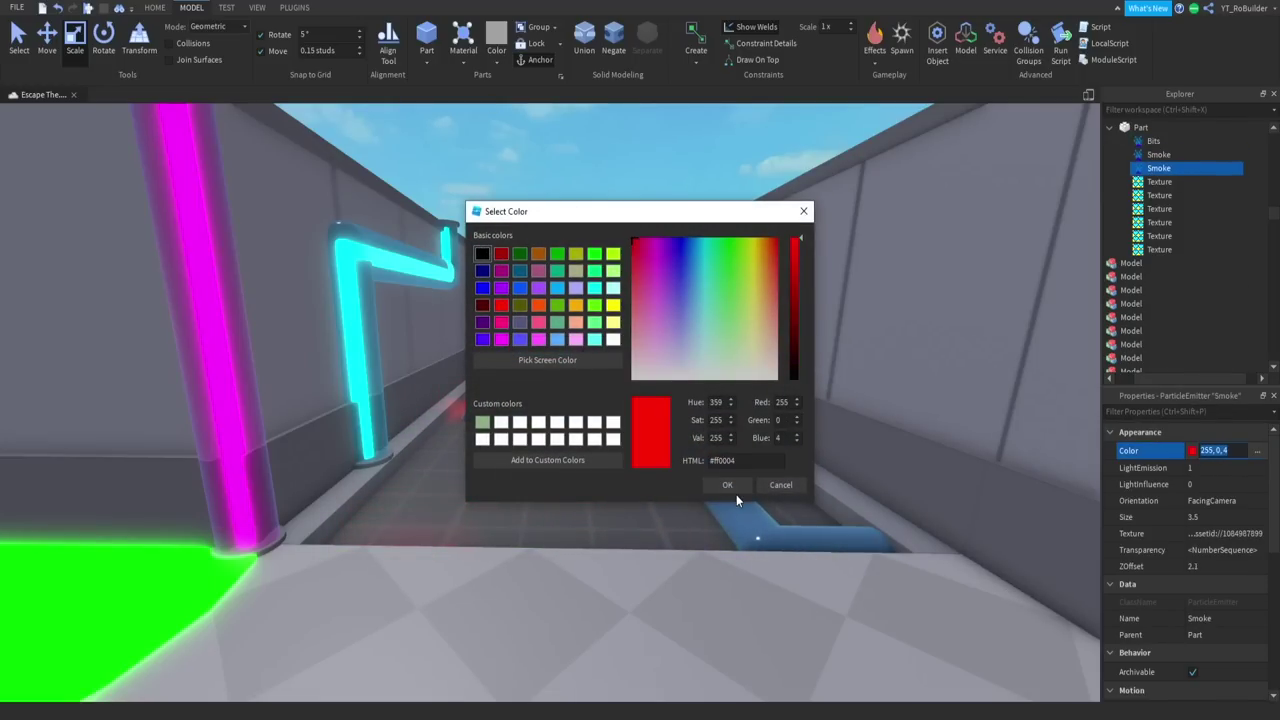
click(735, 489)
Shift the blue pipe's short end segment and rounded cap to the inner side of its corner beside the checkered floor.
right_drag(656, 253, 654, 251)
click(654, 250)
key(w)
scroll(606, 291, down, 2)
right_drag(605, 373, 605, 374)
click(692, 588)
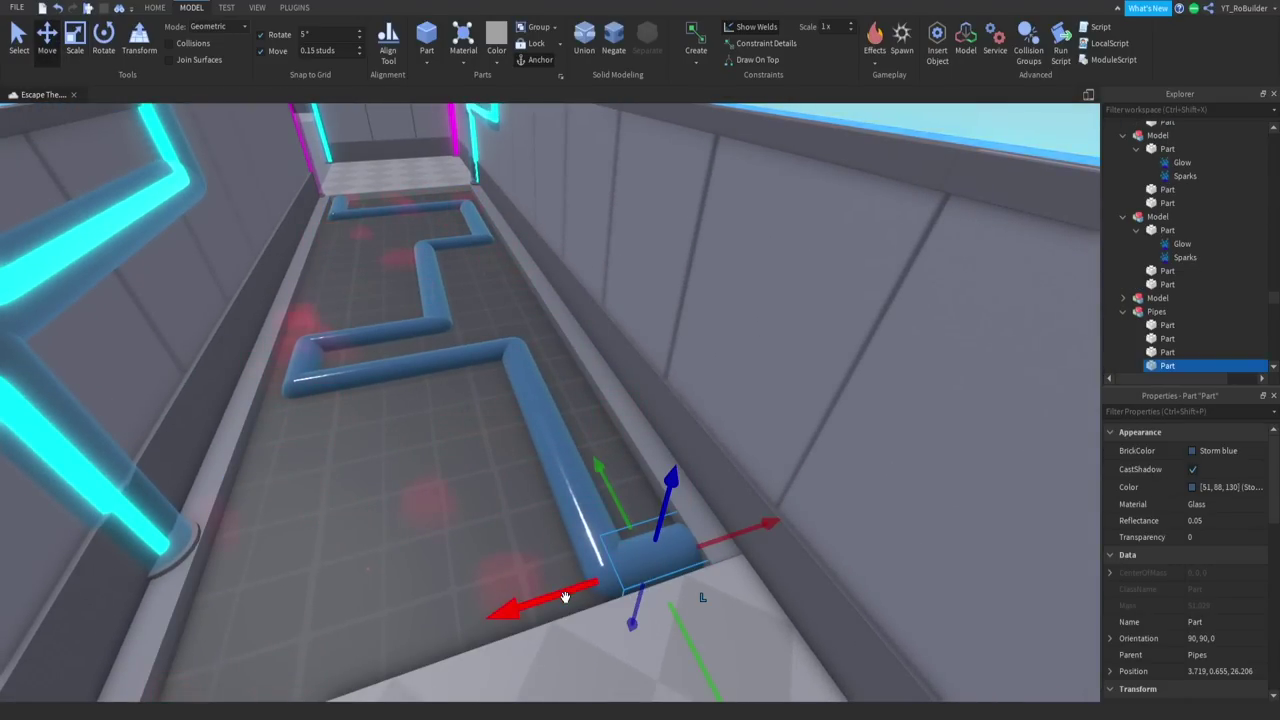
drag(474, 610, 480, 608)
key(w)
right_drag(594, 585, 594, 585)
right_drag(598, 474, 660, 432)
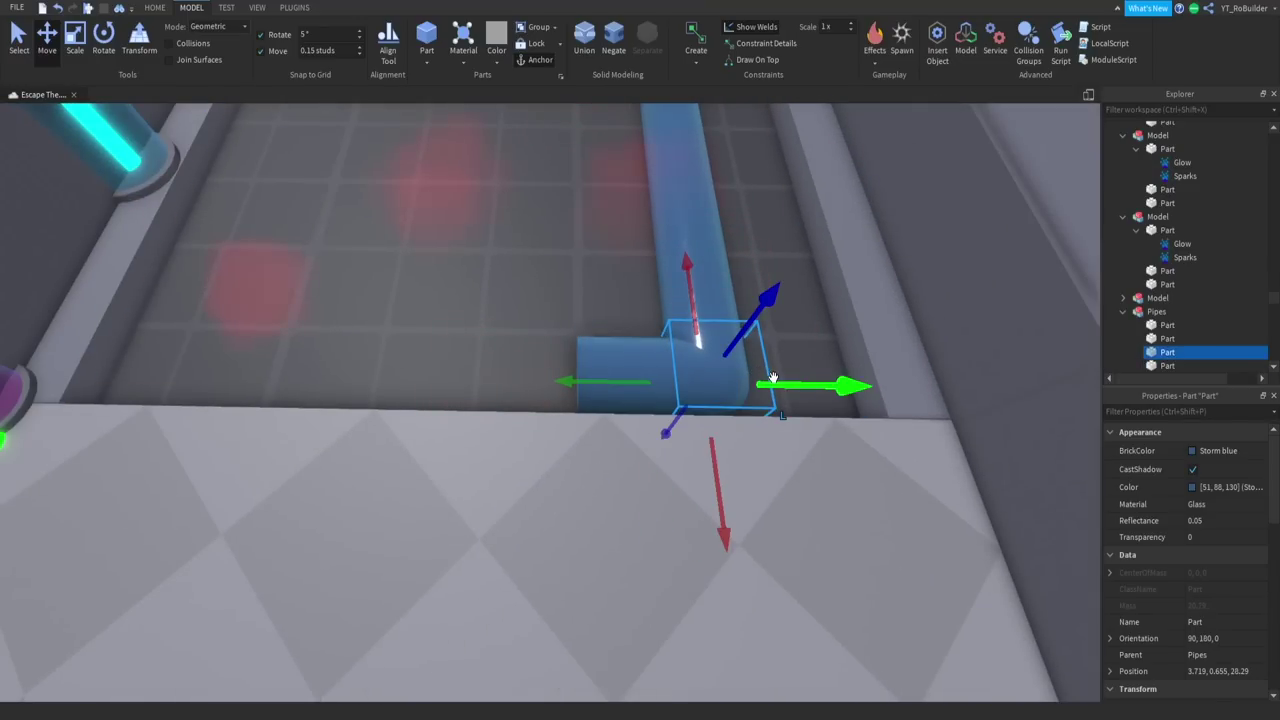
drag(772, 377, 650, 383)
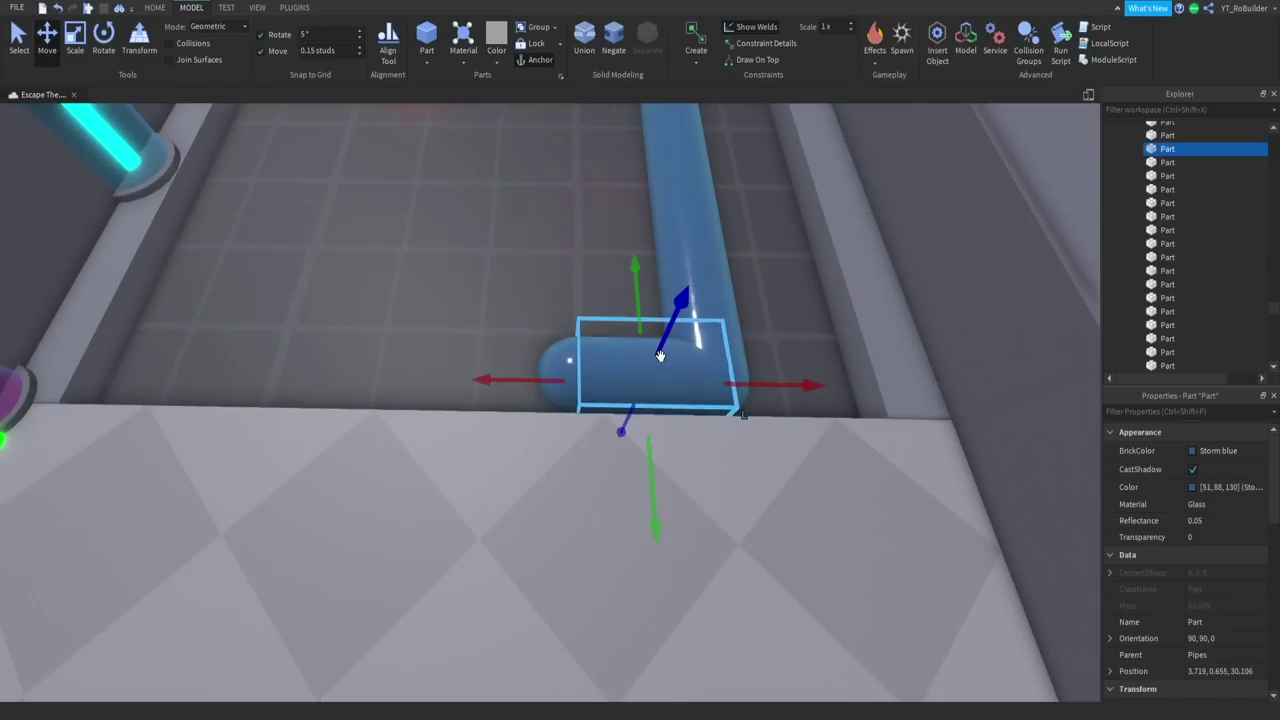
Extend the pipe's end segment and its rounded cap farther across the sunken floor.
right_drag(694, 263, 694, 263)
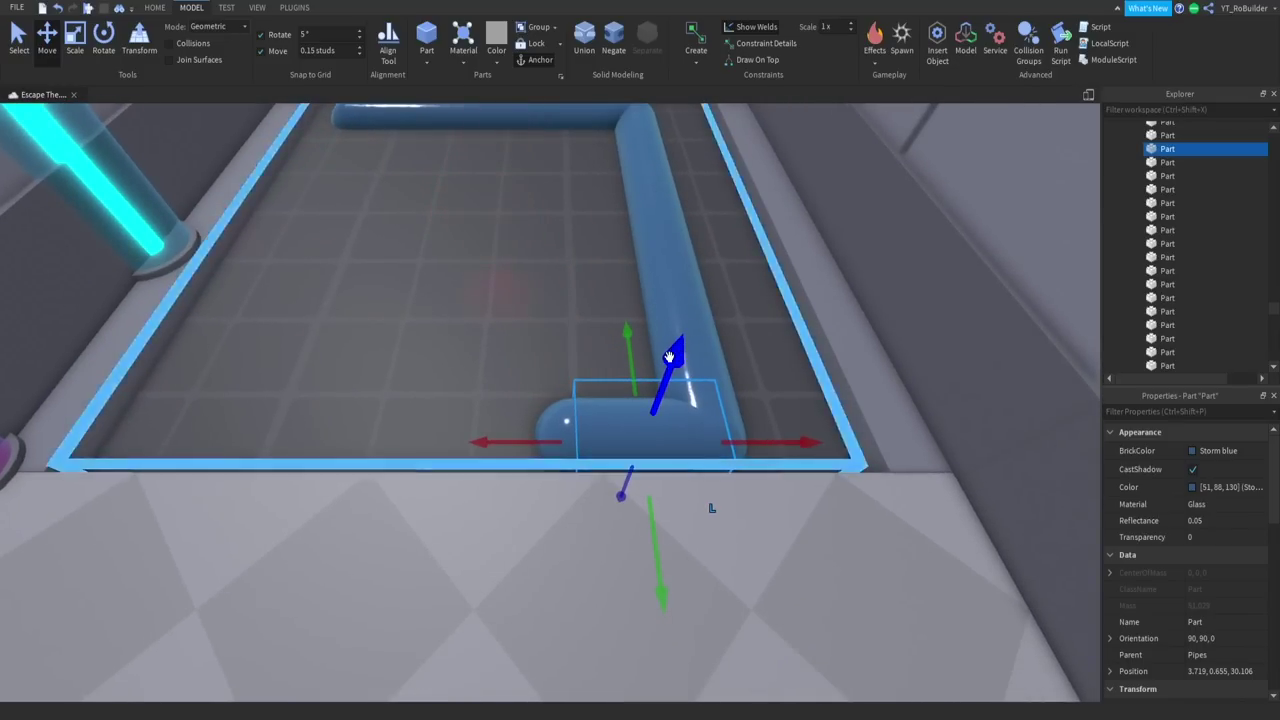
click(557, 430)
drag(688, 437, 609, 436)
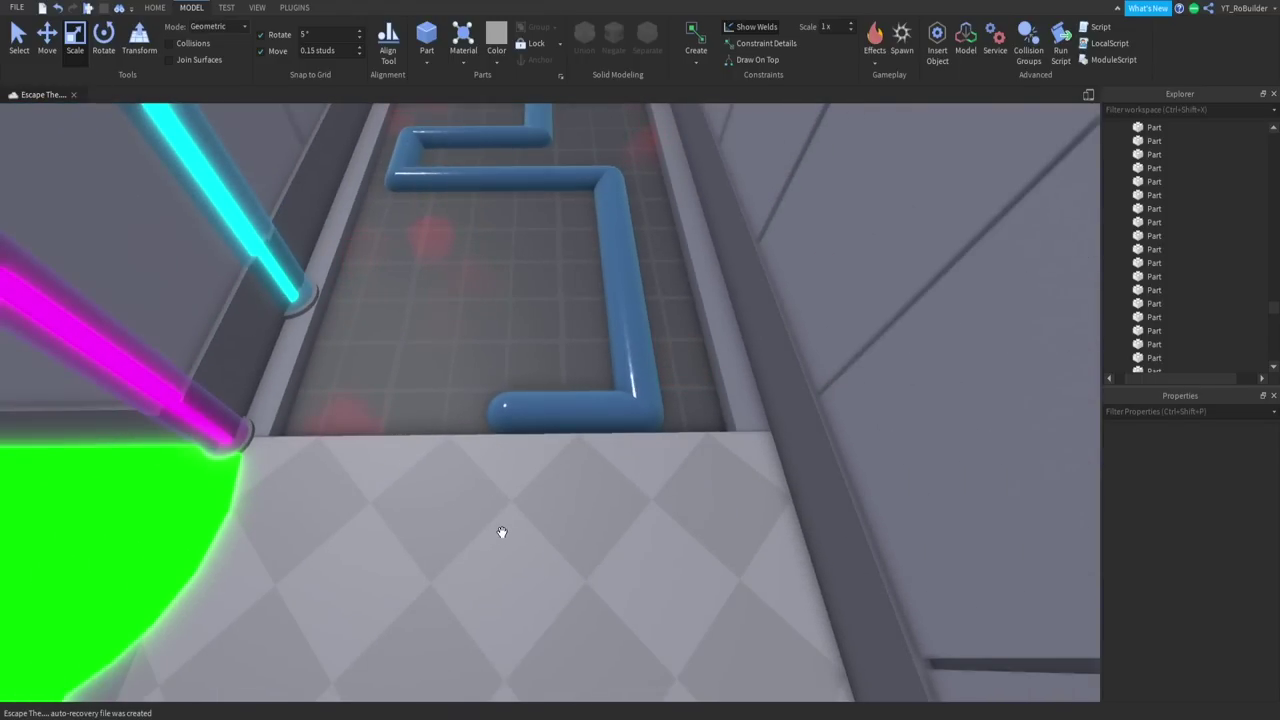
Examine the sunken pipe corridor with its red smoke from several angles, along with the neighbouring obby sections.
scroll(519, 475, up, 4)
right_drag(519, 475, 519, 475)
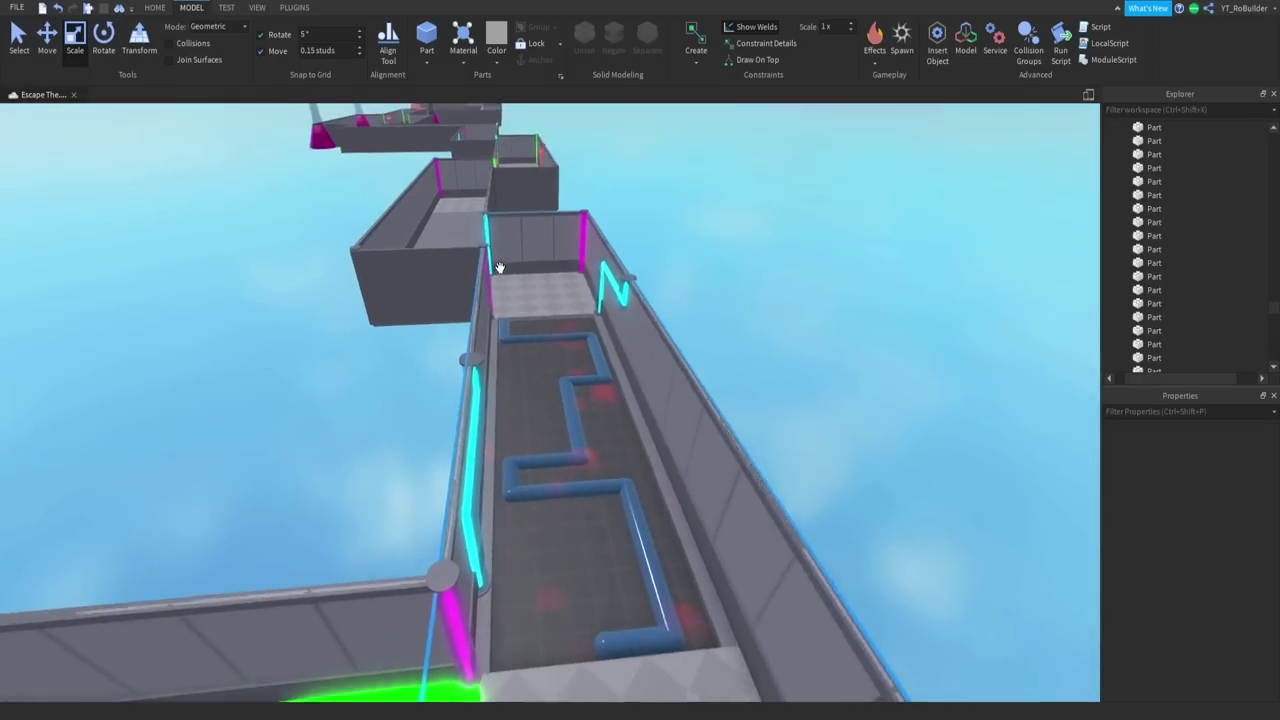
scroll(505, 290, up, 10)
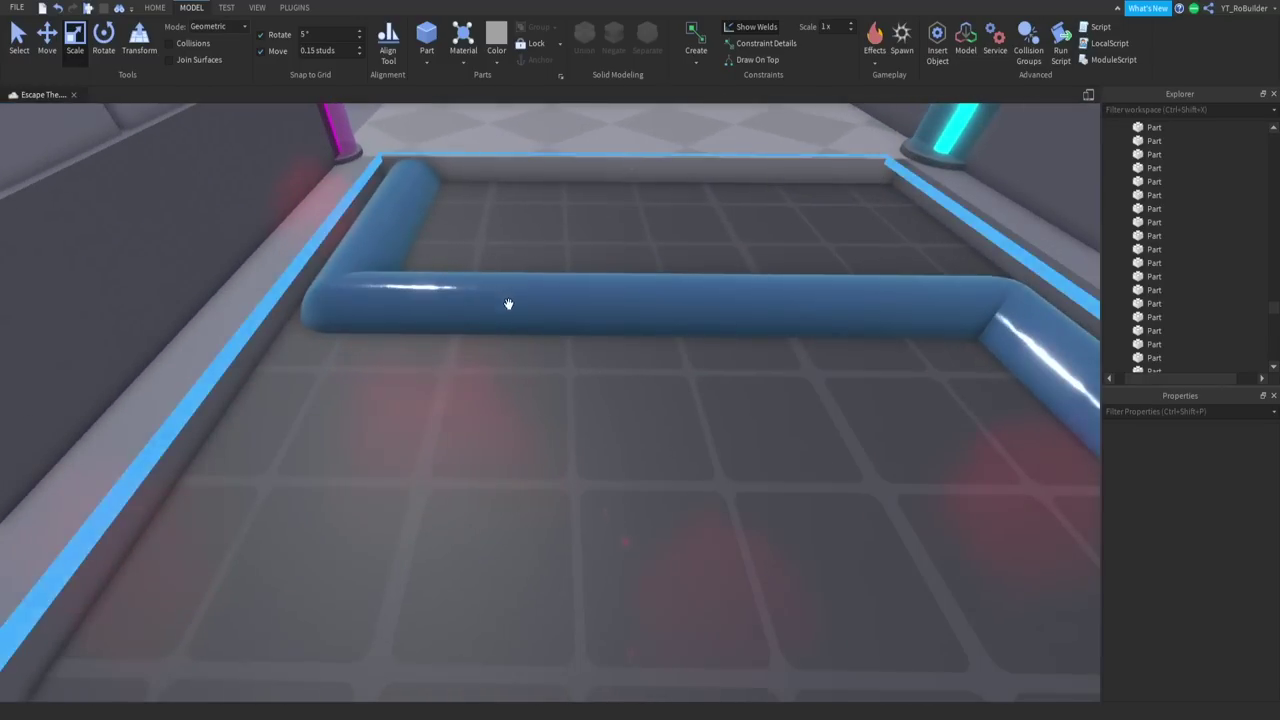
click(508, 303)
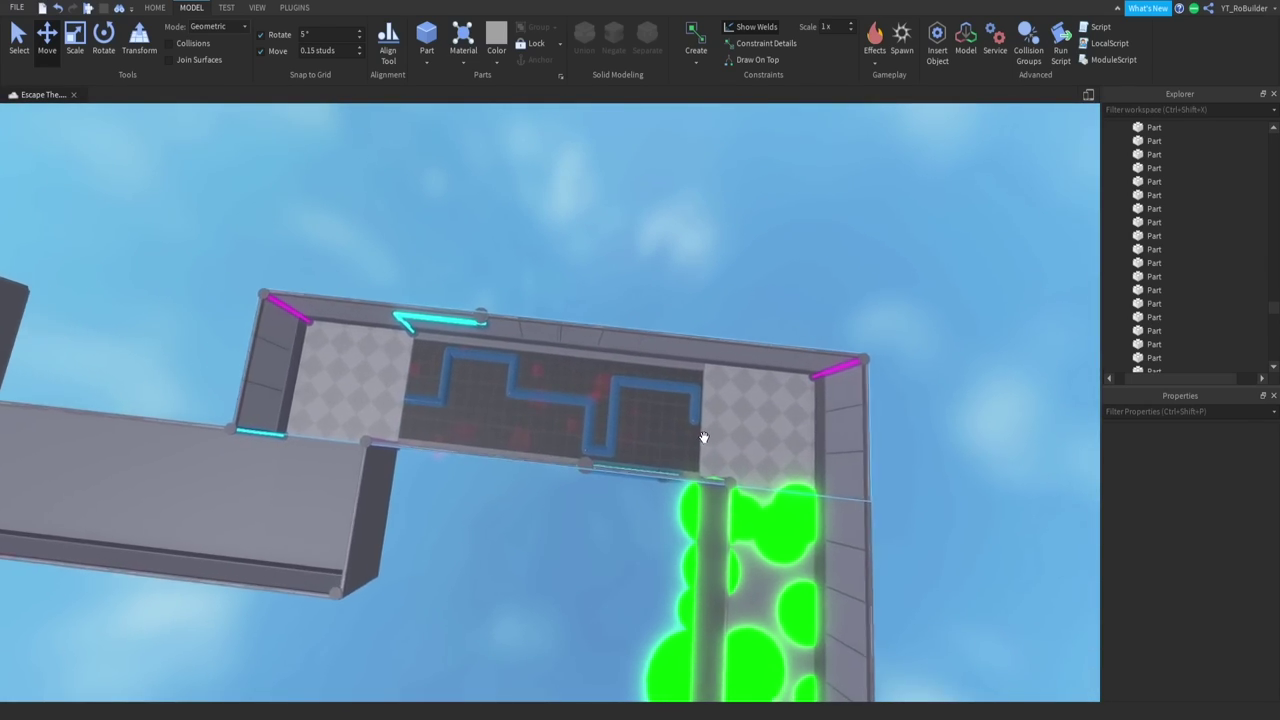
key(w)
right_drag(704, 437, 704, 437)
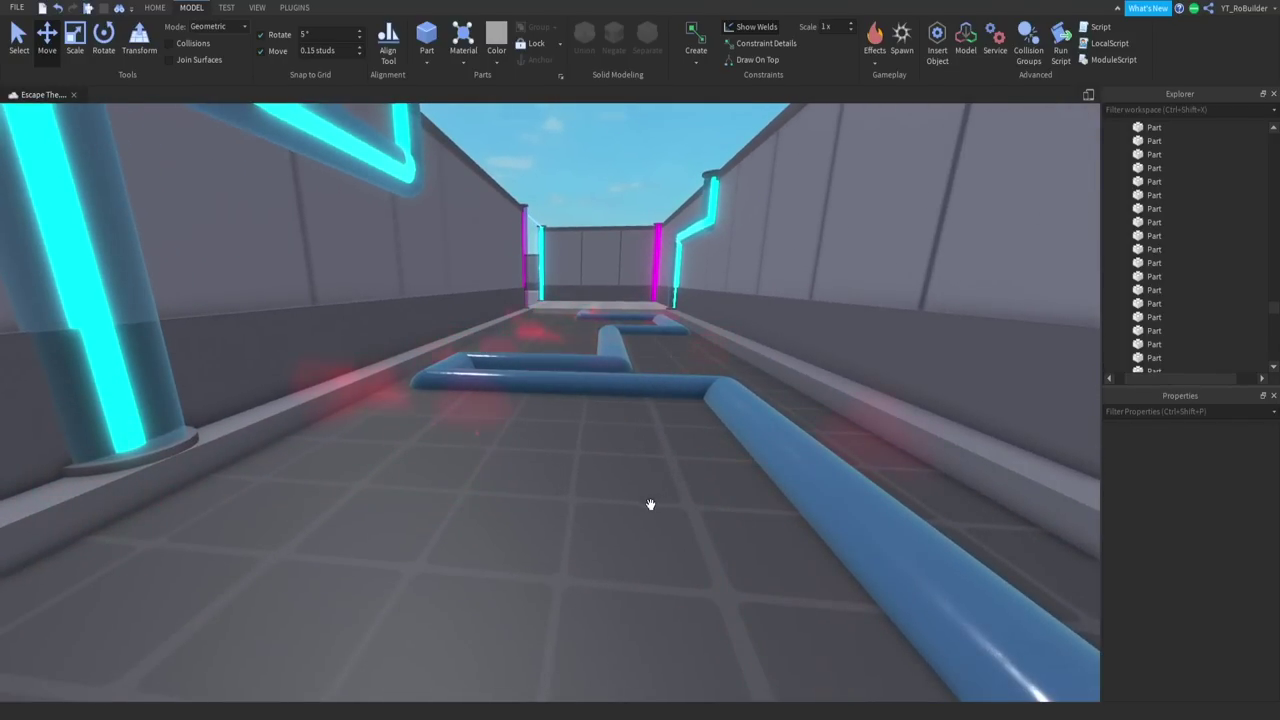
click(650, 504)
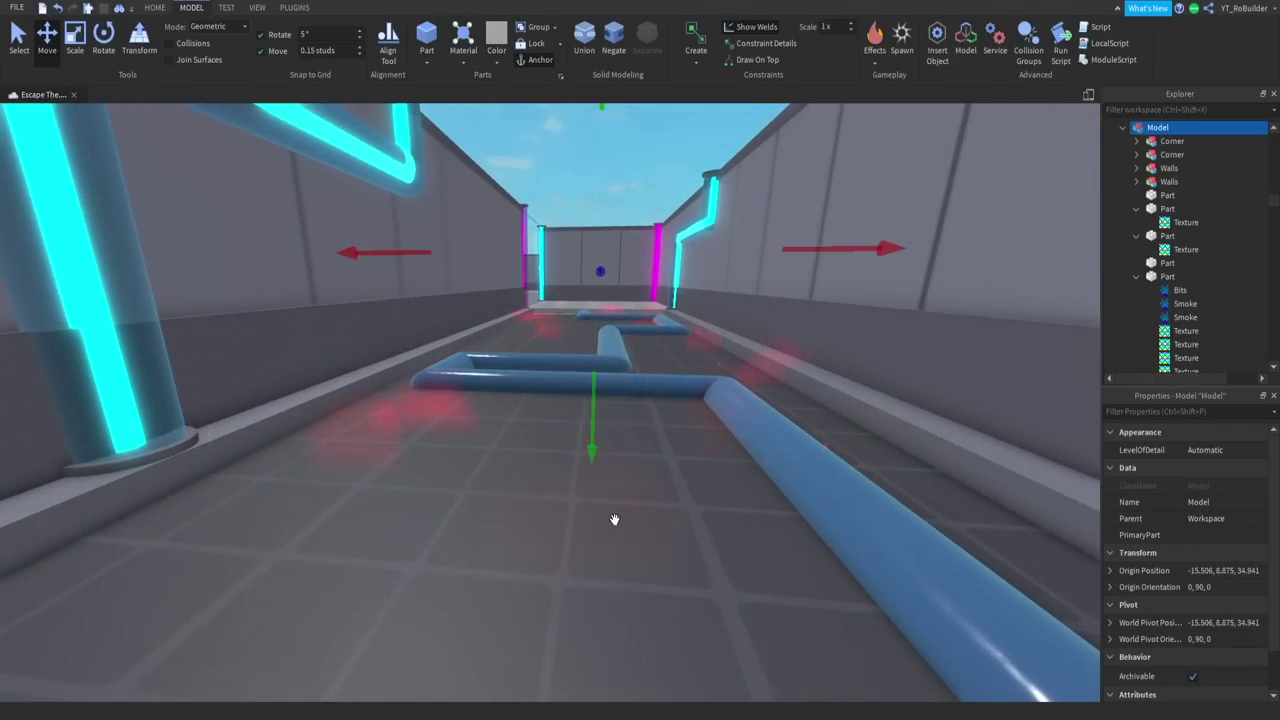
alt+click(766, 487)
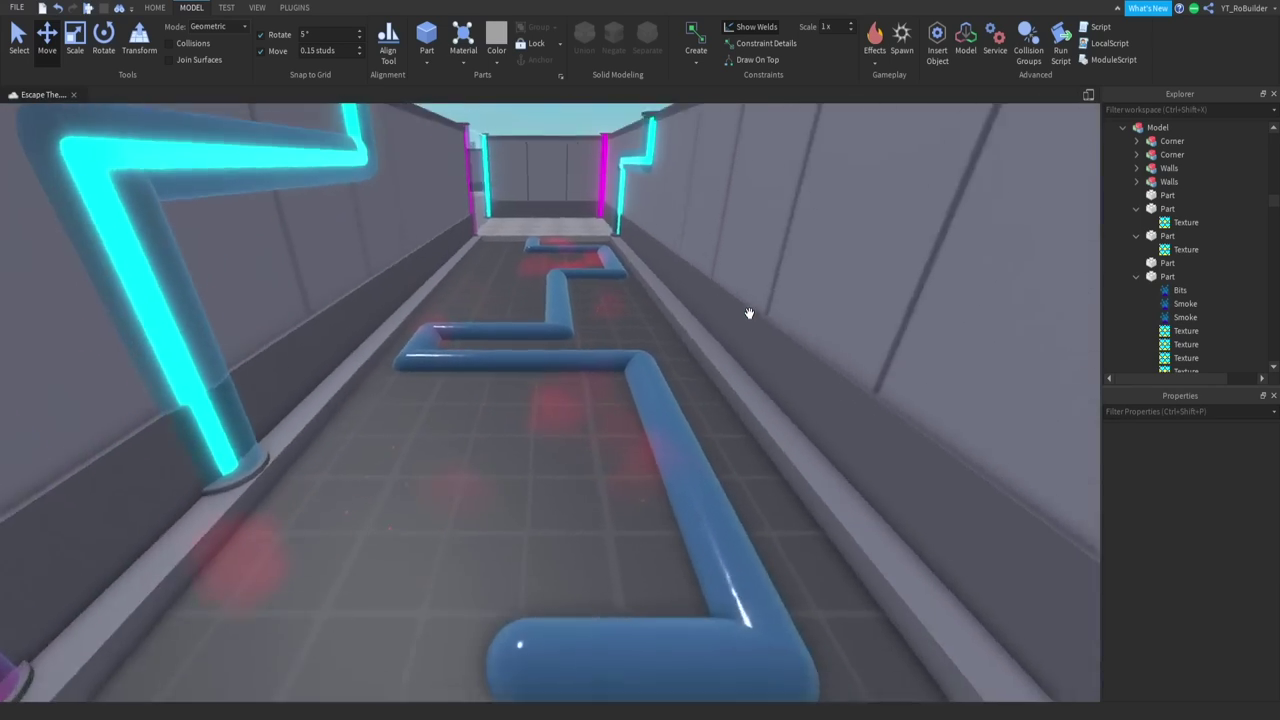
key(w)
right_drag(749, 313, 750, 315)
key(s)
scroll(709, 334, down, 5)
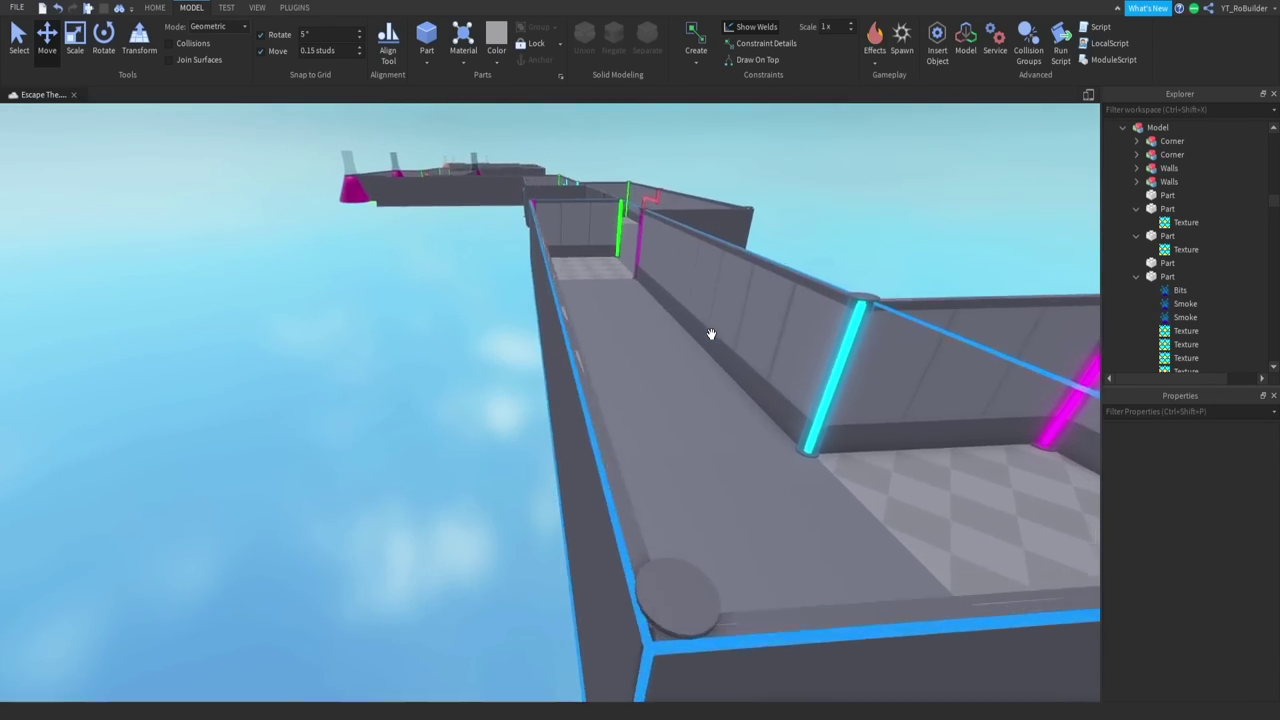
scroll(710, 334, up, 10)
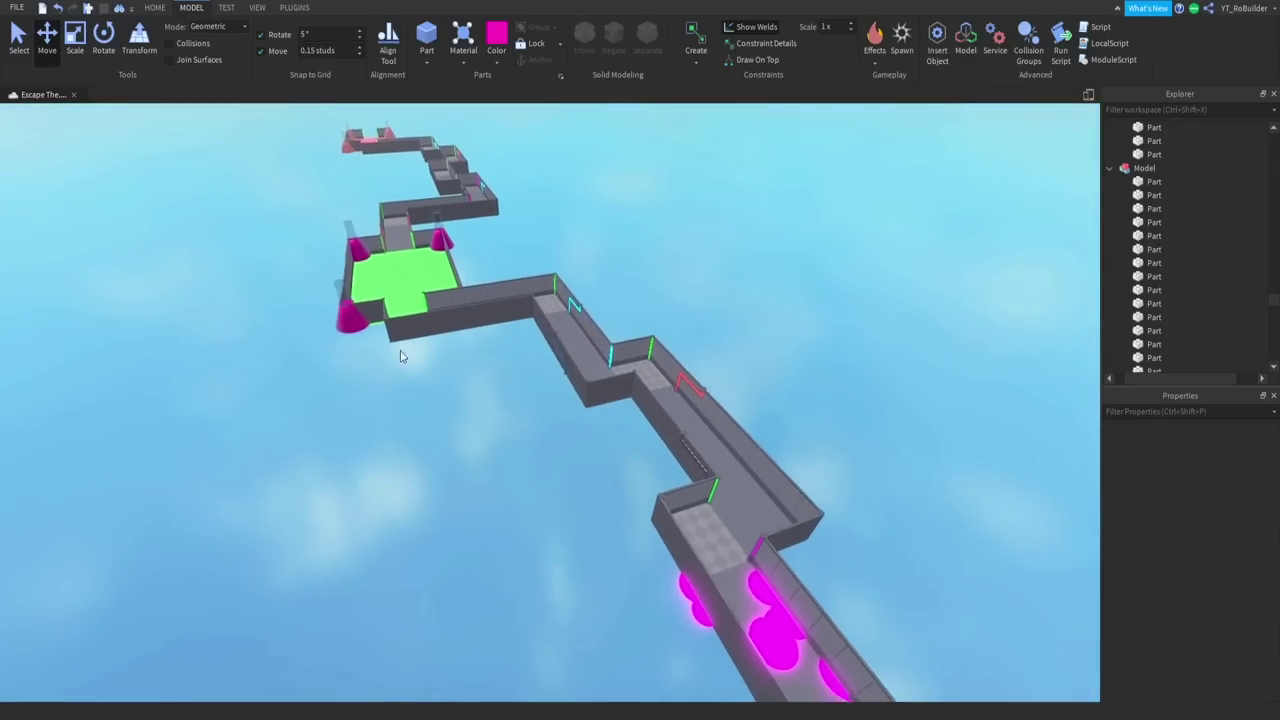
Bring a pink Lab beaker to the pink-puddle corridor and lay it on its side with orientation -90, -145, 0.
click(365, 318)
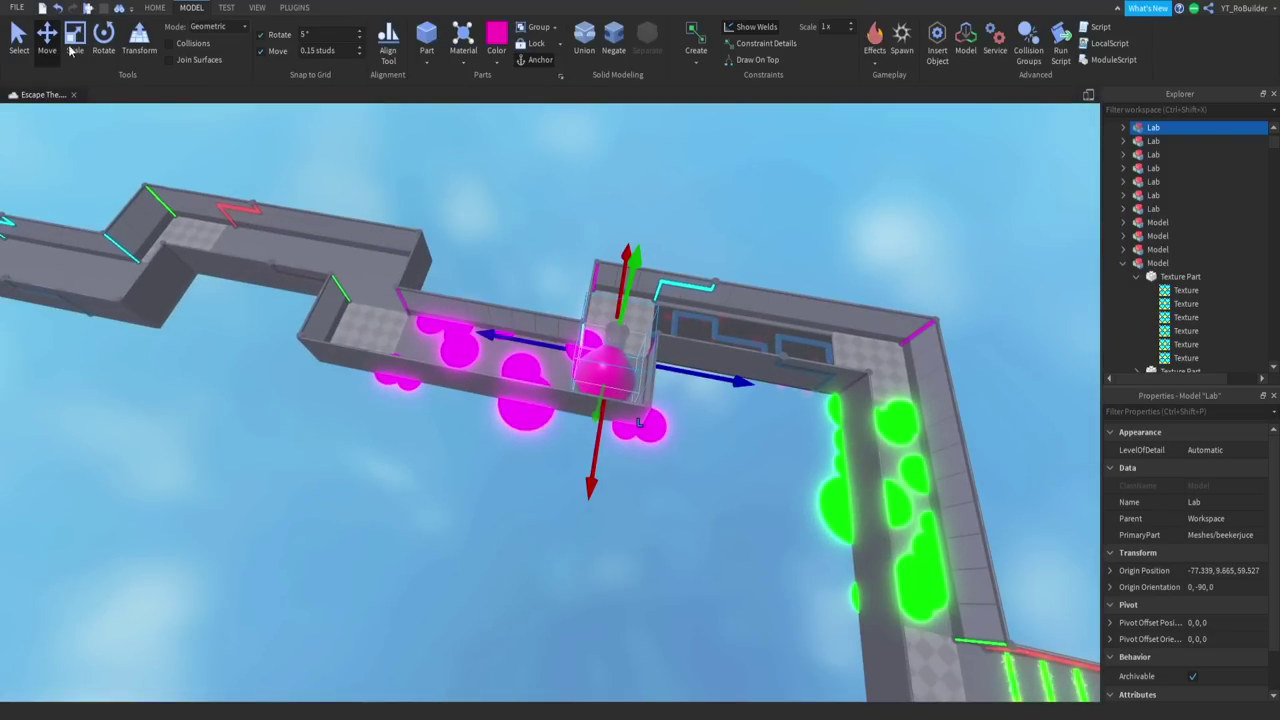
right_drag(697, 297, 697, 297)
key(w)
drag(487, 270, 477, 443)
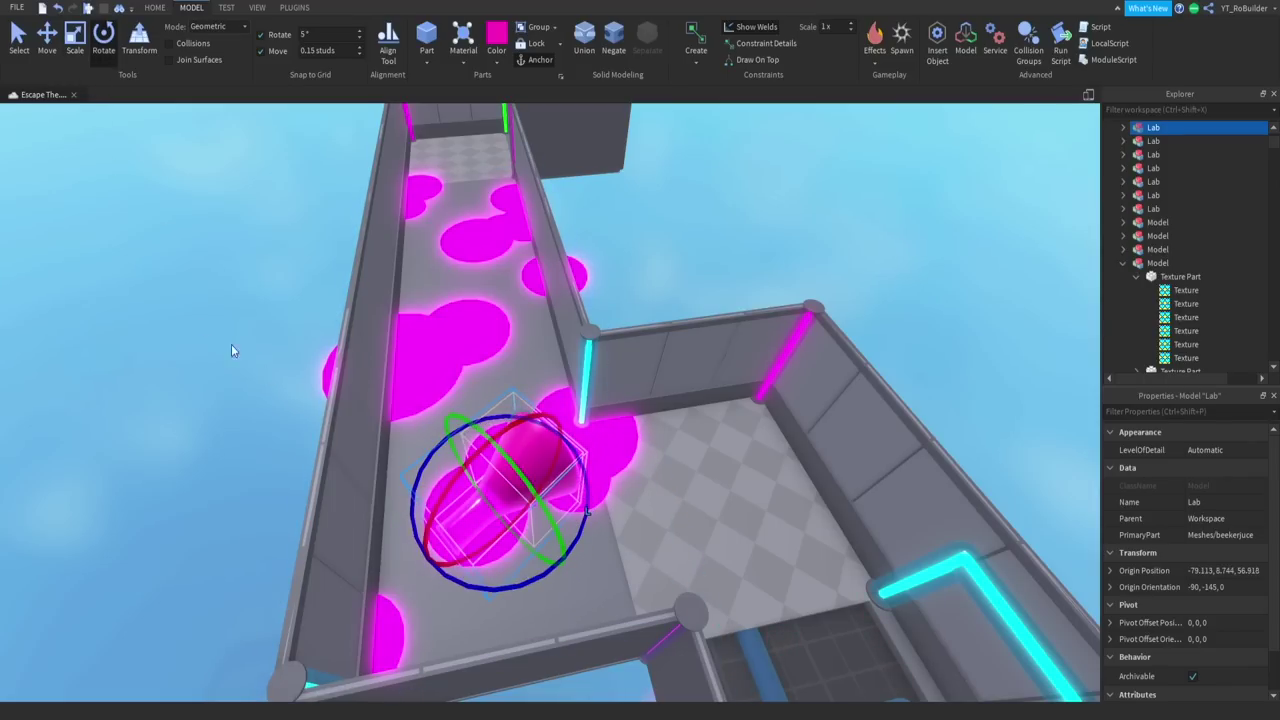
Move the tipped beaker across the pink puddles toward the corridor corner beside the checkered floor.
drag(631, 345, 631, 347)
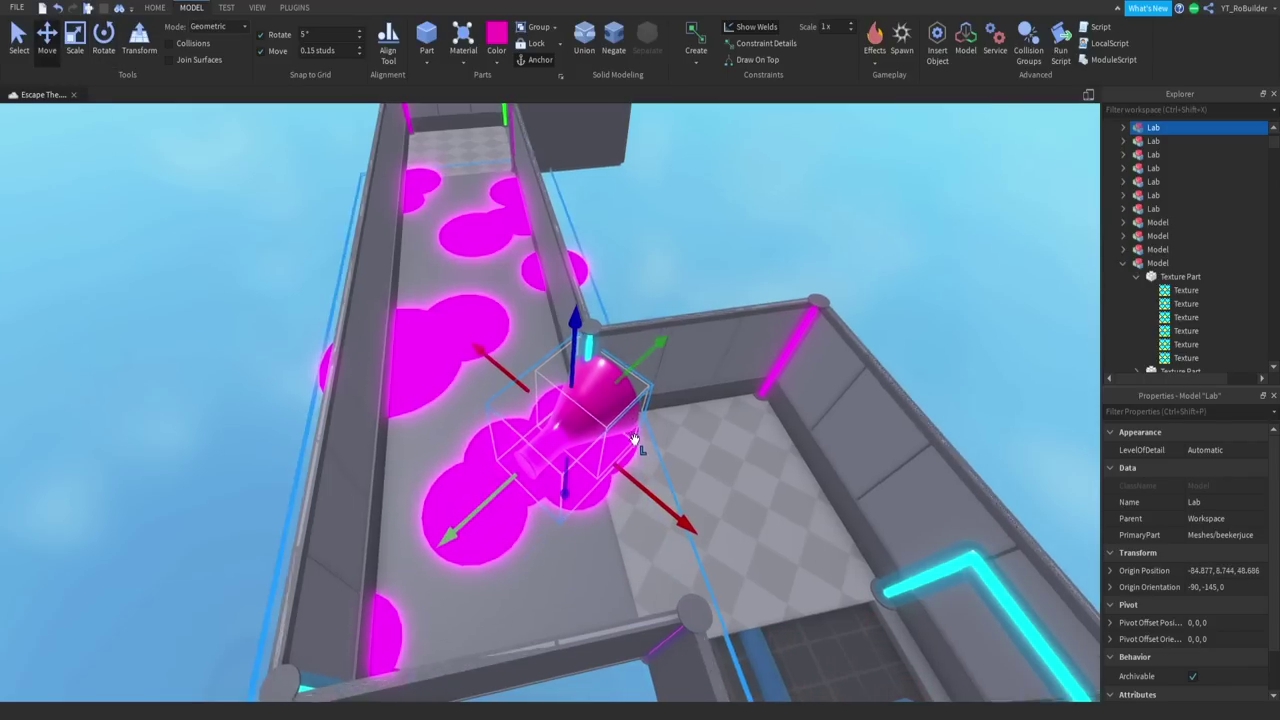
scroll(622, 455, up, 3)
drag(597, 480, 583, 443)
scroll(540, 400, down, 2)
right_drag(477, 335, 477, 332)
drag(477, 333, 693, 388)
Lower the tipped beaker into the floor at the corner, with its mouth at the pink puddle's edge.
right_drag(688, 457, 688, 457)
key(s)
click(688, 457)
key(w)
key(a)
click(652, 370)
right_drag(666, 318, 666, 318)
key(s)
drag(614, 295, 614, 336)
right_drag(674, 513, 674, 513)
key(s)
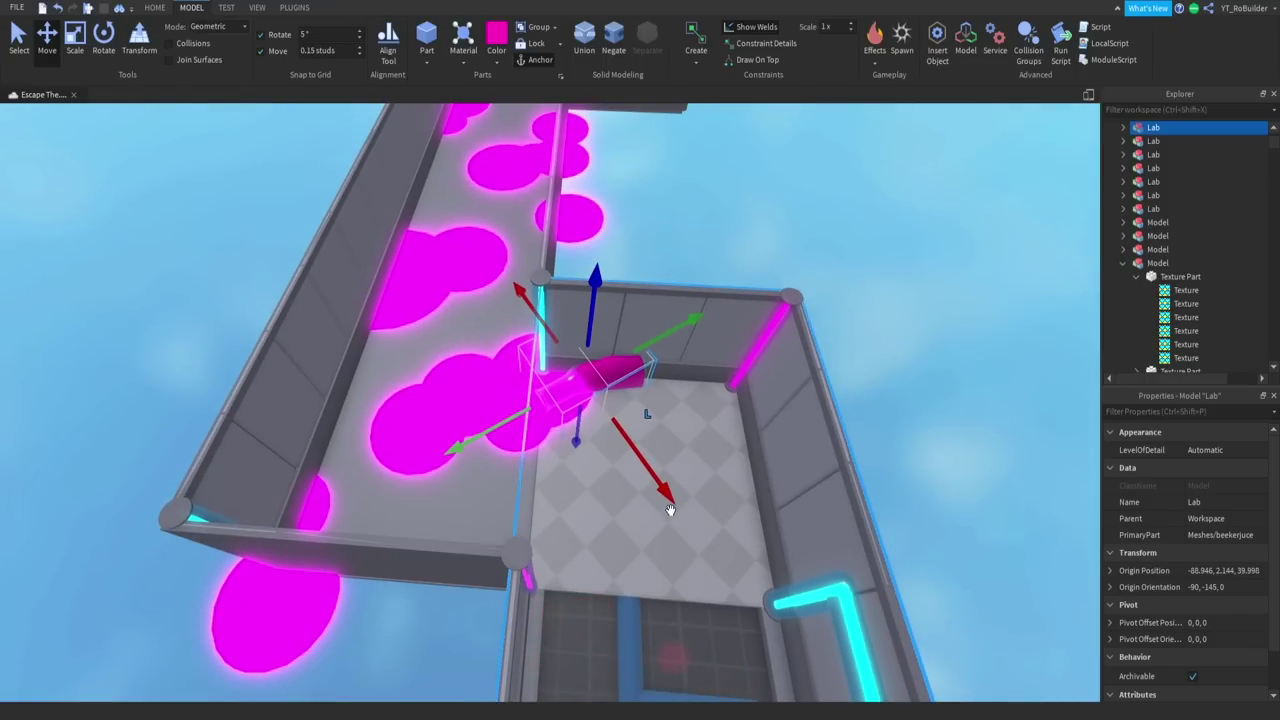
Place a second tipped beaker, oriented -90, 15, 0, against the wall farther along, with its mouth at the large pink puddle.
drag(540, 333, 497, 194)
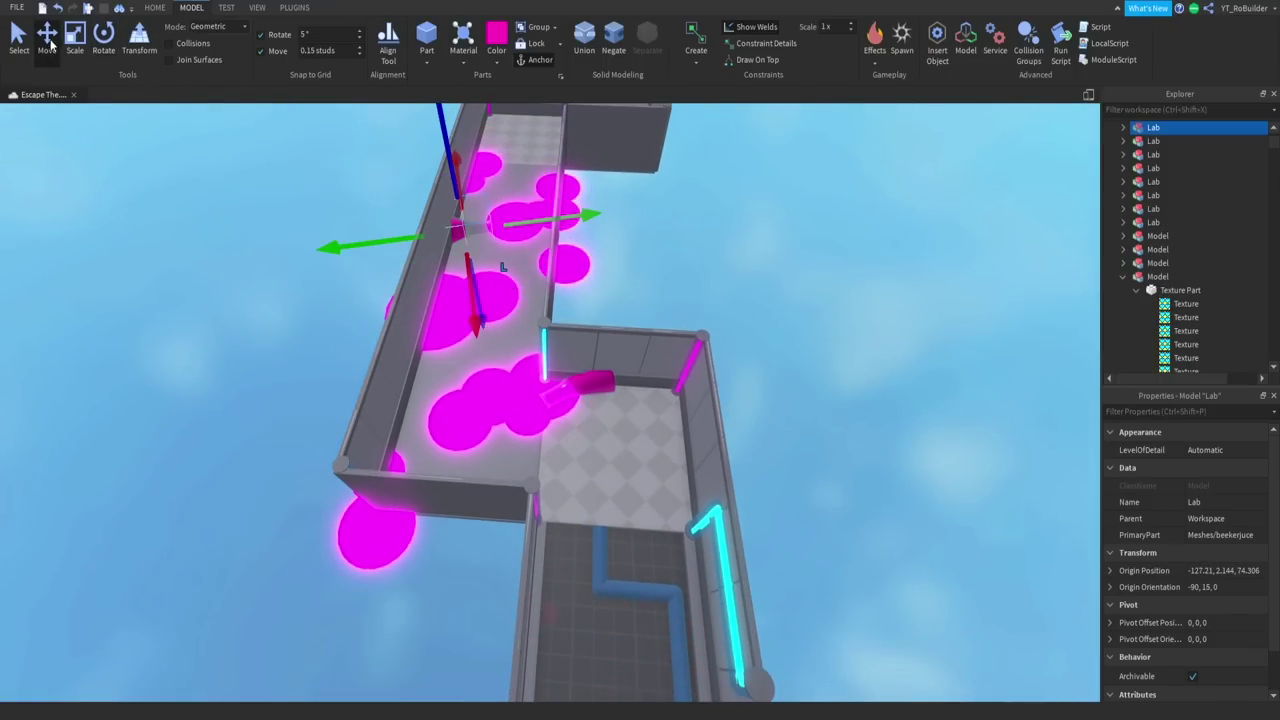
key(w)
right_drag(547, 193, 547, 193)
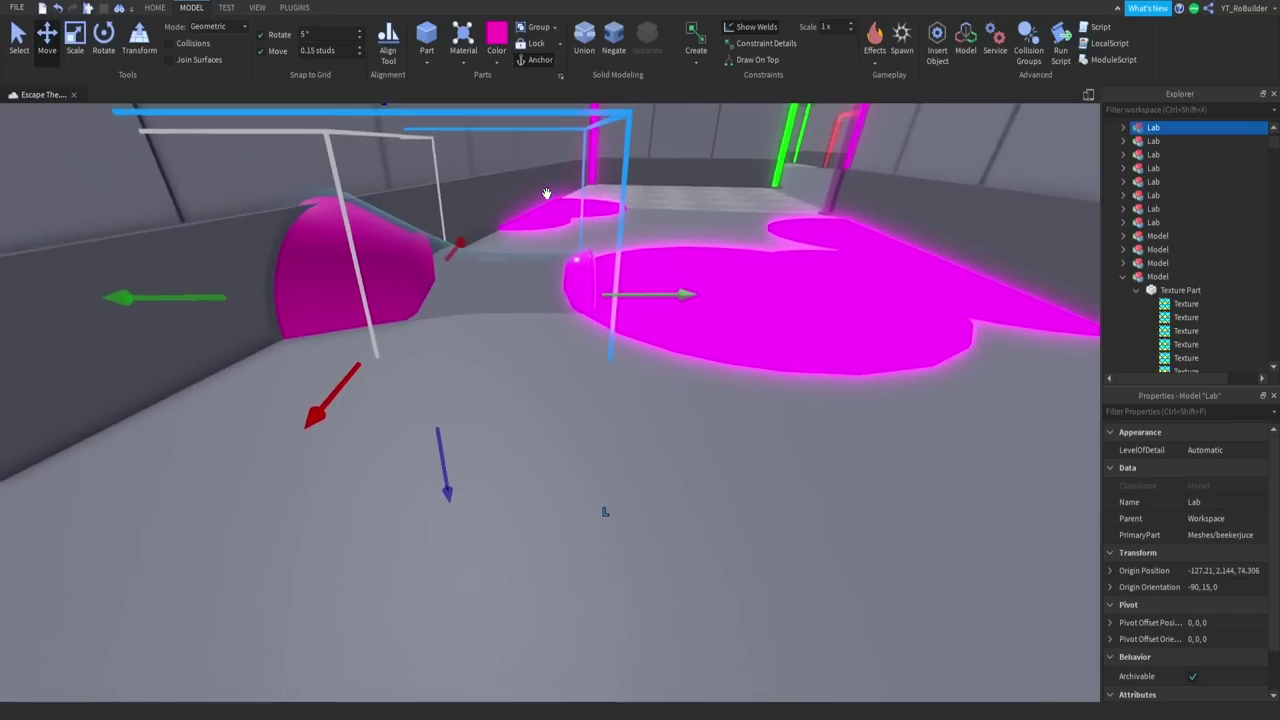
scroll(546, 193, down, 8)
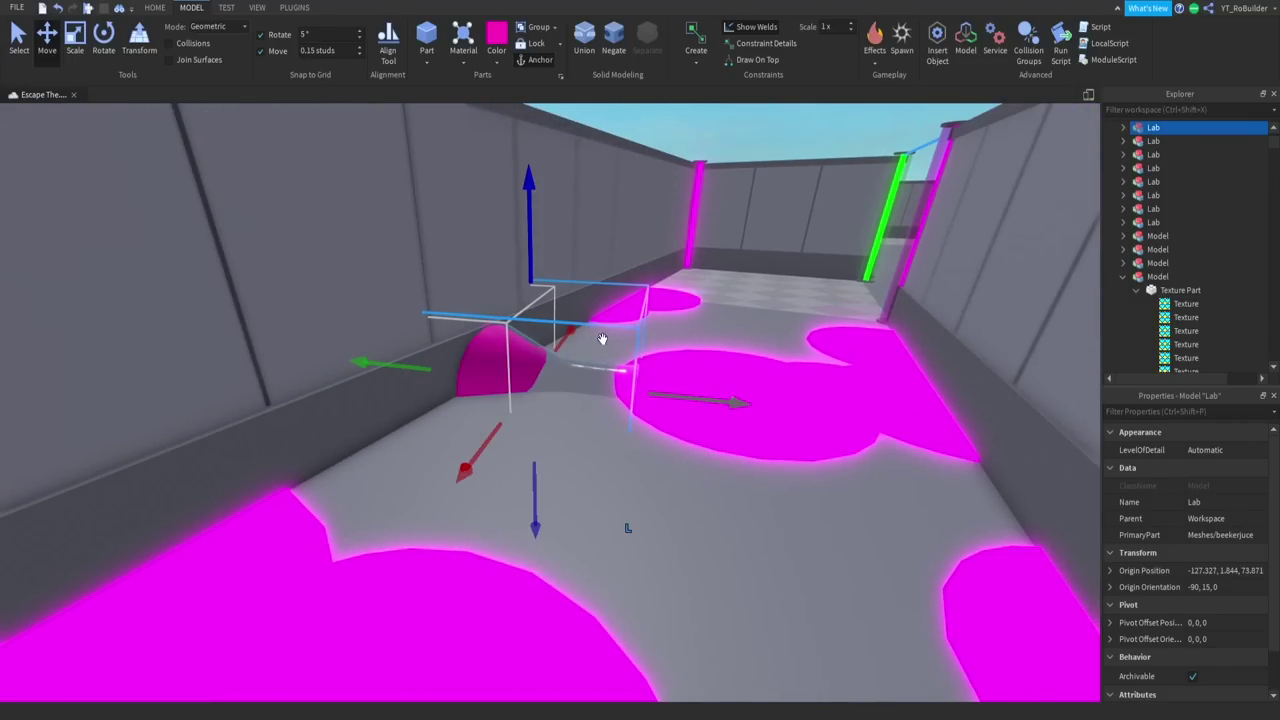
right_drag(603, 339, 606, 351)
scroll(606, 350, up, 5)
scroll(606, 351, down, 6)
scroll(606, 351, up, 3)
Duplicate the second beaker's glass mesh and give the copy Neon material and the Hot pink BrickColor.
alt+click(572, 348)
key(ctrl+d)
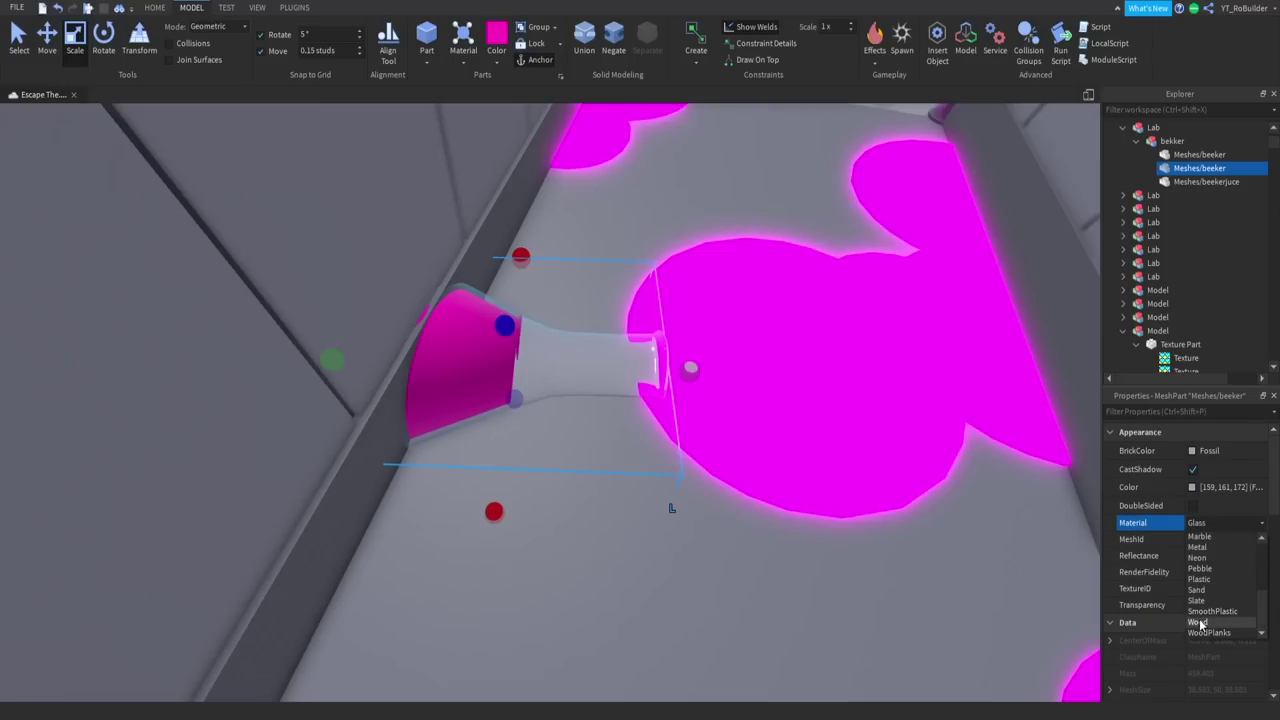
click(1197, 558)
click(1210, 451)
click(1215, 559)
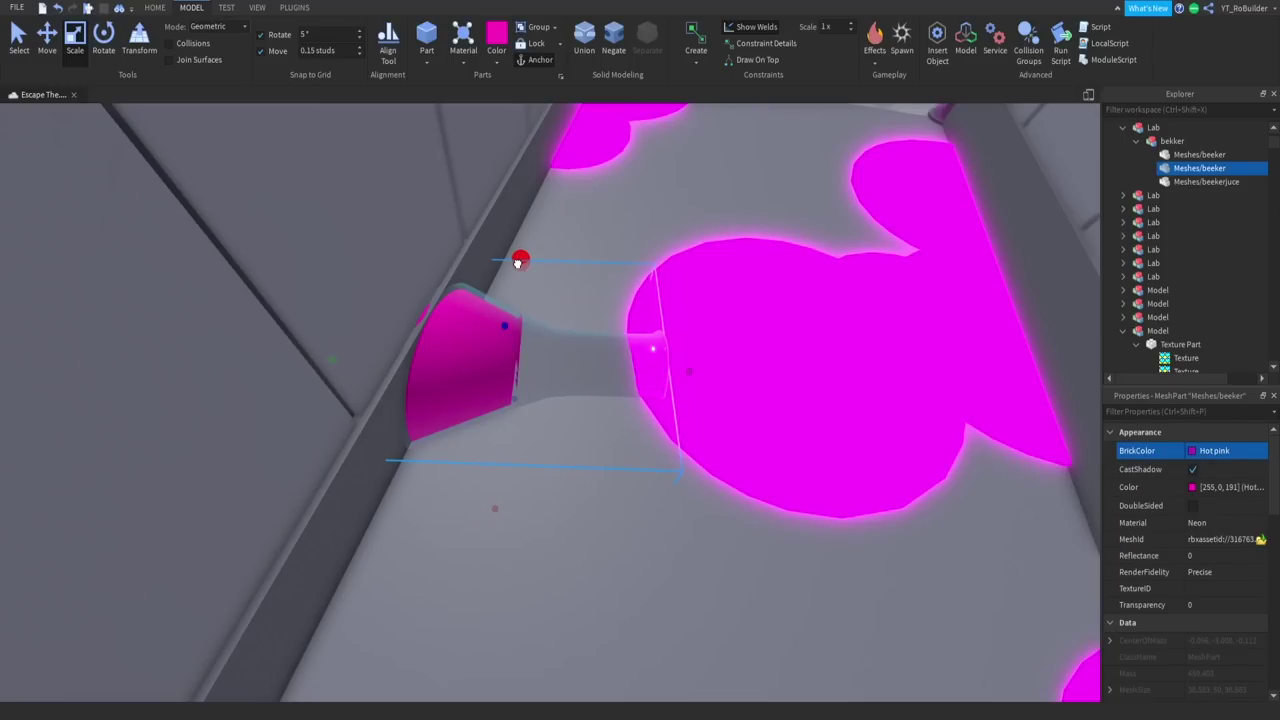
Scale the neon pink mesh copy to fit inside the glass neck as spilling liquid.
scroll(616, 352, up, 4)
right_drag(616, 352, 616, 352)
scroll(616, 352, down, 4)
drag(527, 360, 520, 382)
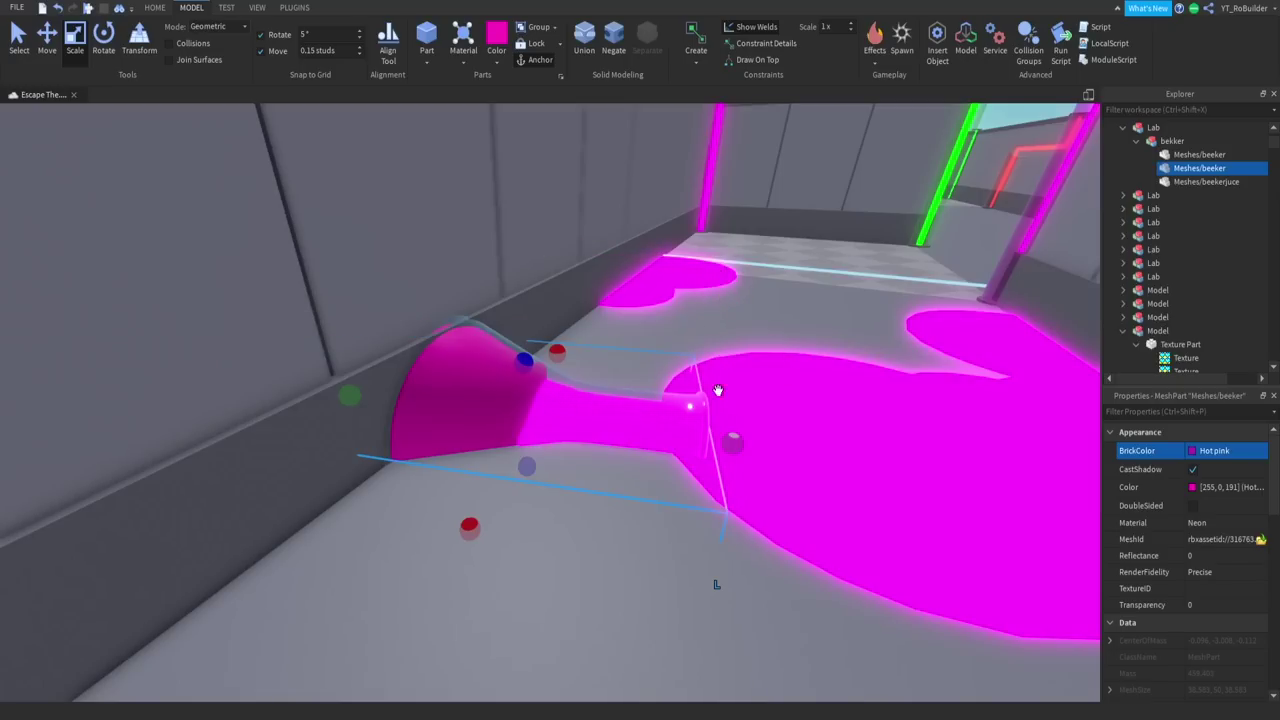
Change the second beaker's beekerjuce mesh to Neon material and check its look along the corridor.
click(1198, 181)
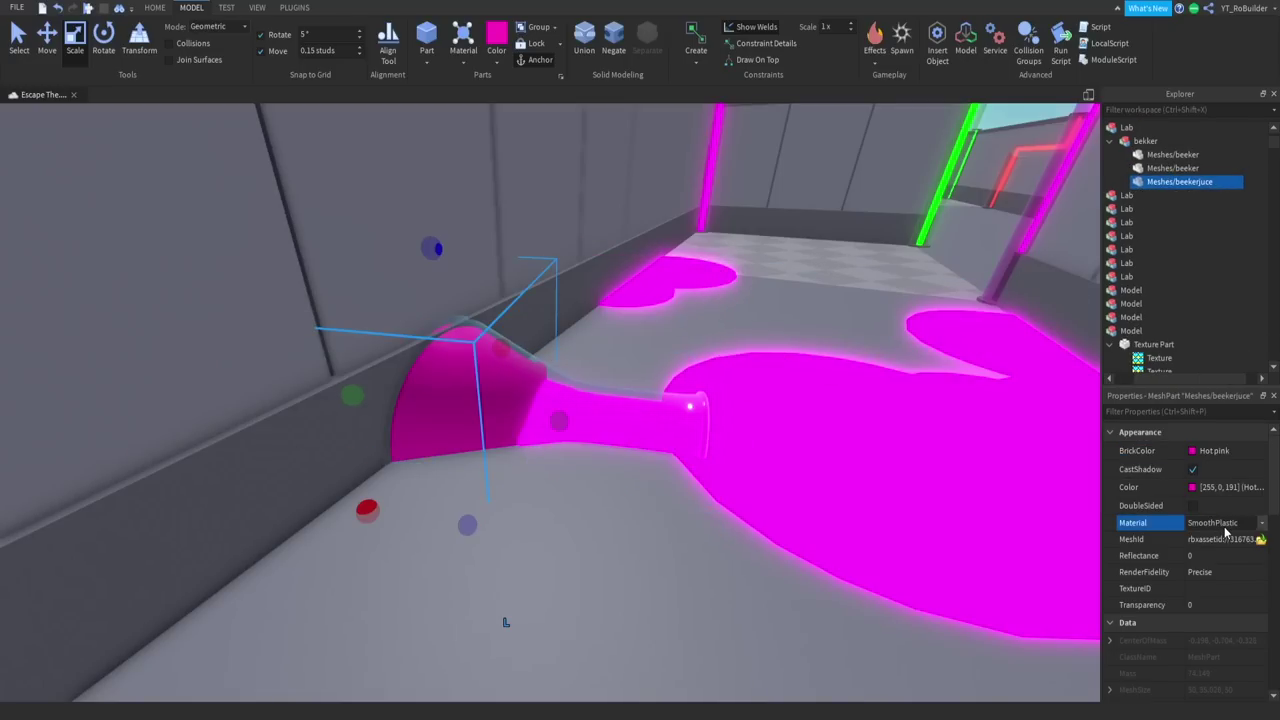
click(1204, 580)
right_drag(728, 320, 726, 290)
click(728, 272)
scroll(600, 374, down, 5)
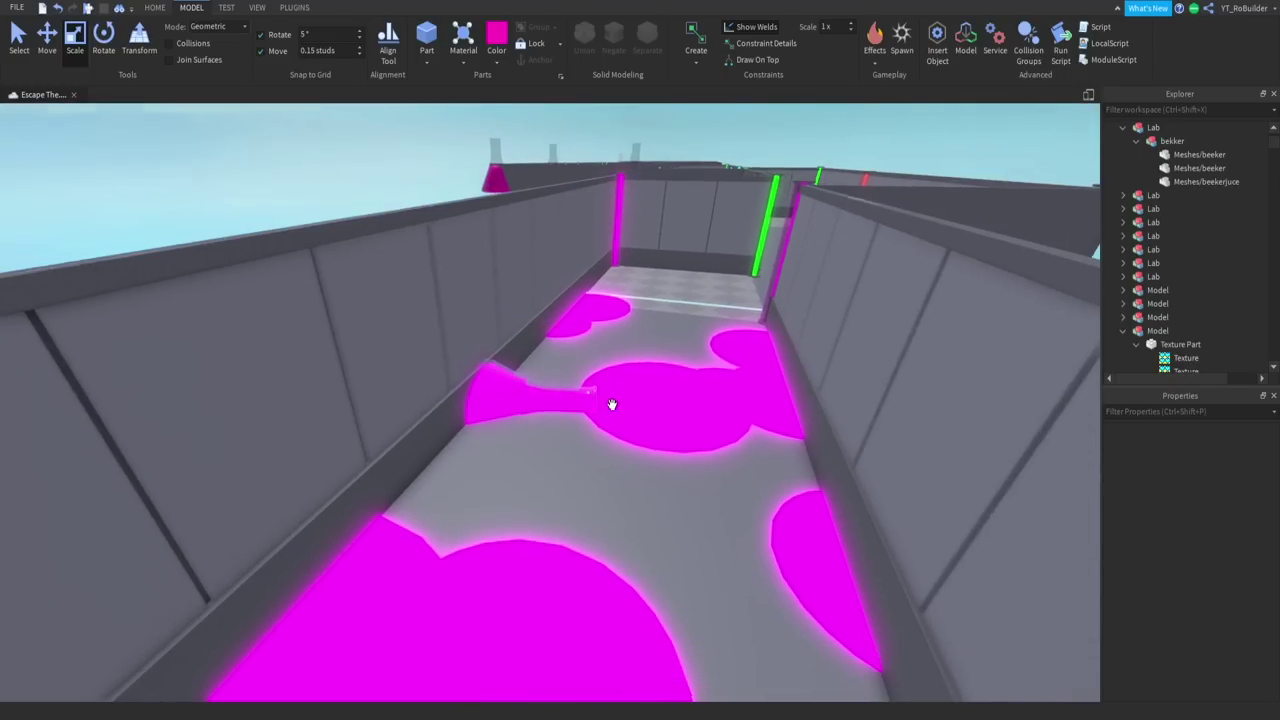
scroll(609, 403, up, 5)
scroll(612, 405, down, 12)
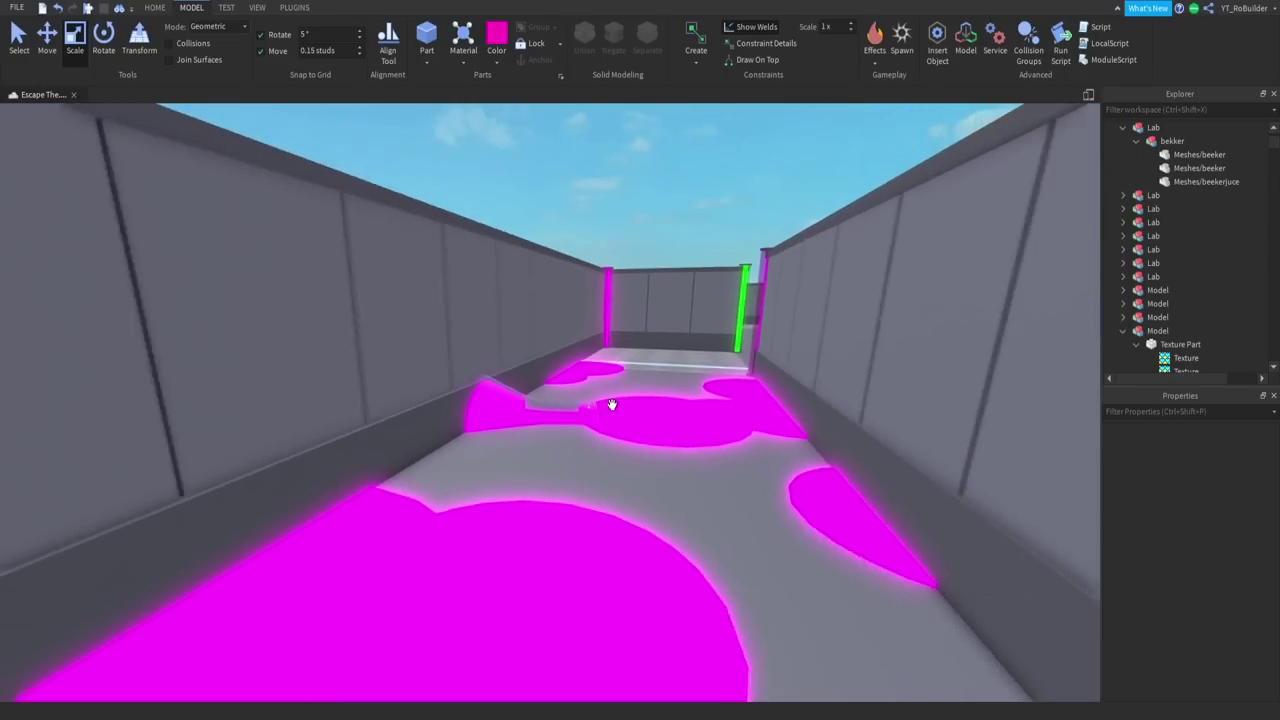
Change the beekerjuce mesh of the tipped beaker at the corridor corner to Neon material.
right_drag(686, 318, 677, 337)
scroll(677, 337, up, 4)
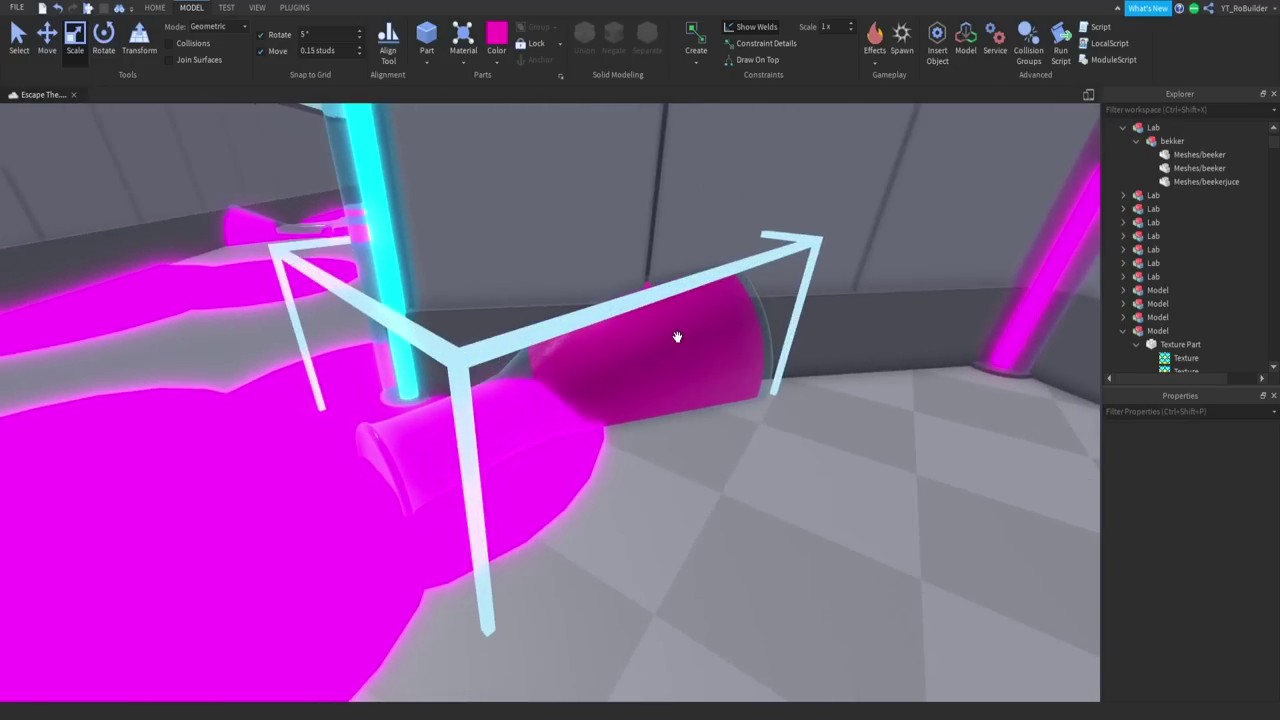
click(633, 354)
click(1220, 522)
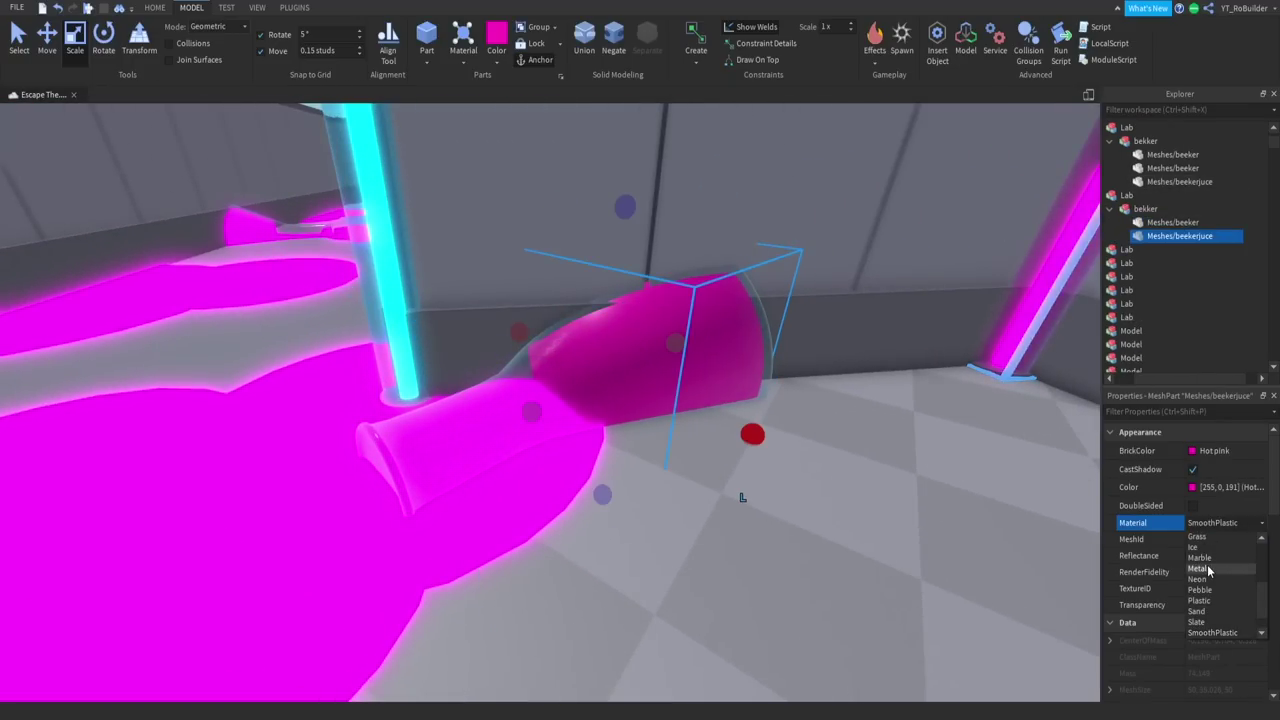
click(1203, 579)
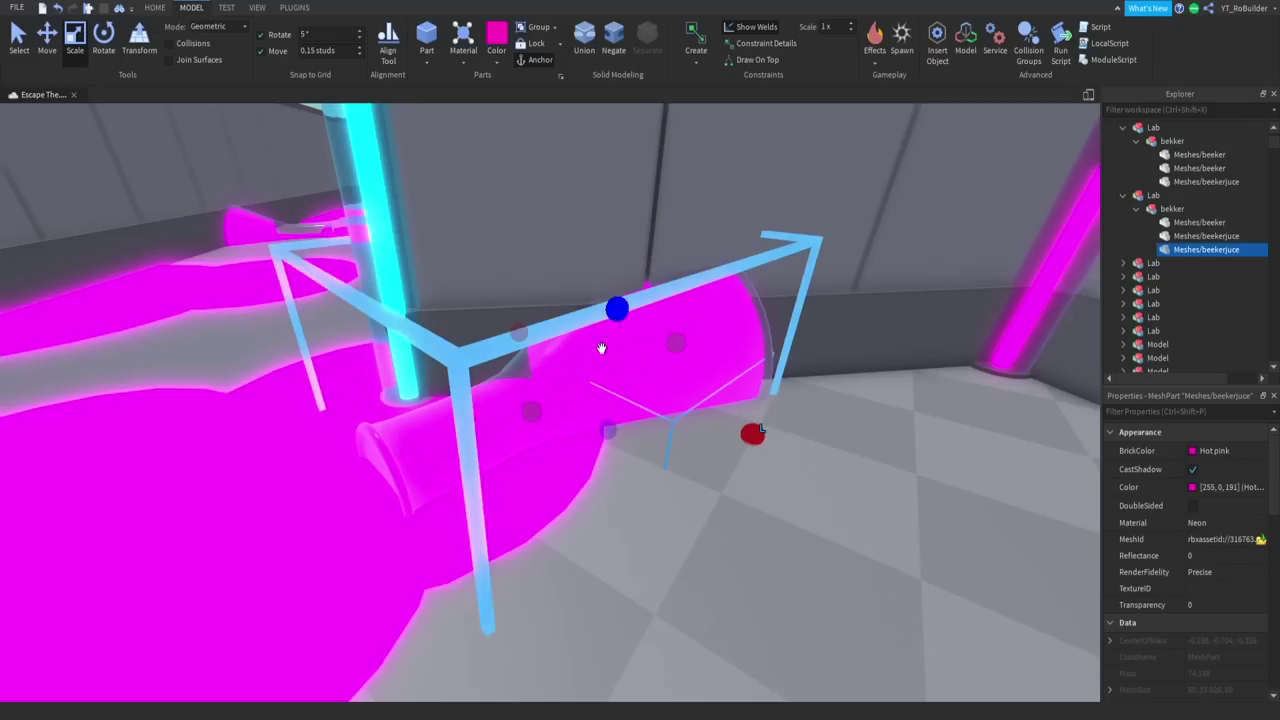
Shorten the neon pink beekerjuce copy so it fills only the neck of the tipped beaker at the corridor corner.
drag(533, 411, 311, 447)
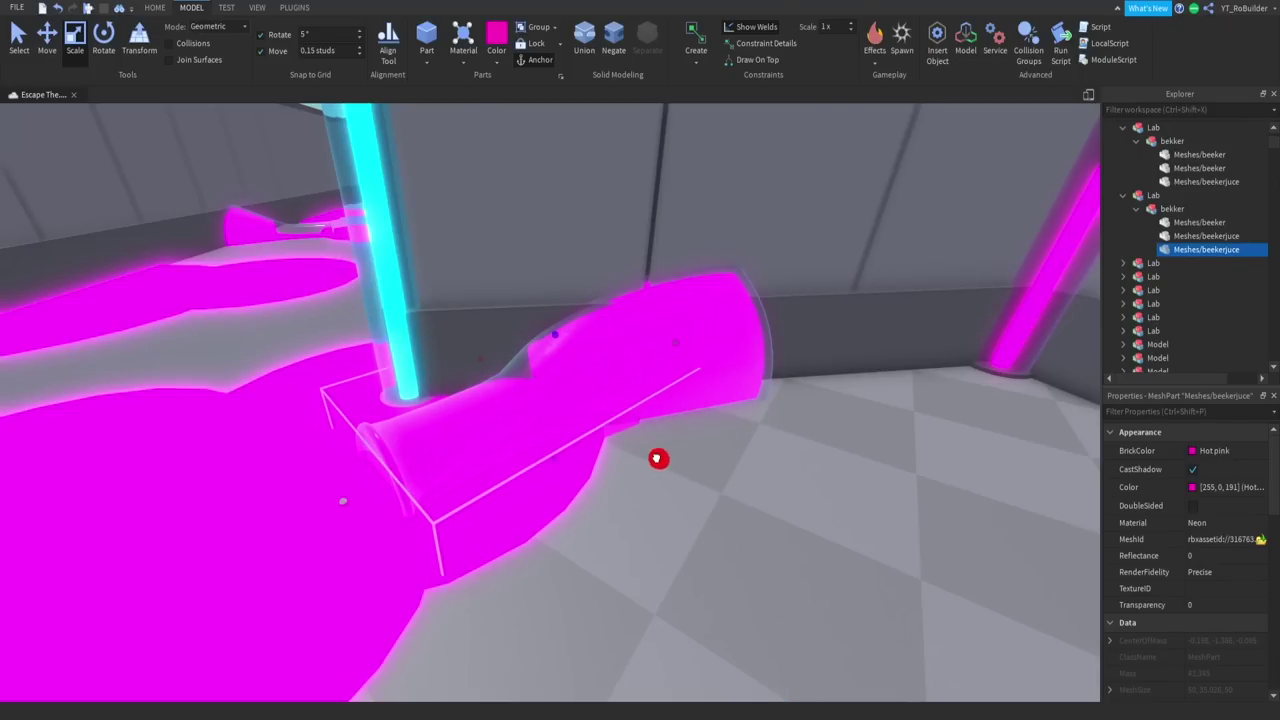
right_drag(628, 422, 633, 420)
click(633, 420)
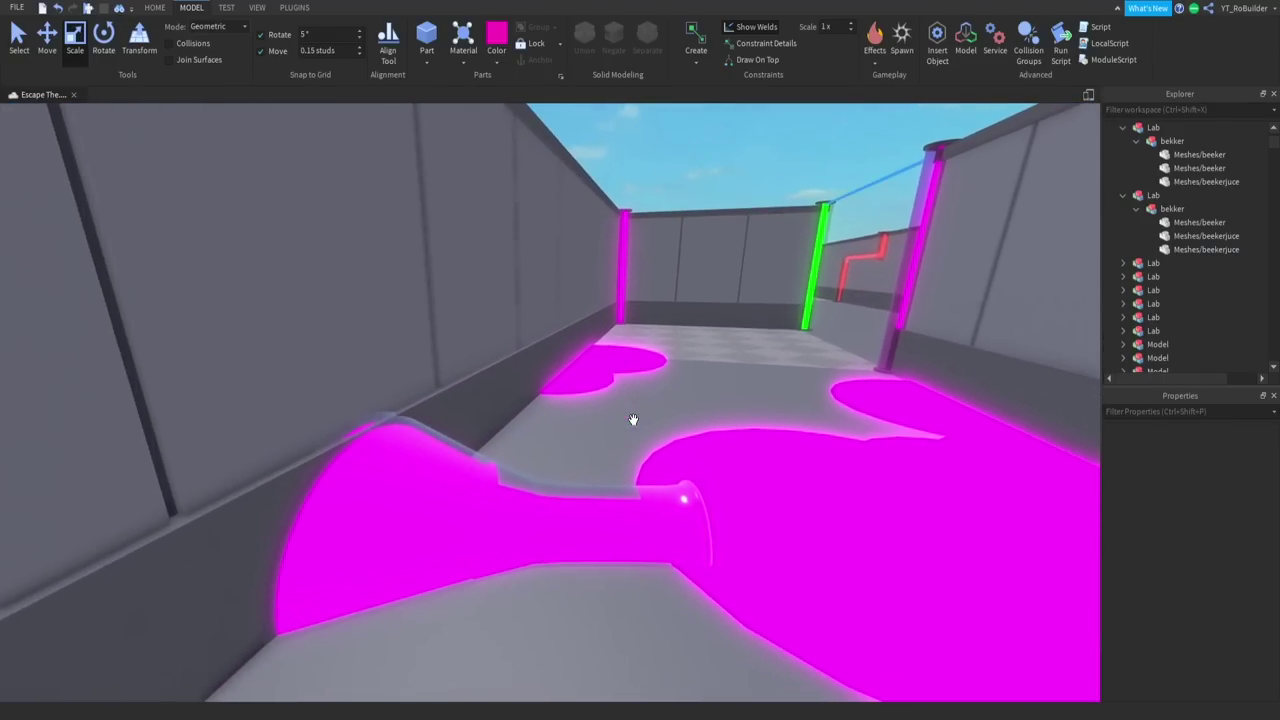
Replace the wall-side beaker's neck liquid with a copy of its beekerjuce mesh, narrowed to fit inside the glass neck.
click(1168, 141)
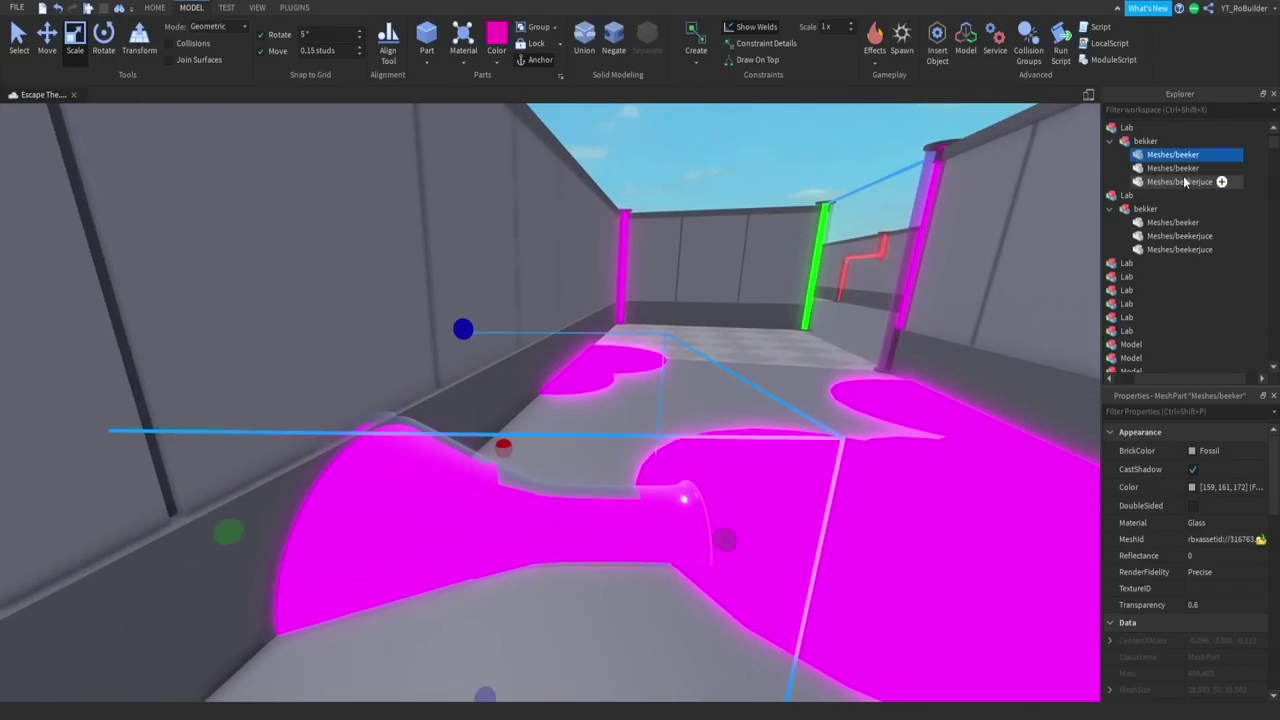
click(1185, 181)
key(f)
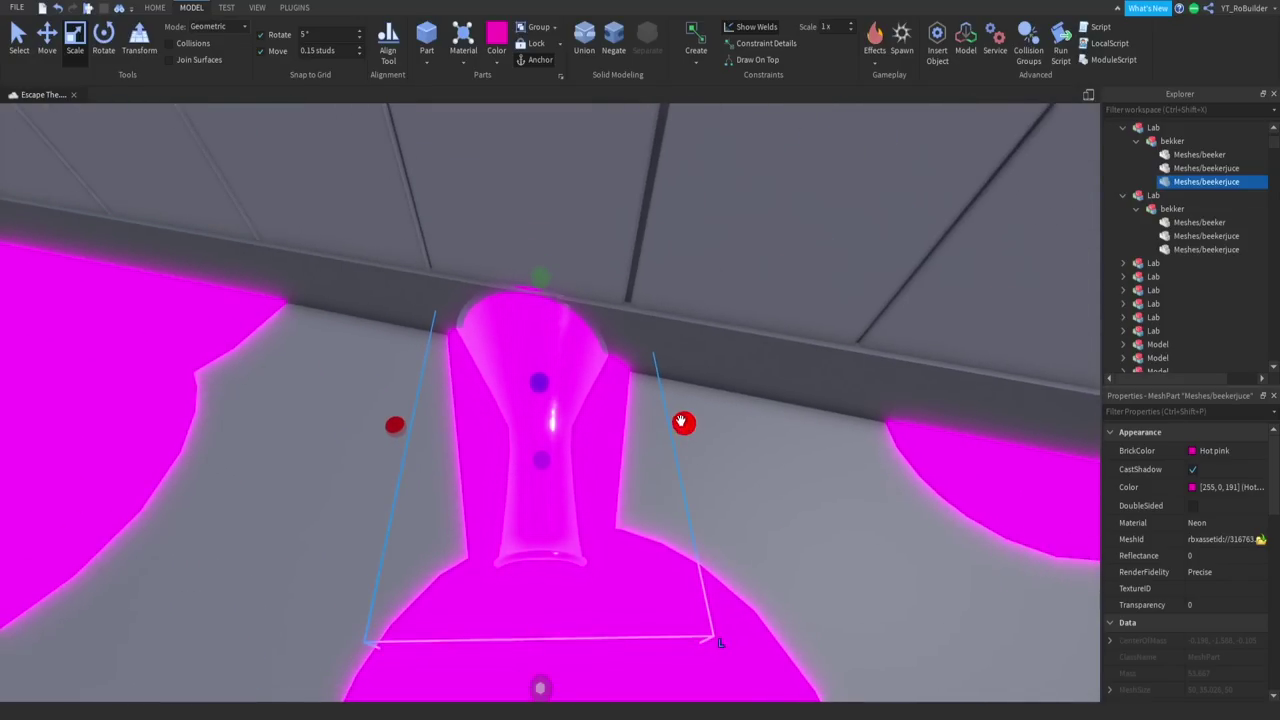
drag(681, 422, 605, 411)
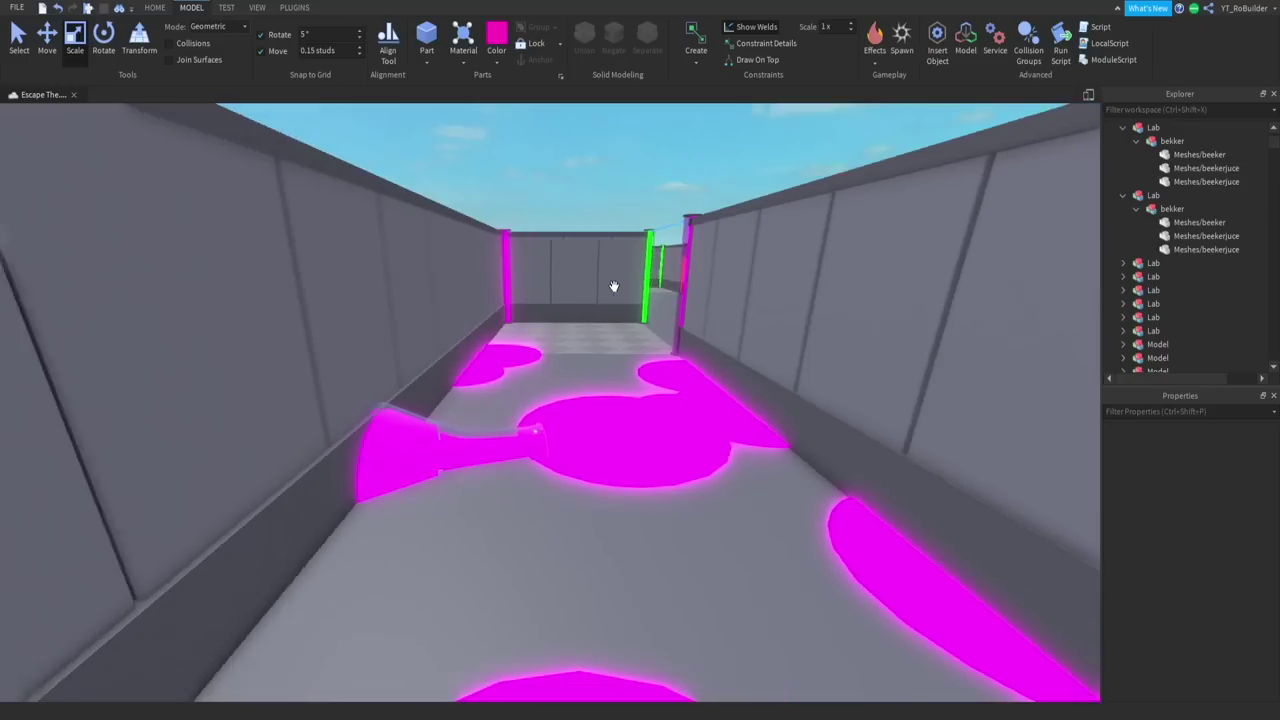
Examine the tipped beakers and neon pink spills along the corridor from several viewpoints.
right_drag(614, 286, 614, 286)
key(w)
scroll(614, 286, down, 5)
scroll(614, 286, up, 12)
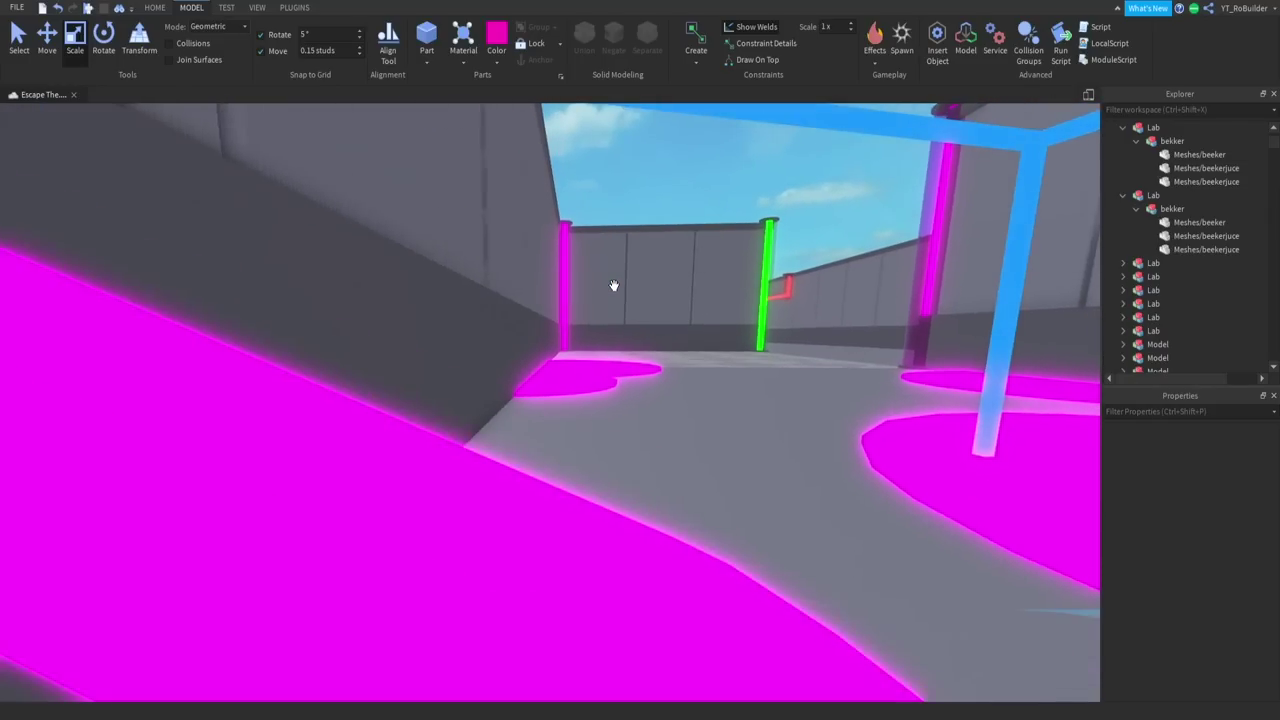
scroll(614, 286, down, 5)
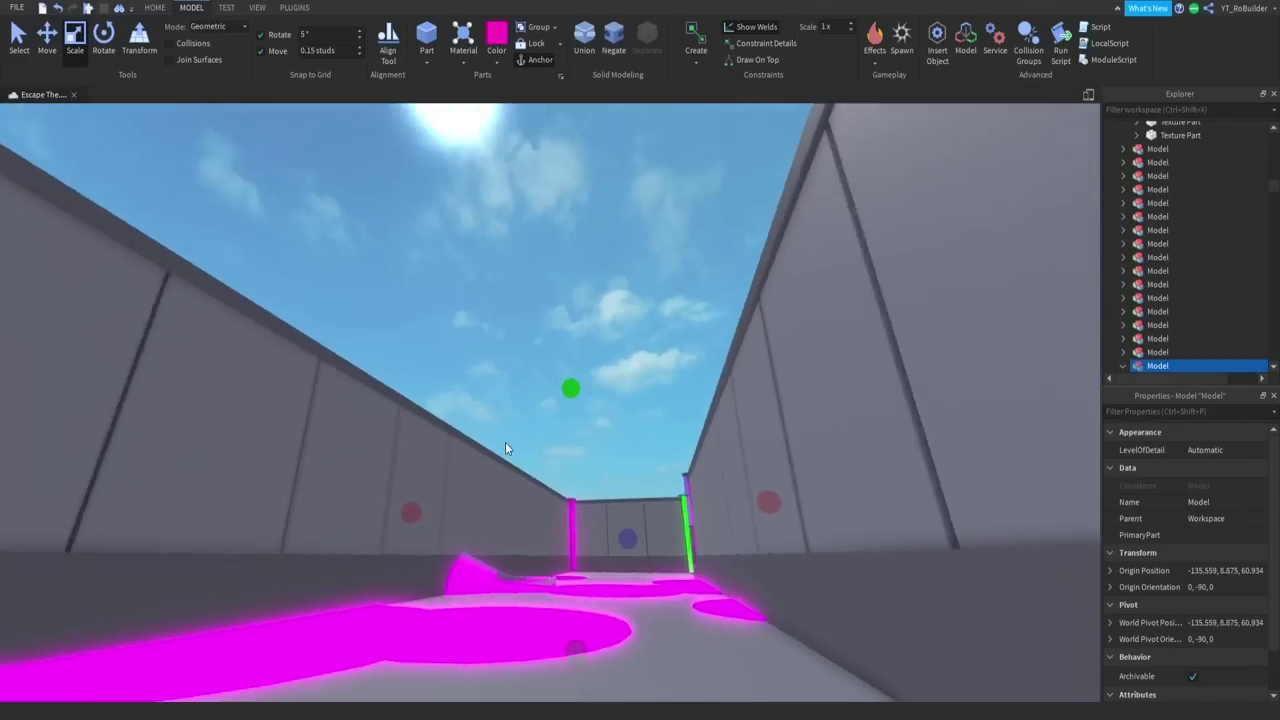
click(505, 442)
right_drag(505, 442, 505, 442)
right_drag(506, 442, 507, 420)
Select all the built corridors and their decorations from above and anchor their parts.
scroll(507, 420, down, 10)
scroll(507, 420, down, 4)
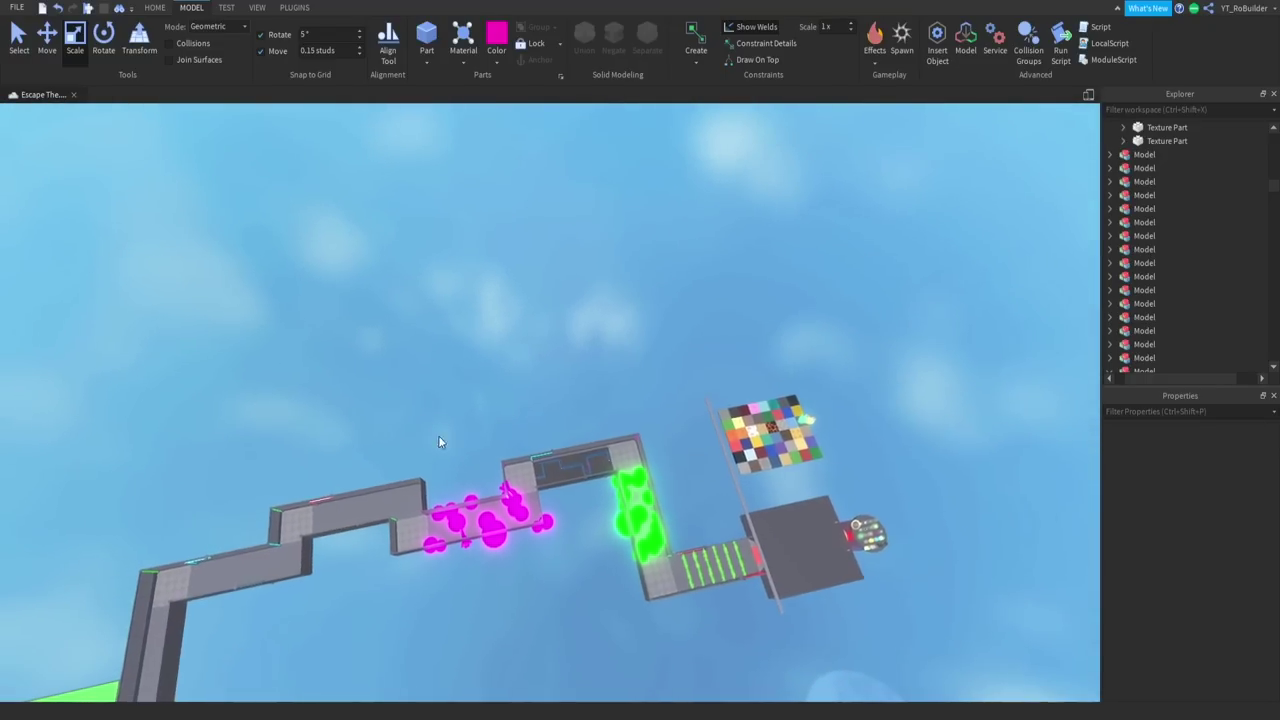
drag(361, 373, 728, 625)
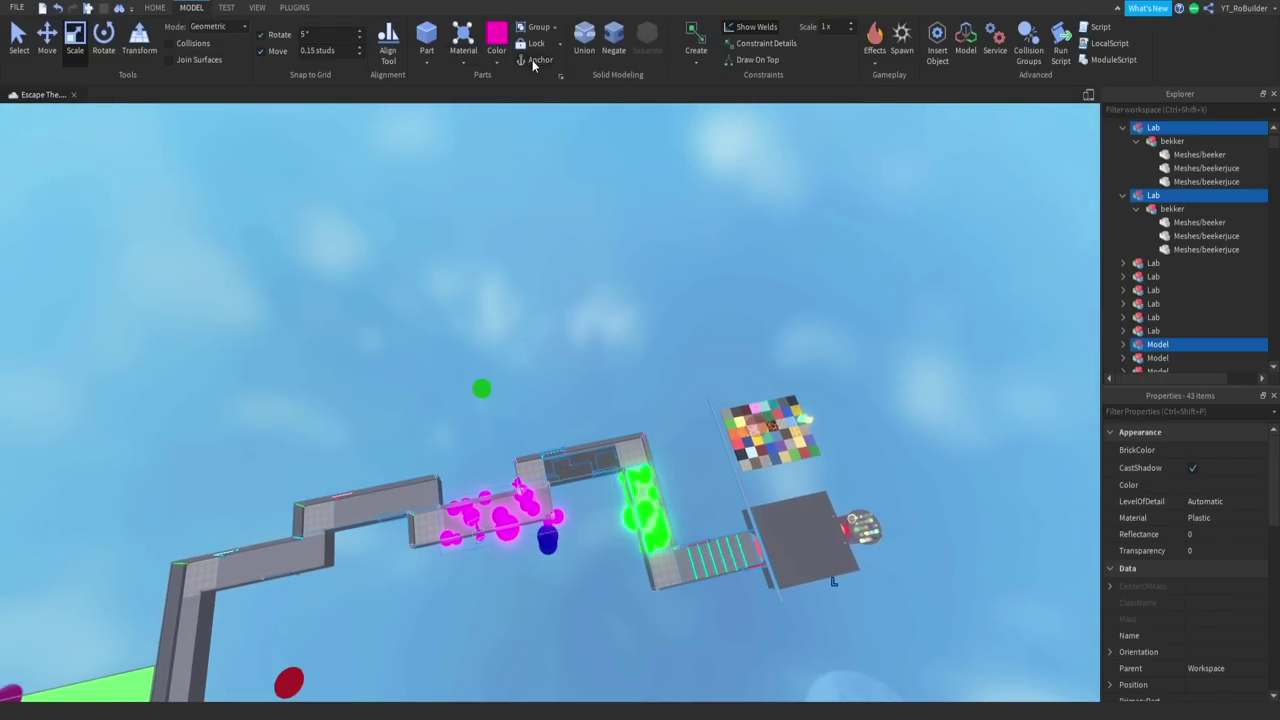
Start a play test and run the character out of the lobby and over the green laser bars.
click(89, 8)
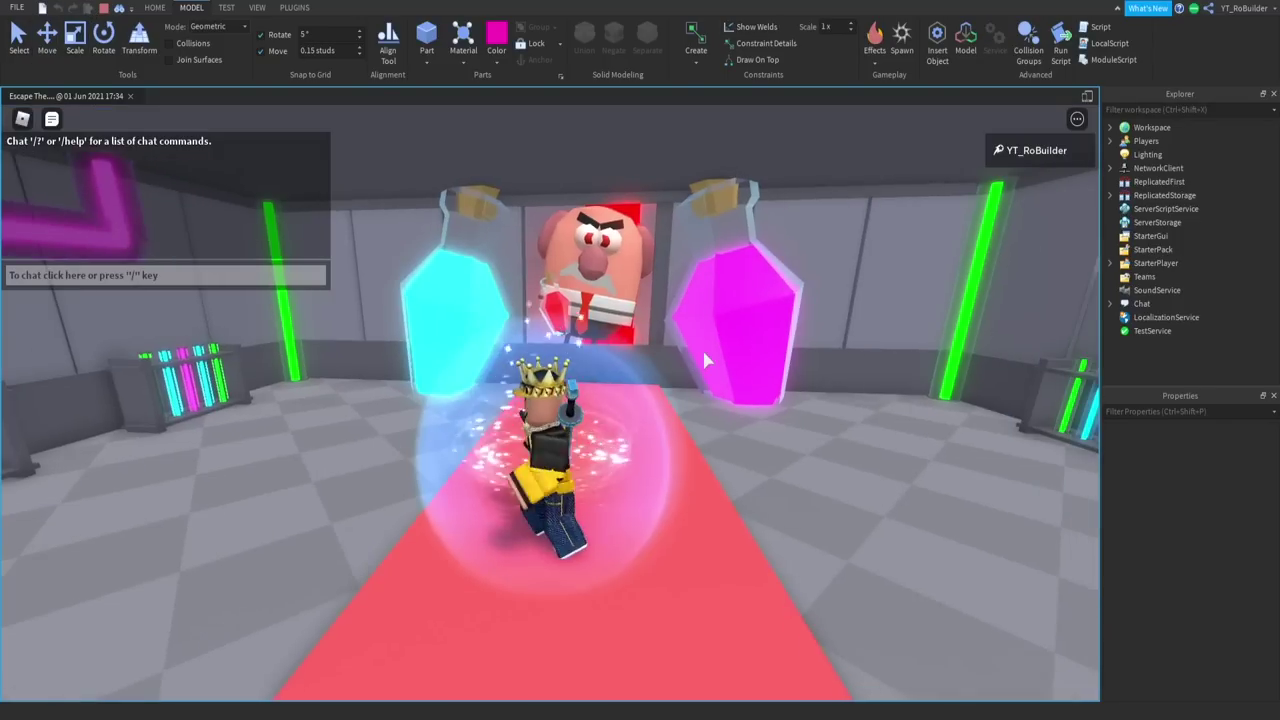
key(s)
key(w)
right_drag(697, 347, 668, 302)
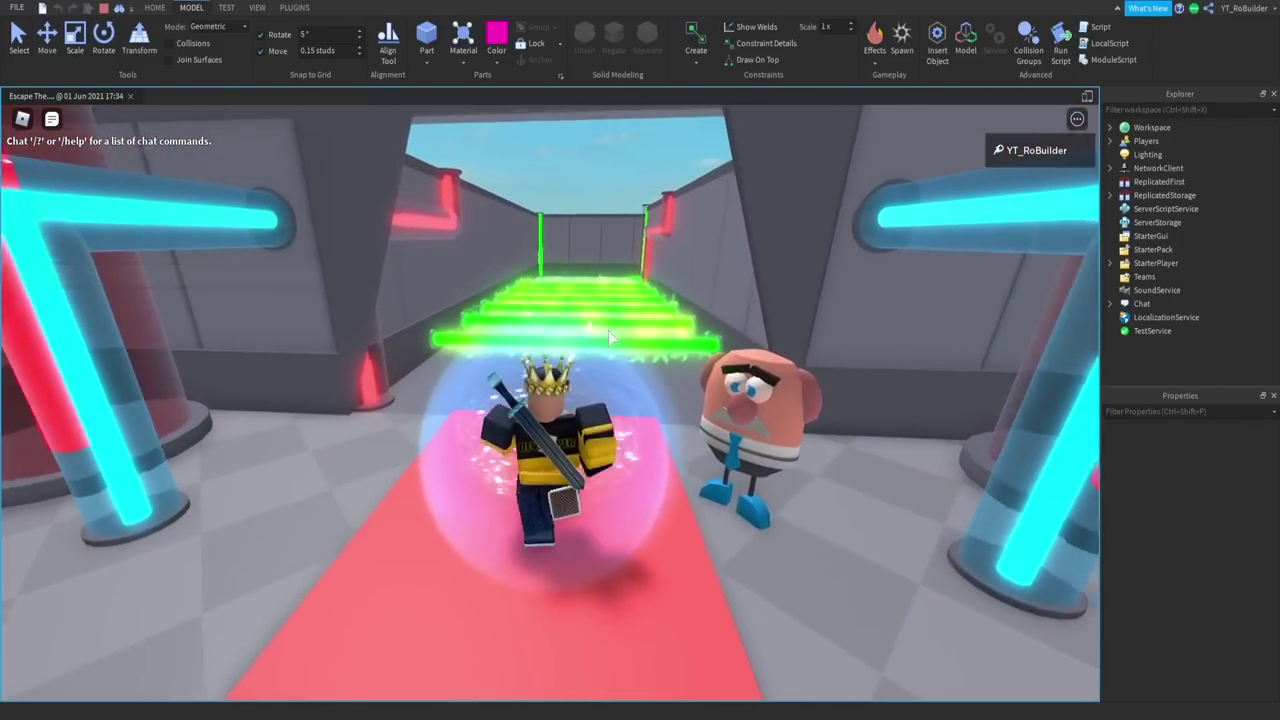
right_drag(608, 330, 602, 337)
key(space)
key(w)
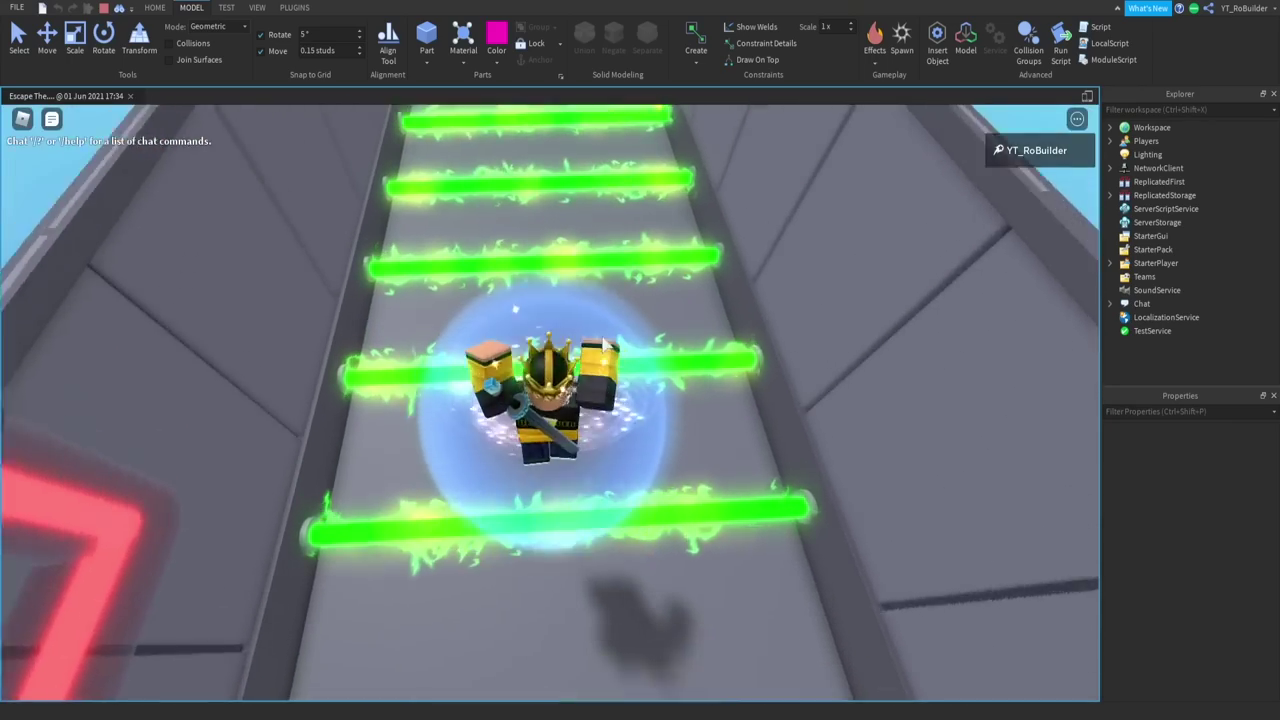
key(w)
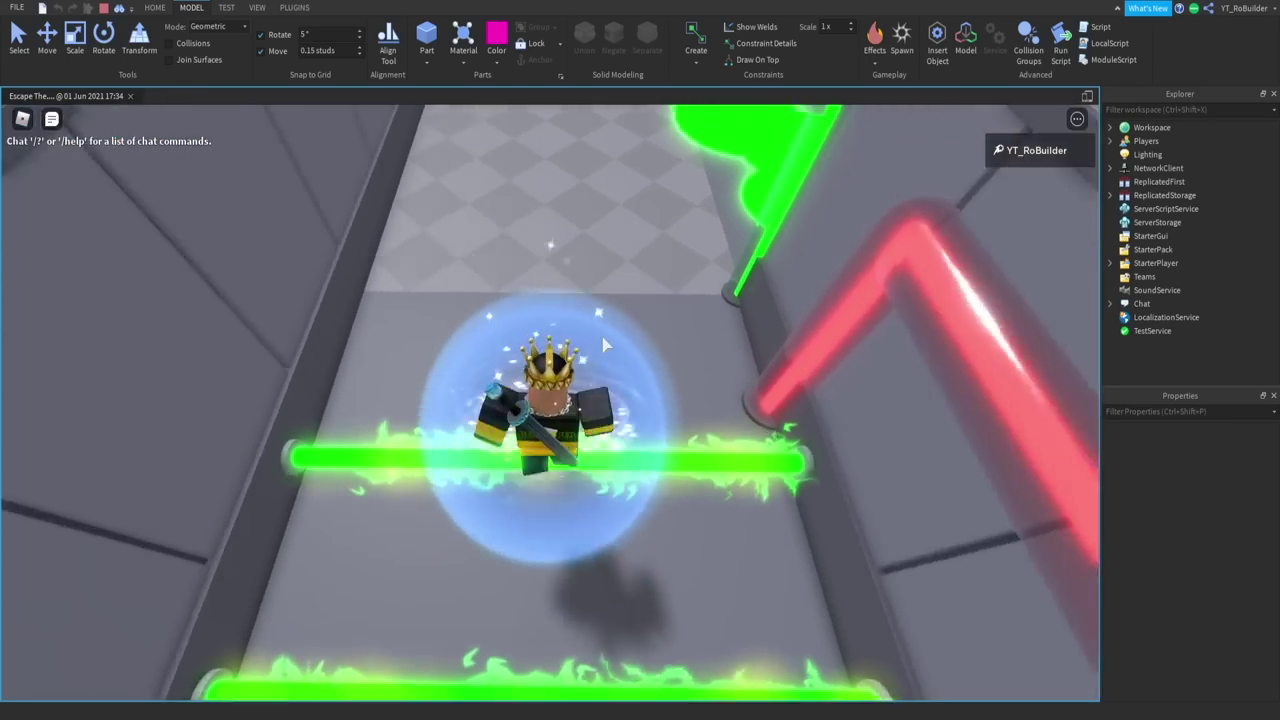
key(w)
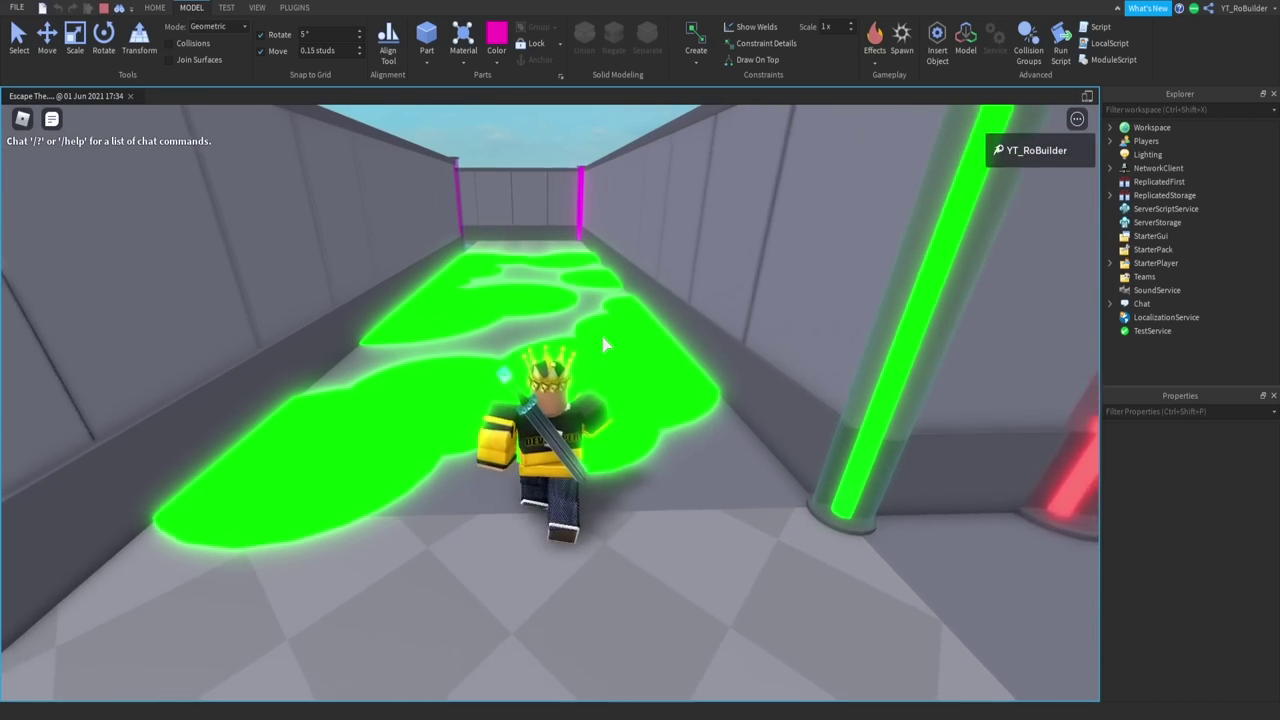
Test the green toxic puddle corridor by jumping the character across it.
key(w)
key(a)
key(space)
key(d)
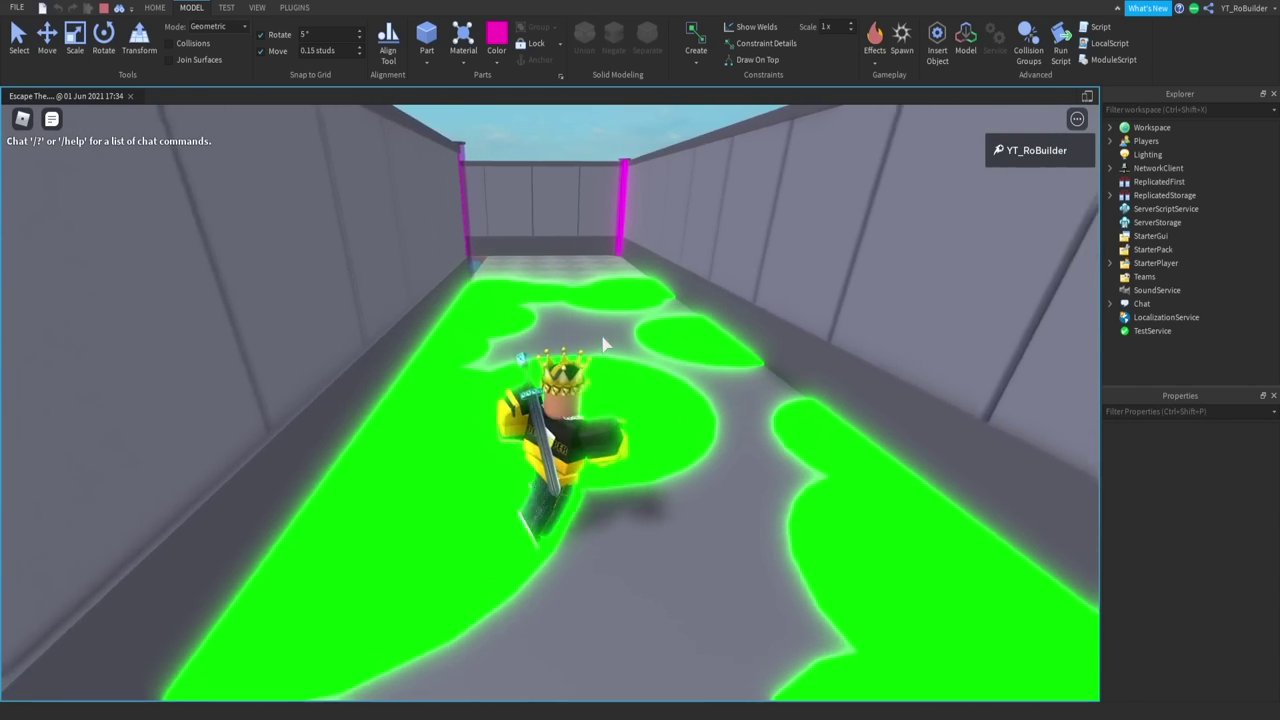
key(w)
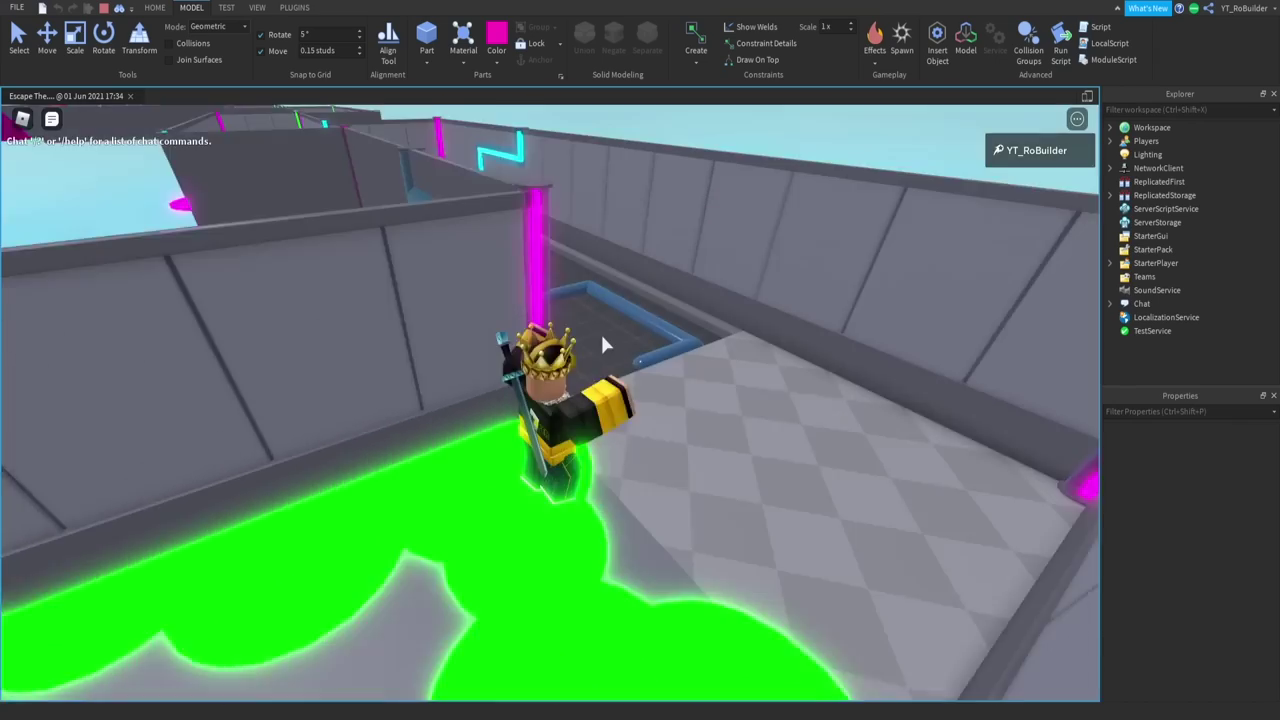
Test the sunken floor by walking and jumping the character along the blue pipe to the checkered platform.
key(w)
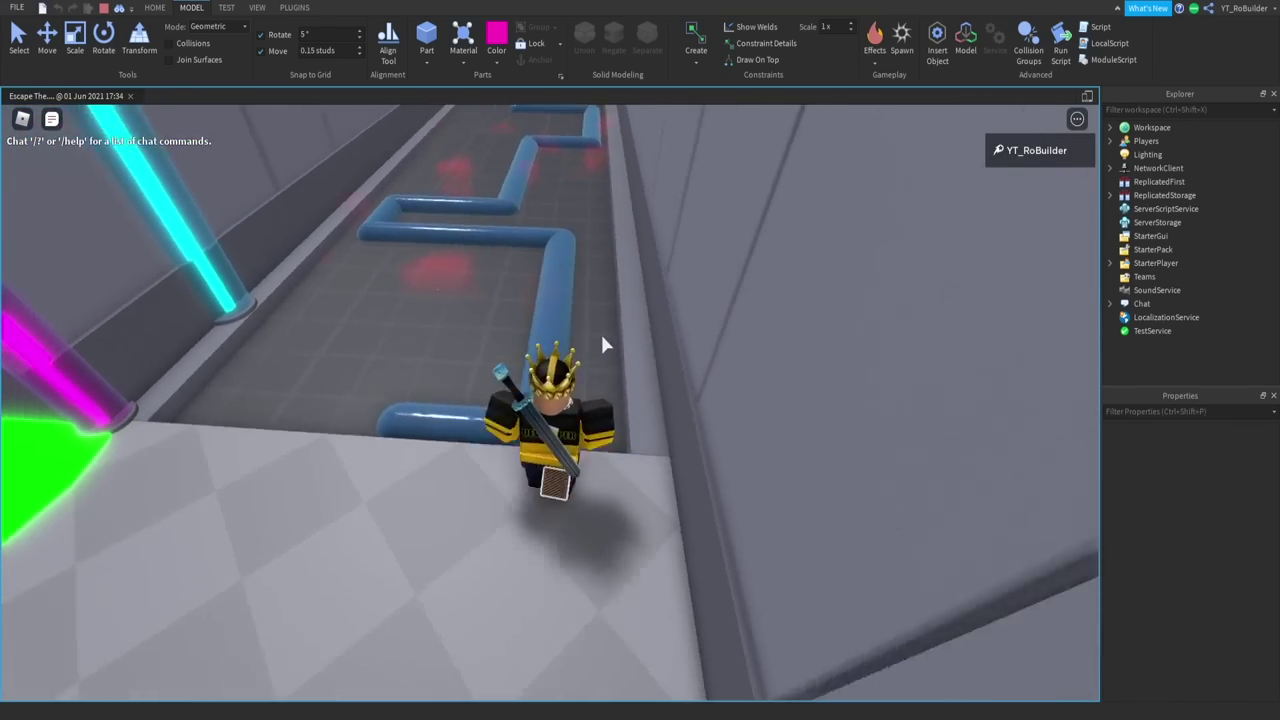
key(w)
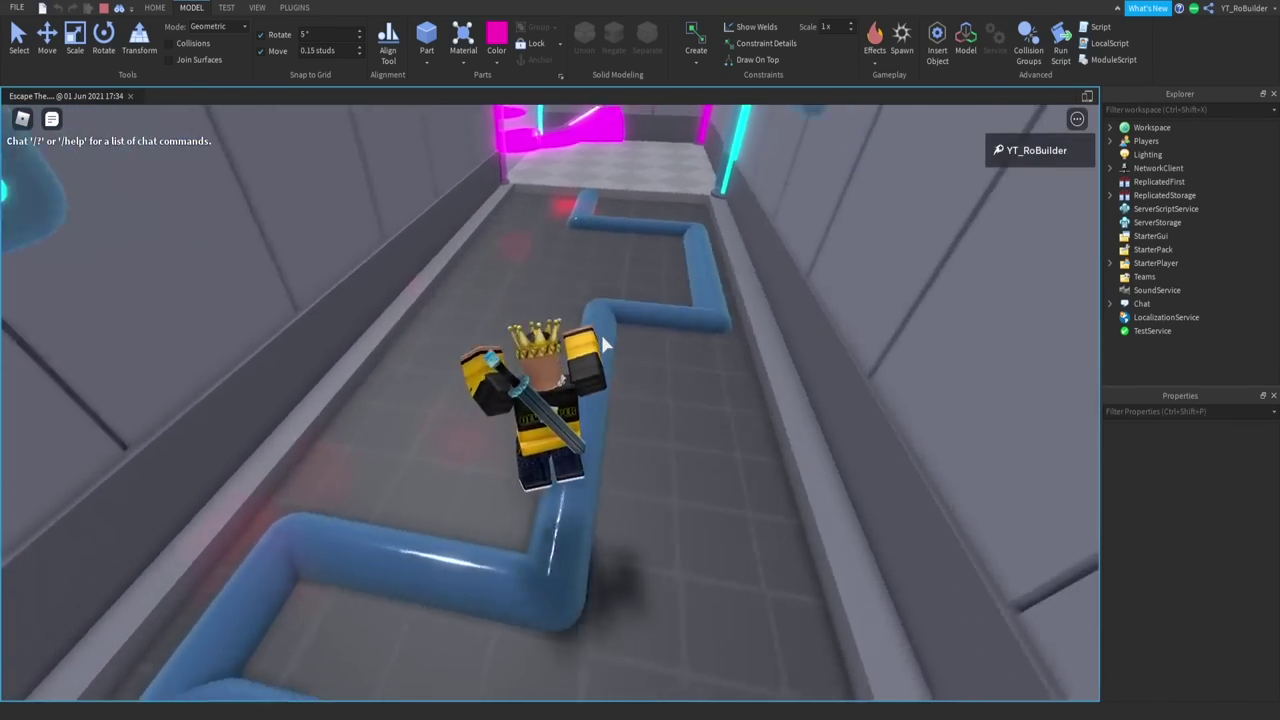
key(w)
key(space)
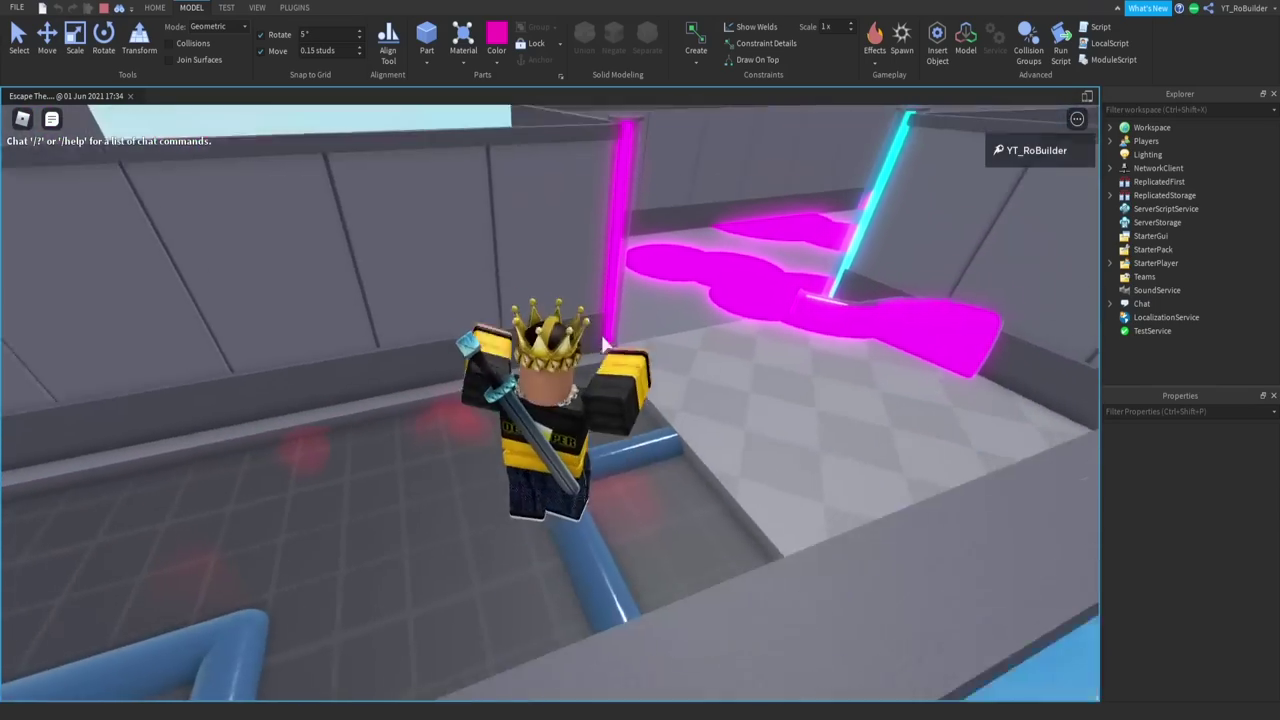
key(w)
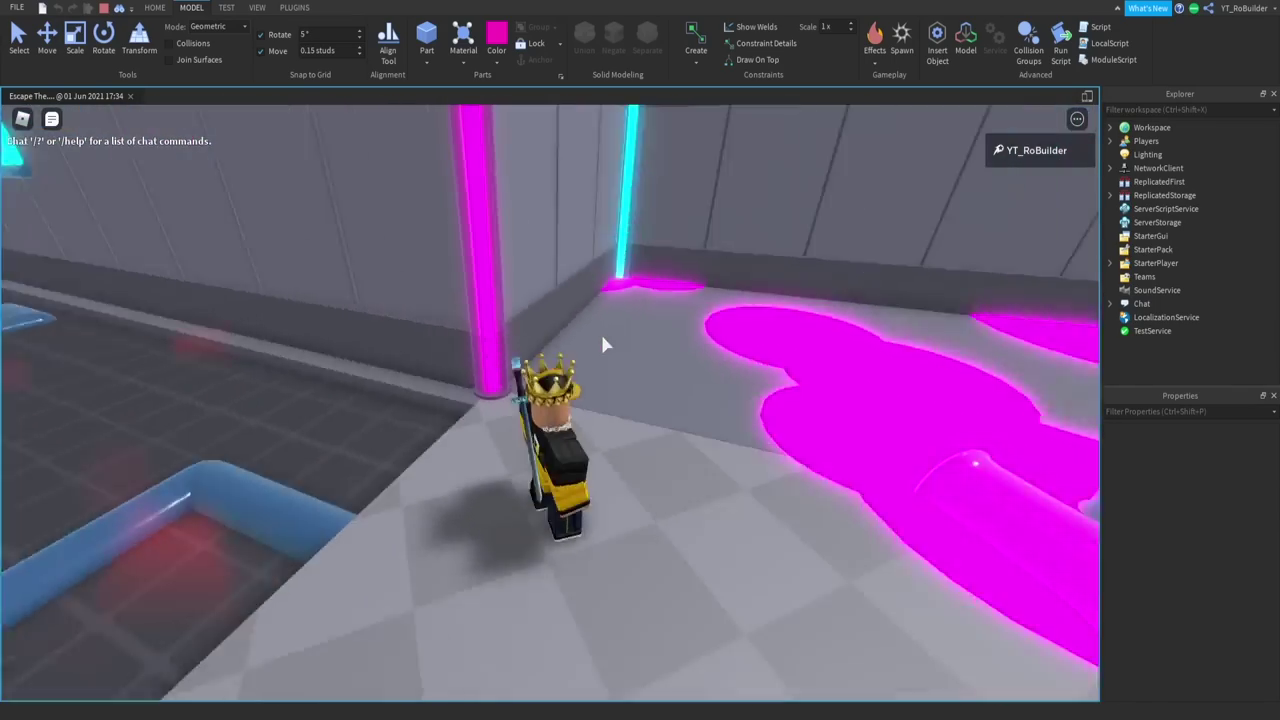
Test the pink spill corridor by walking the character between the puddles and past the tipped beakers, and end the play test.
key(w)
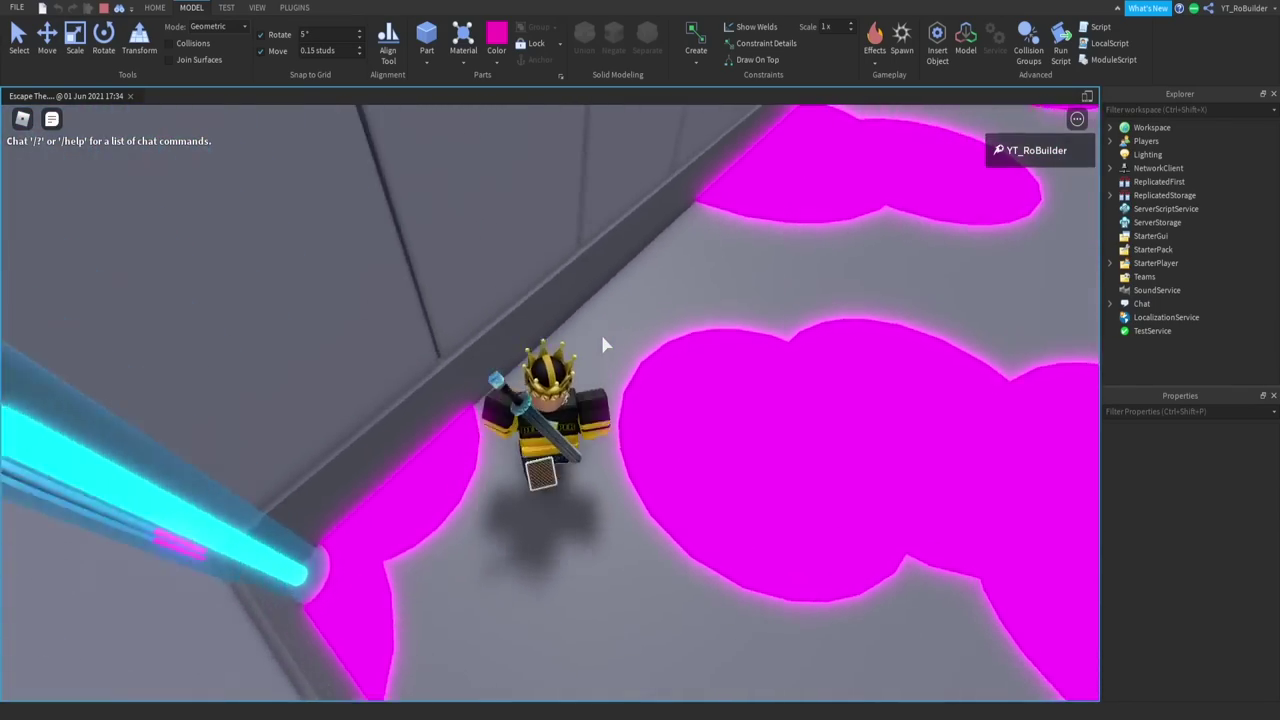
key(w)
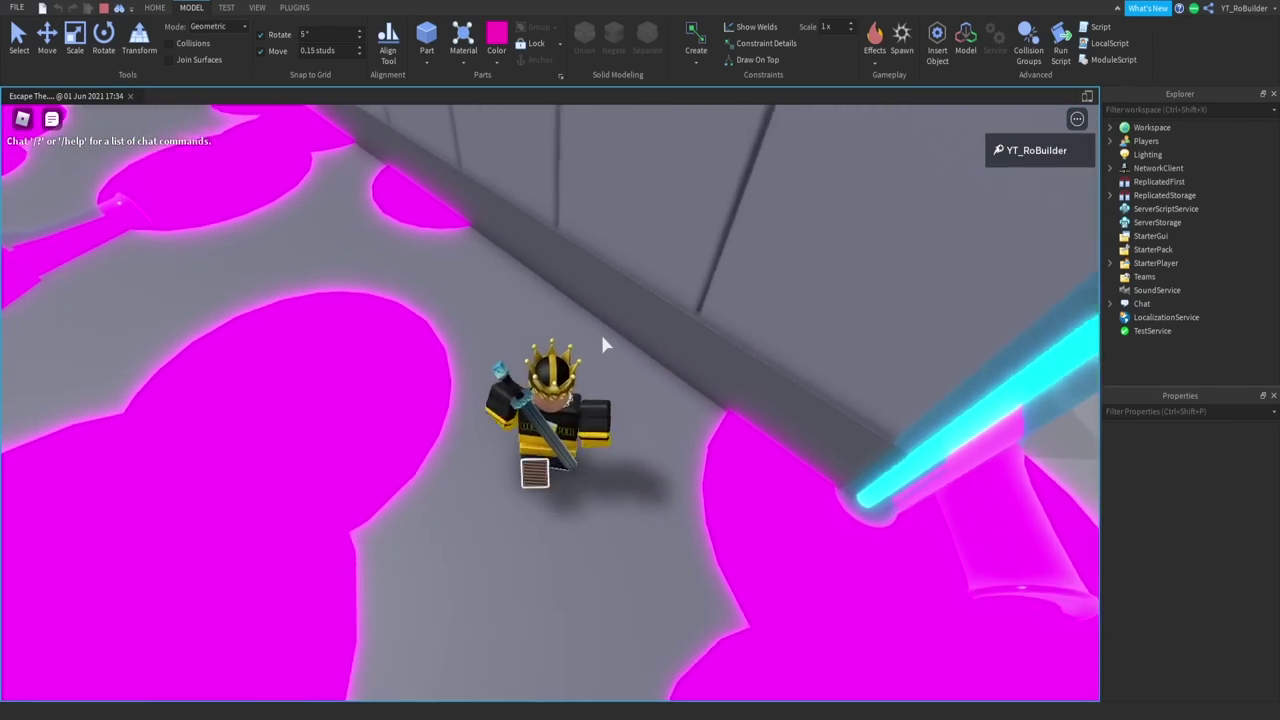
key(w)
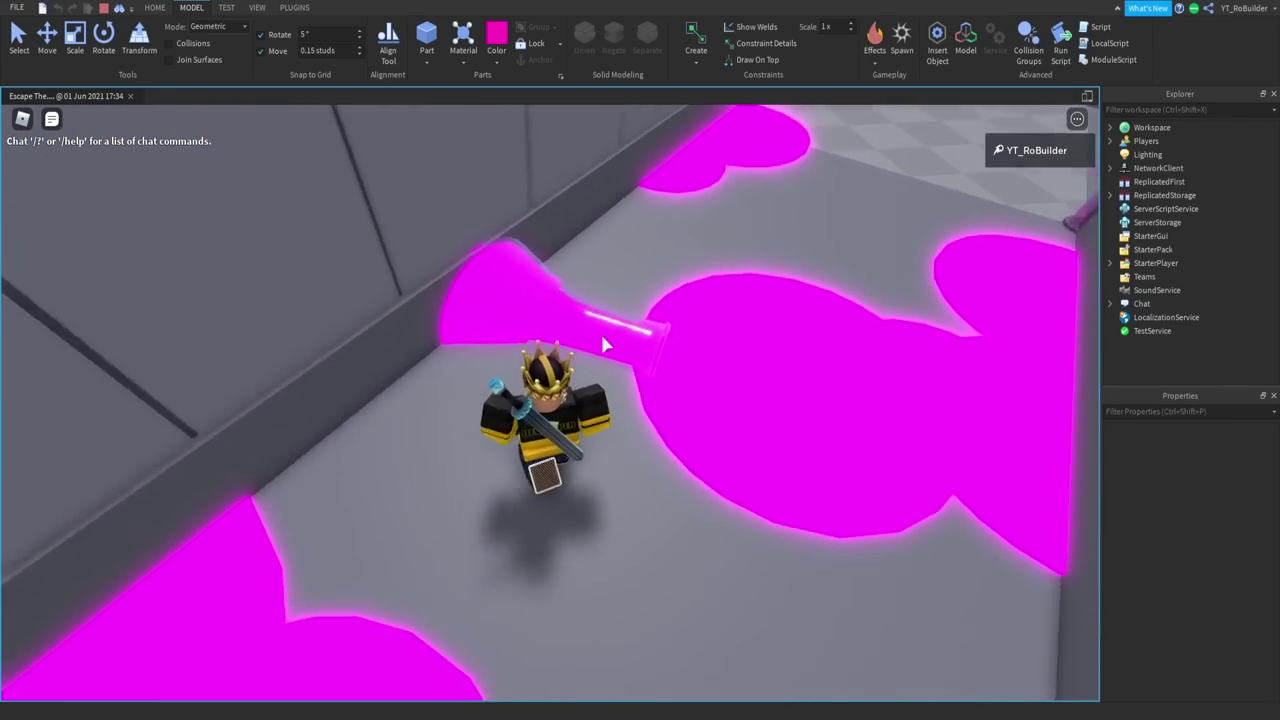
key(space)
key(w)
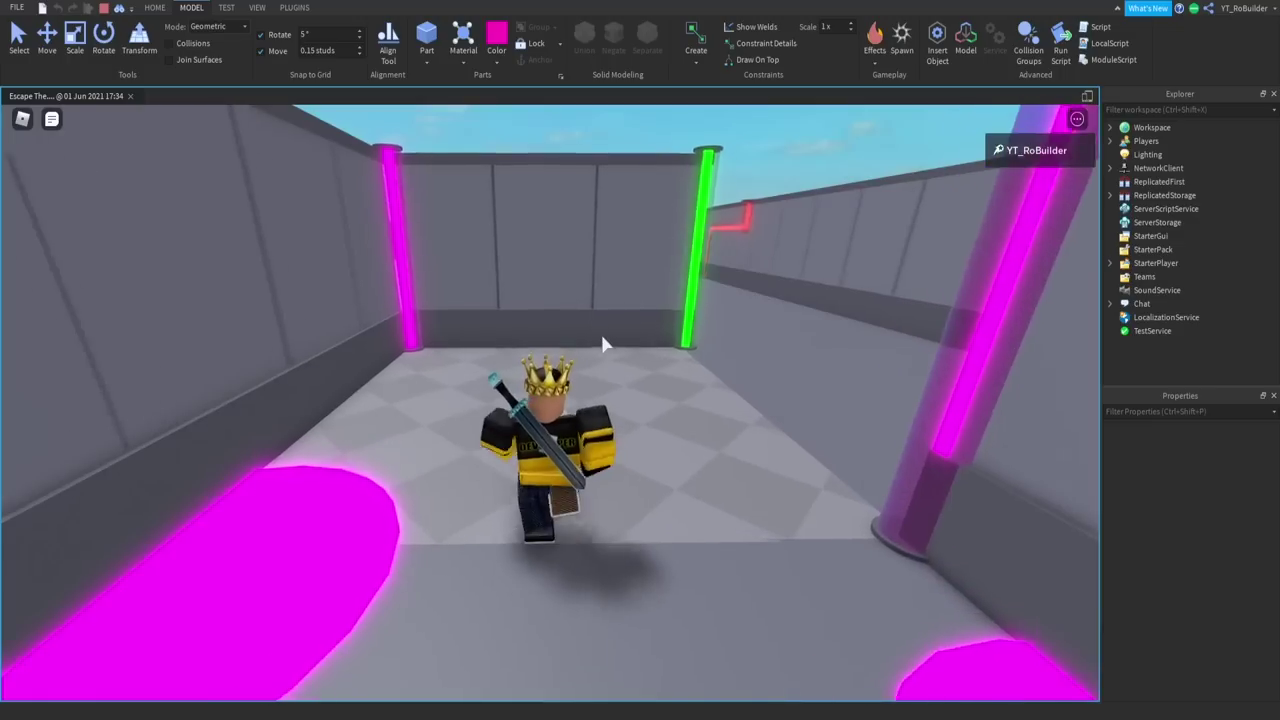
scroll(602, 344, down, 5)
key(w)
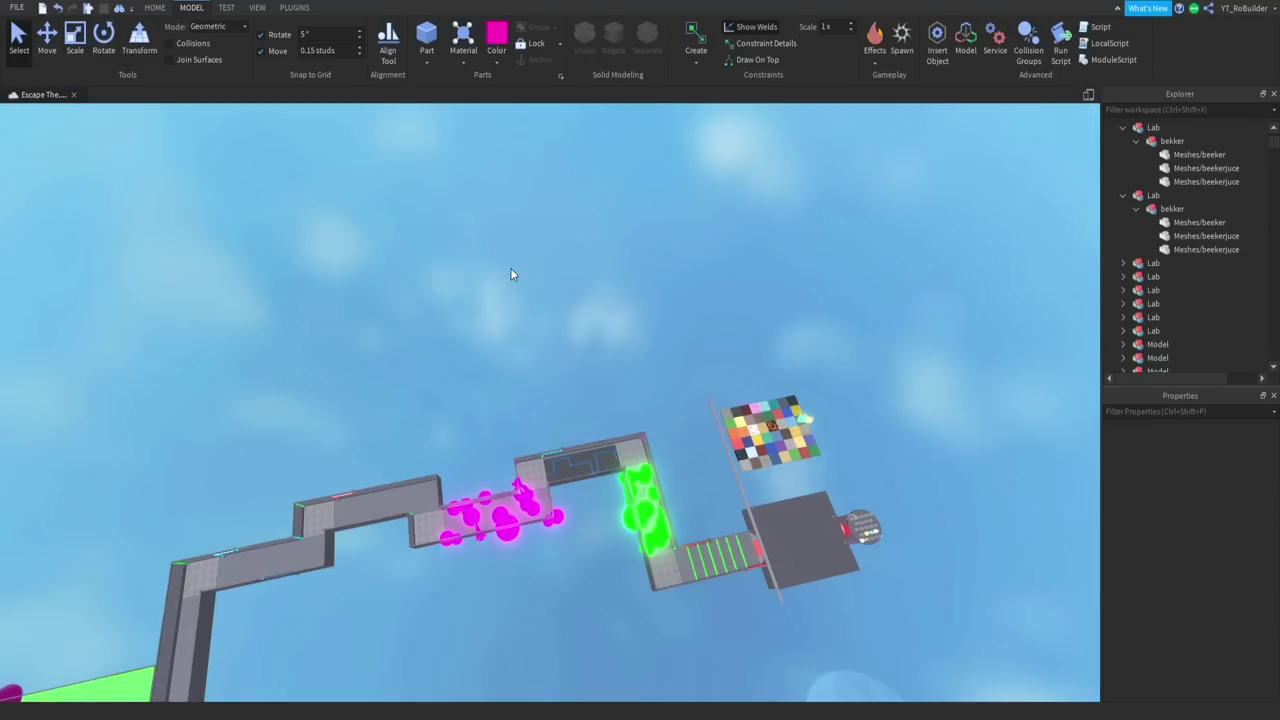
Review the finished corridors from above and up close, from the green puddles to the pink beaker spills.
right_drag(669, 419, 669, 419)
scroll(669, 419, up, 3)
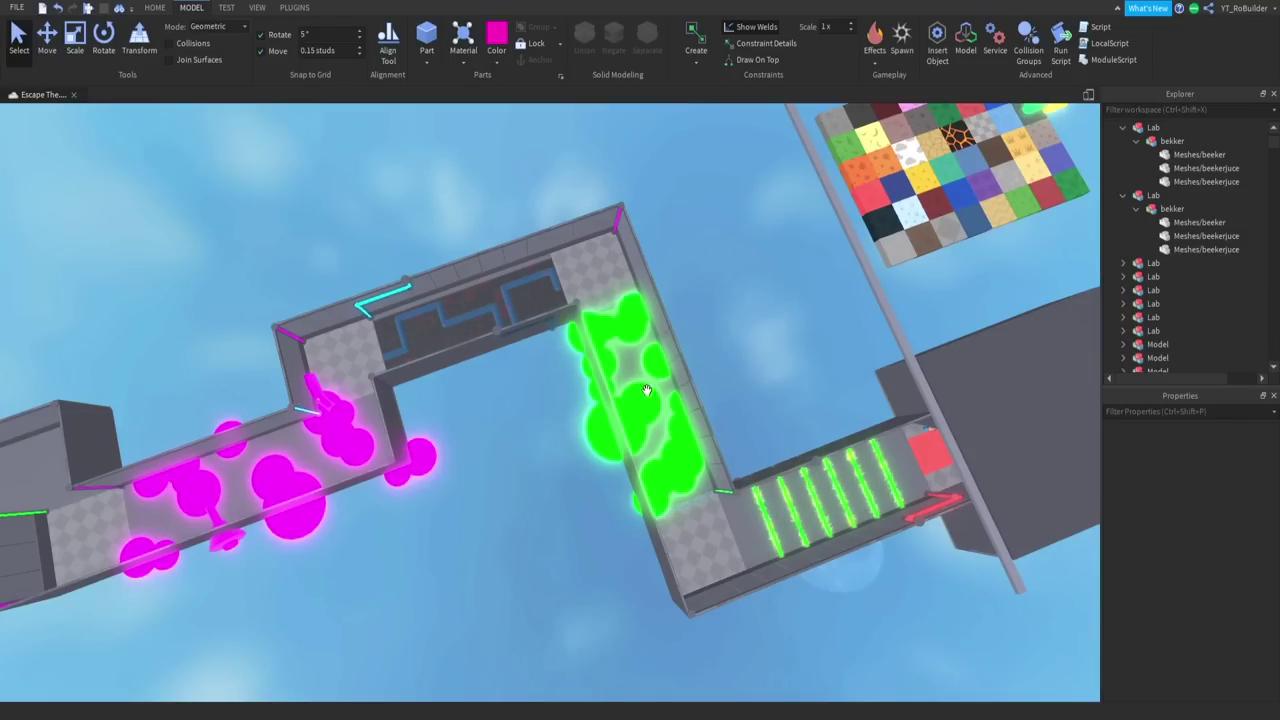
right_drag(651, 436, 651, 437)
scroll(651, 437, up, 8)
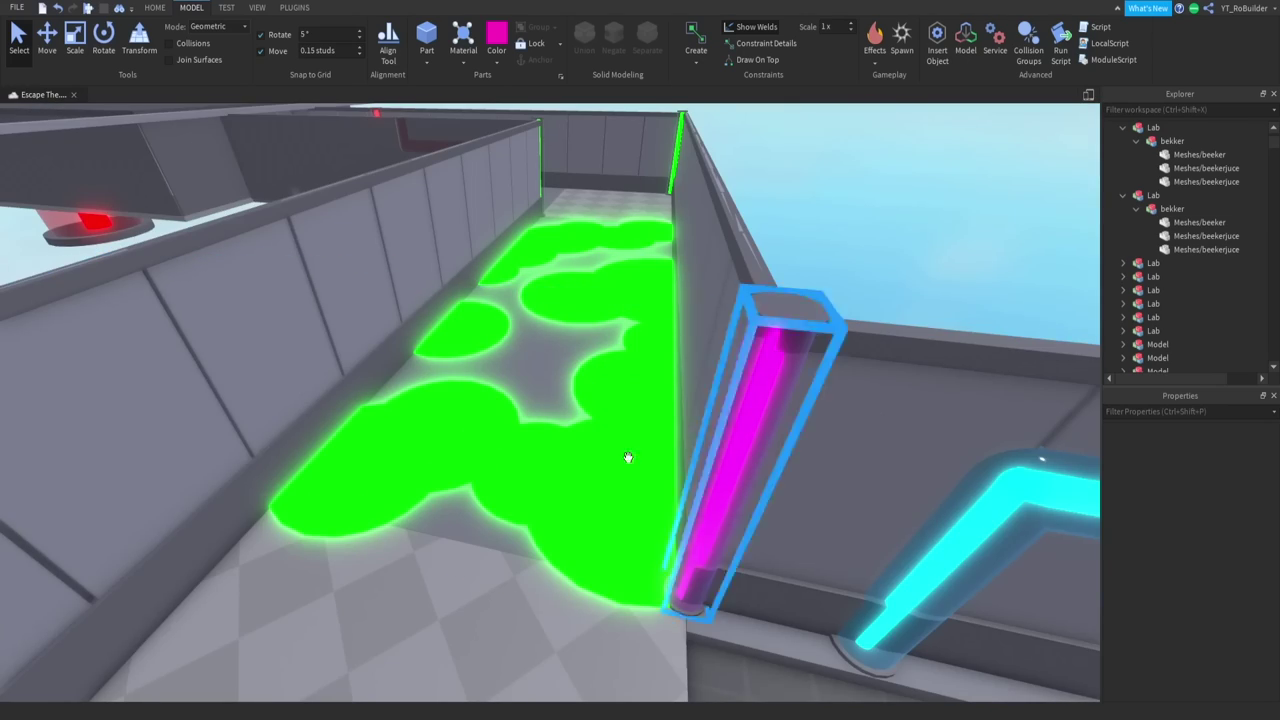
right_drag(570, 423, 570, 423)
scroll(570, 423, down, 5)
scroll(570, 423, up, 5)
scroll(570, 423, up, 10)
scroll(570, 423, down, 5)
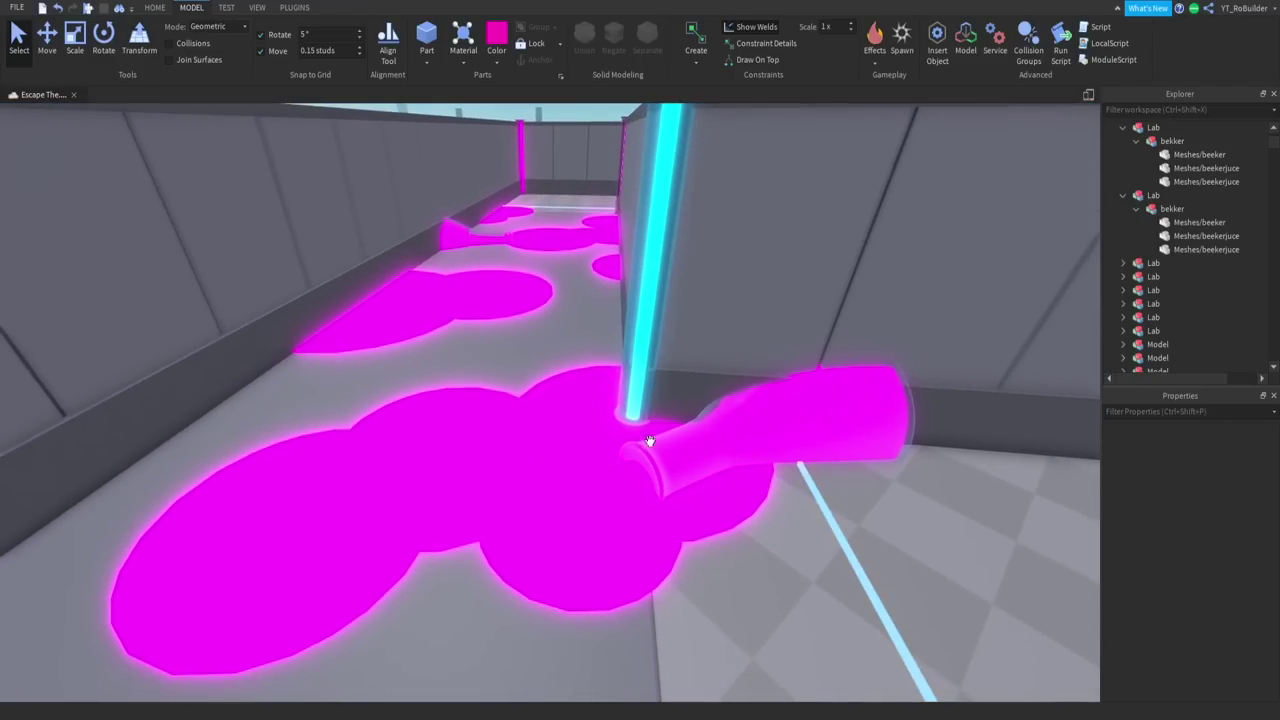
right_drag(652, 443, 681, 458)
key(w)
key(s)
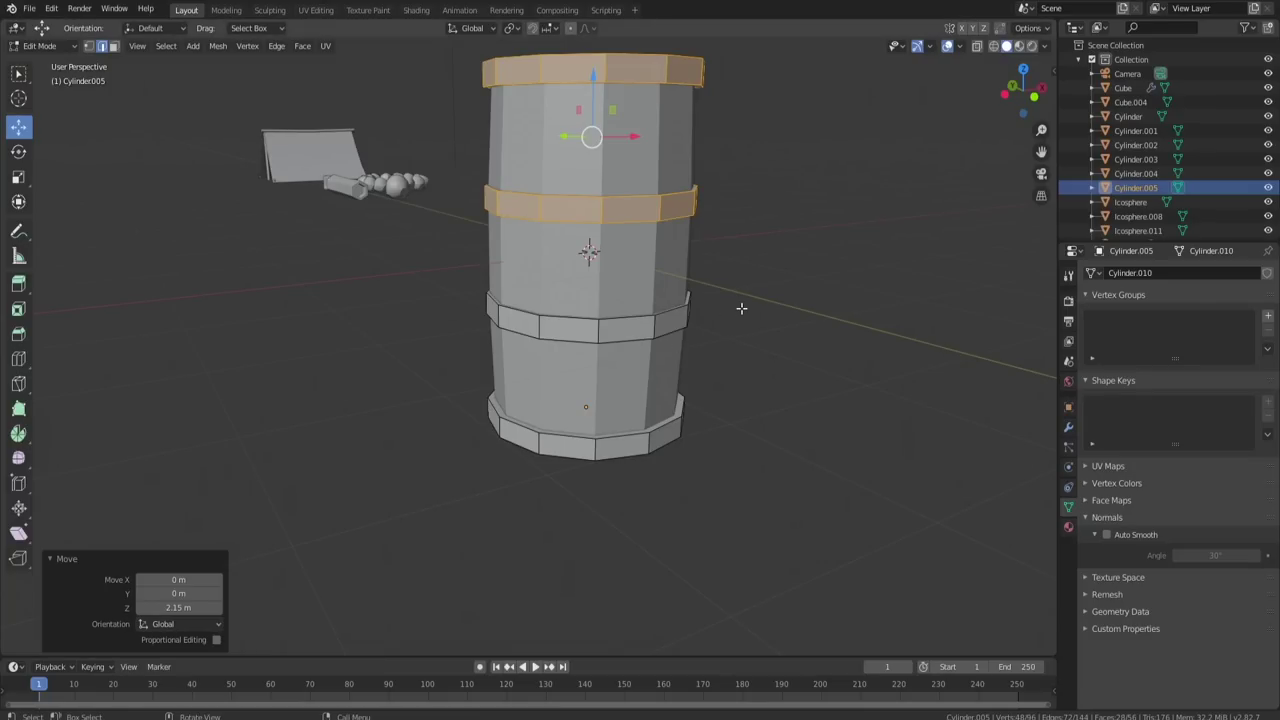
Switch to Blender and change from editing the barrel's rings to editing its body mesh, Cylinder.004.
middle_drag(741, 308, 650, 368)
scroll(572, 408, up, 2)
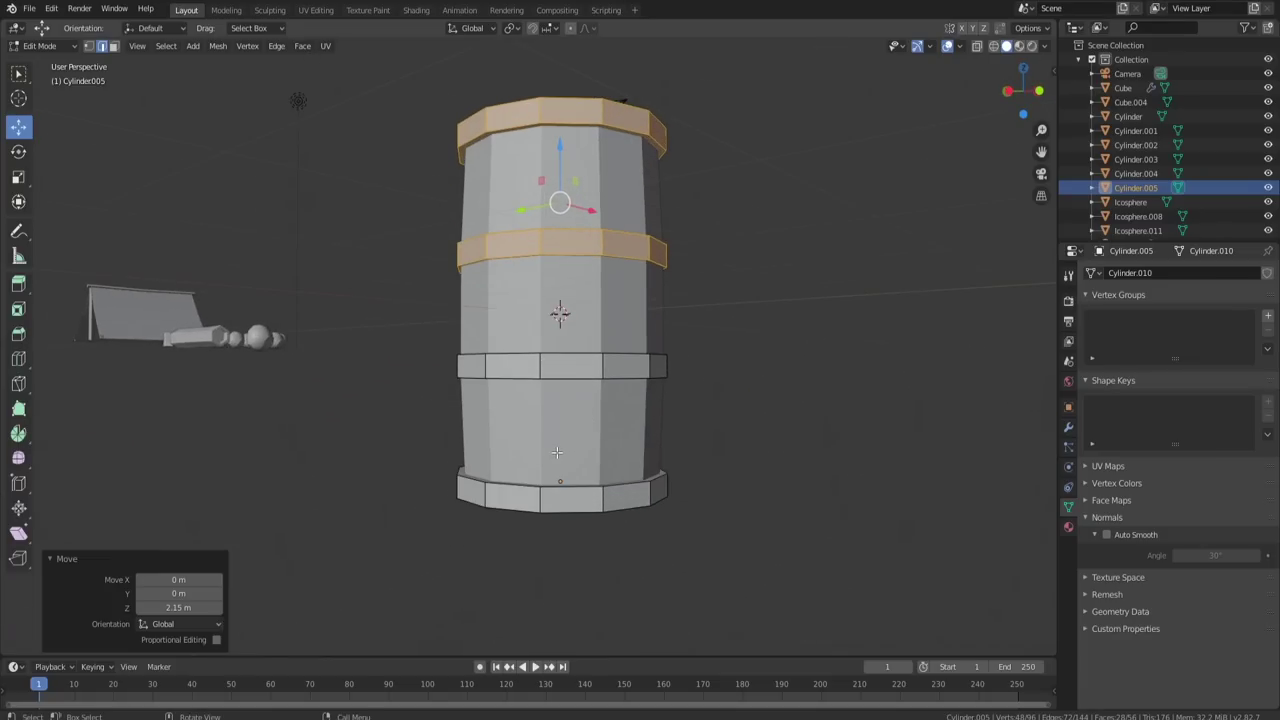
key(Tab)
key(Tab)
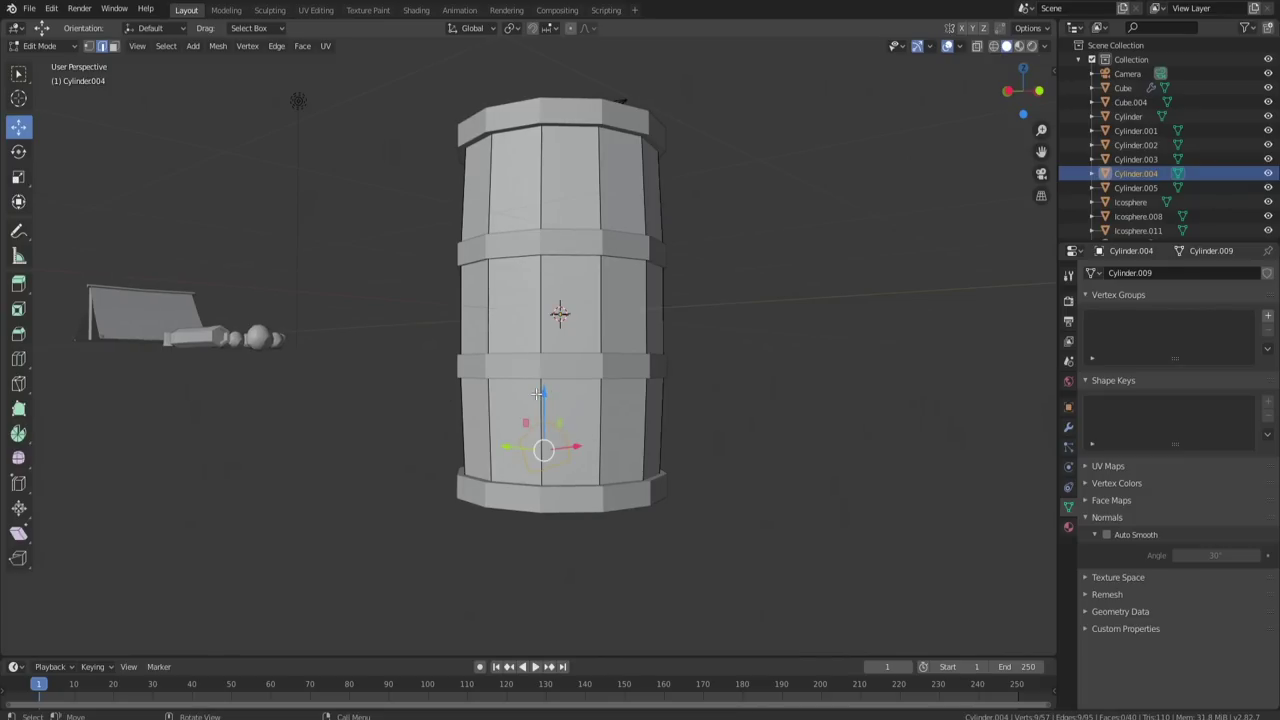
Extrude the faces of the hole outline near the barrel's base inward by about 0.15 m.
middle_drag(569, 432, 655, 485)
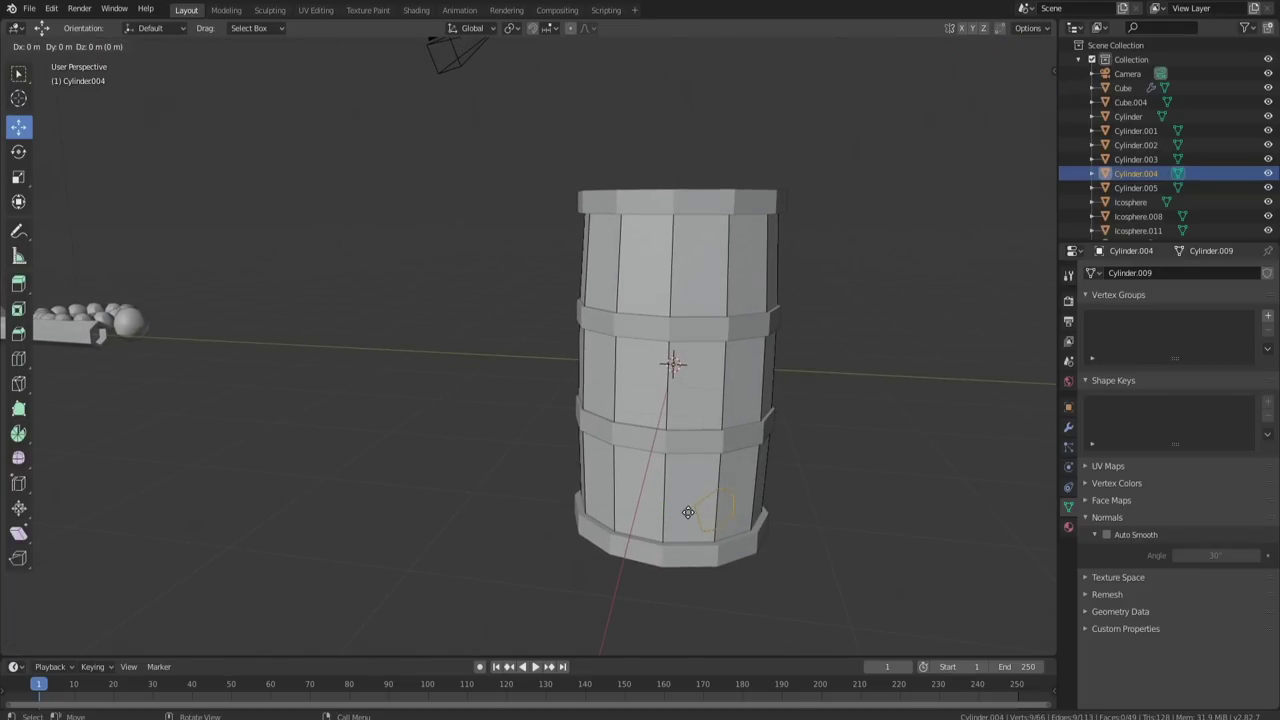
right_click(689, 513)
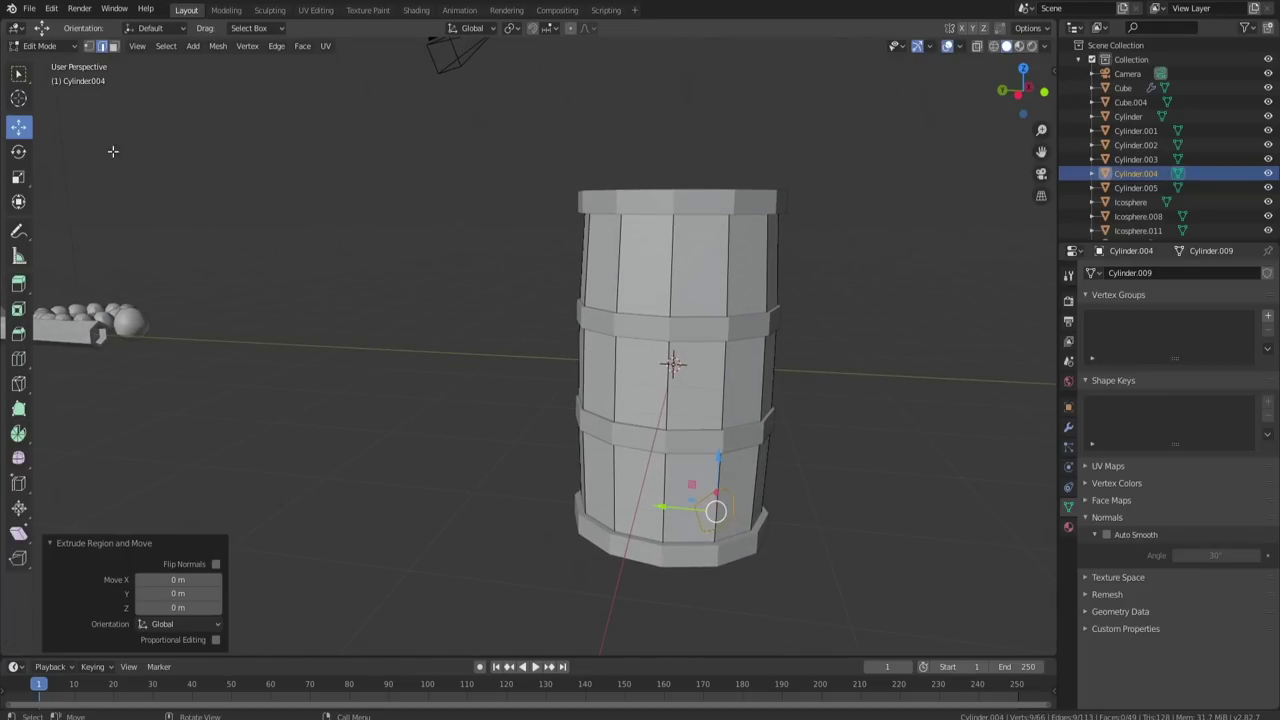
click(113, 46)
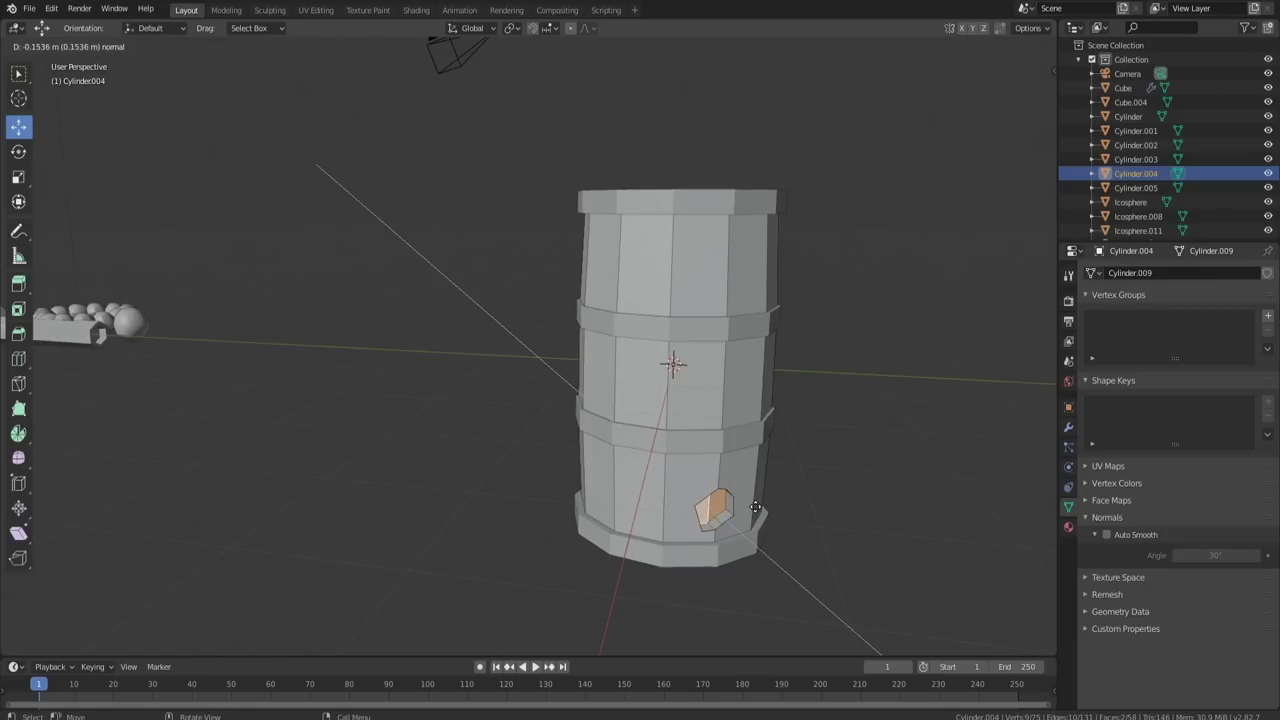
click(755, 507)
Separate the lower inner faces of the barrel's hole into their own object.
middle_drag(856, 528, 716, 534)
click(904, 554)
scroll(858, 566, up, 3)
middle_drag(358, 478, 413, 512)
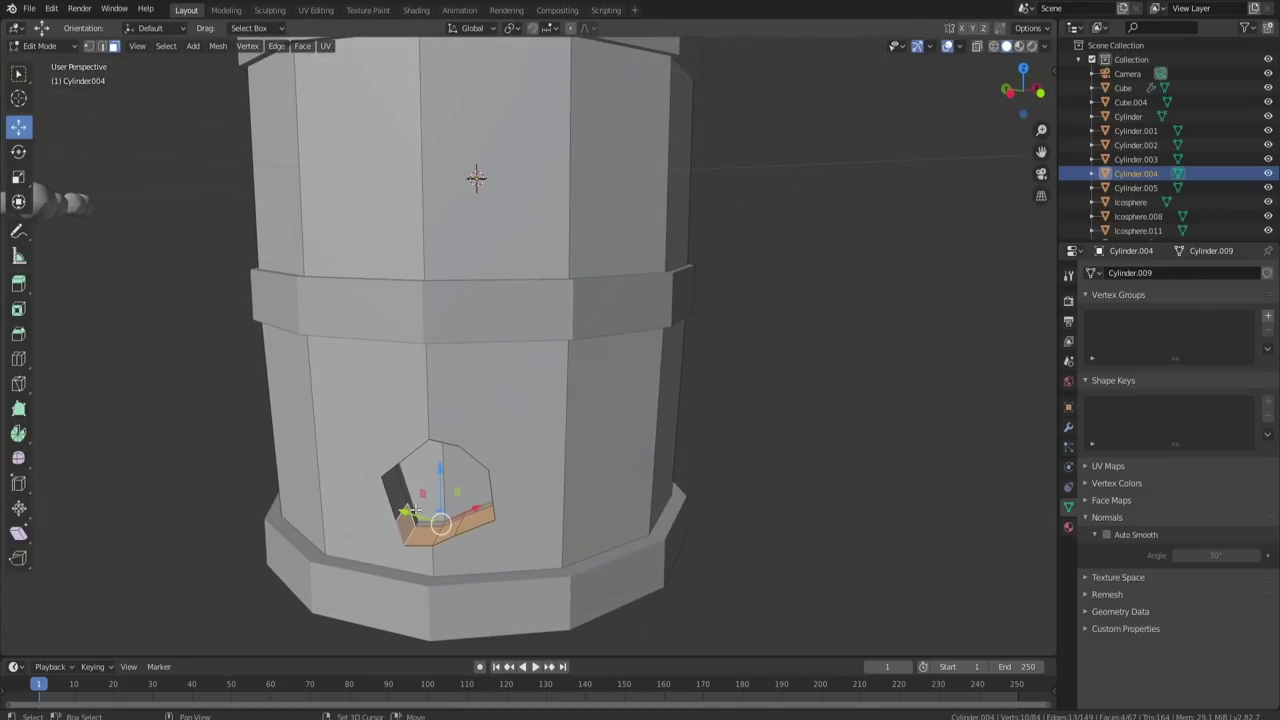
click(520, 507)
middle_drag(520, 507, 542, 513)
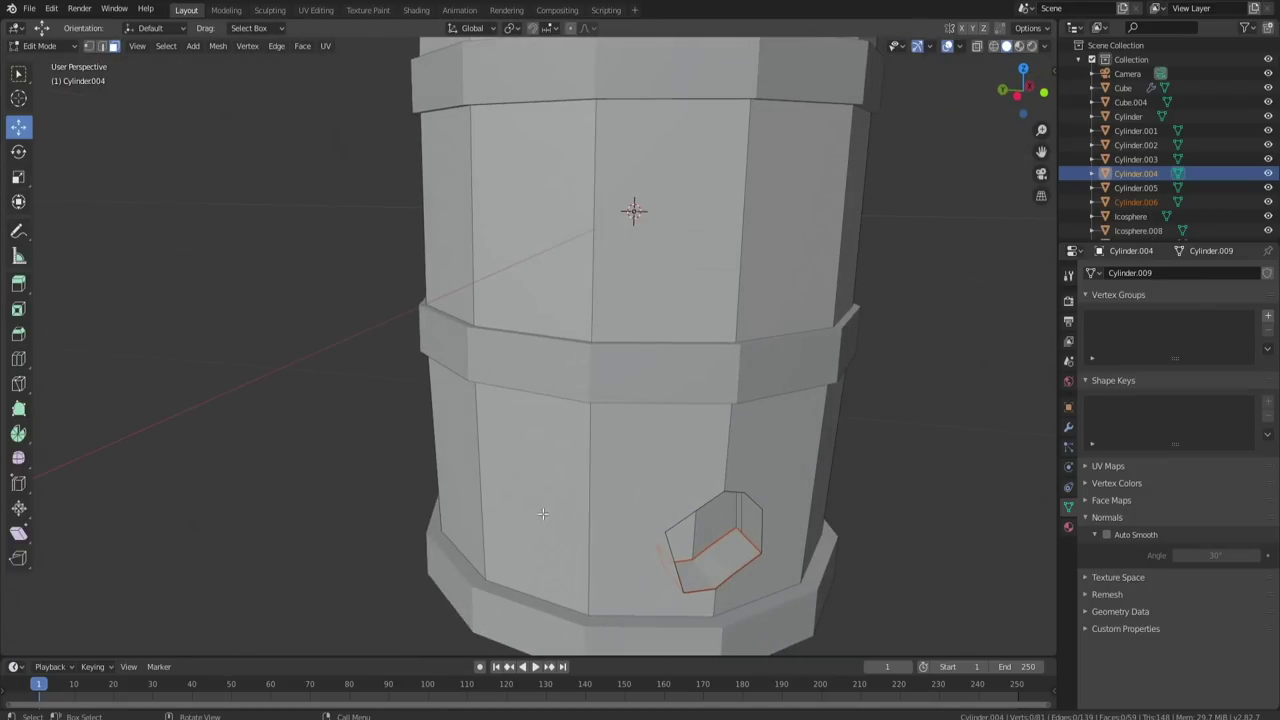
scroll(731, 568, down, 2)
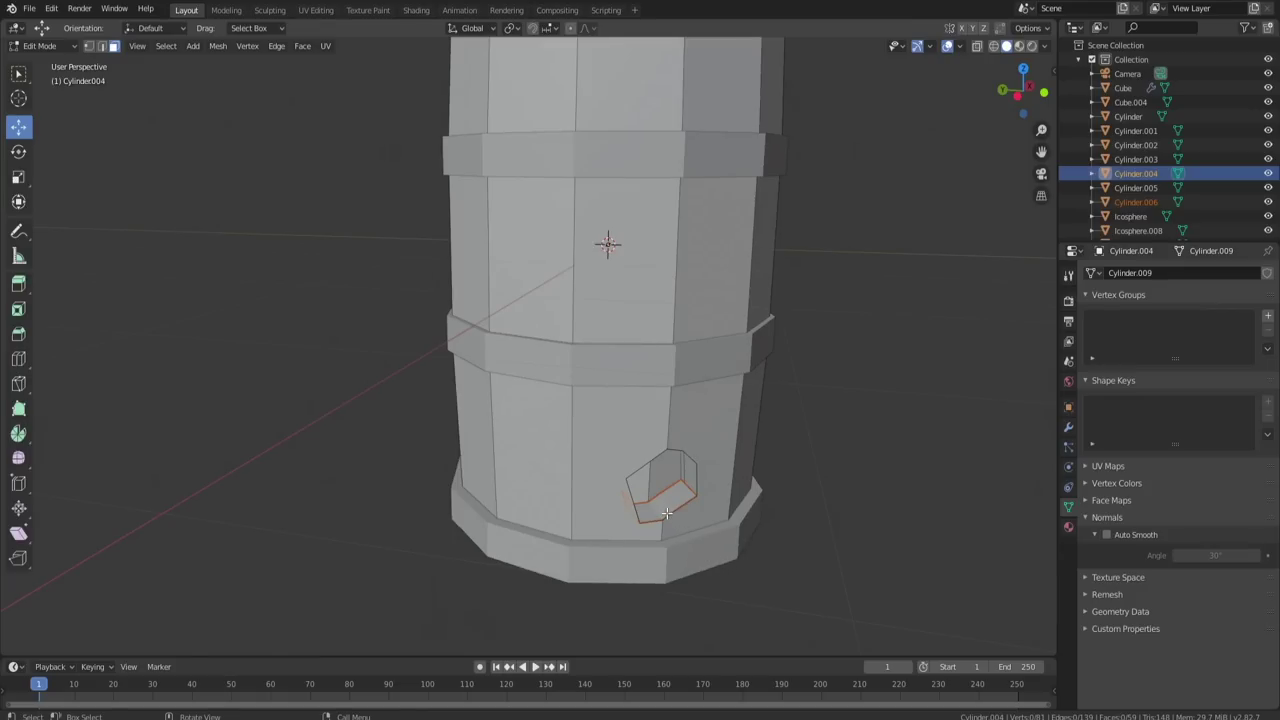
Extrude the separated faces out of the hole and down over the barrel's base ring to form a spill.
key(Tab)
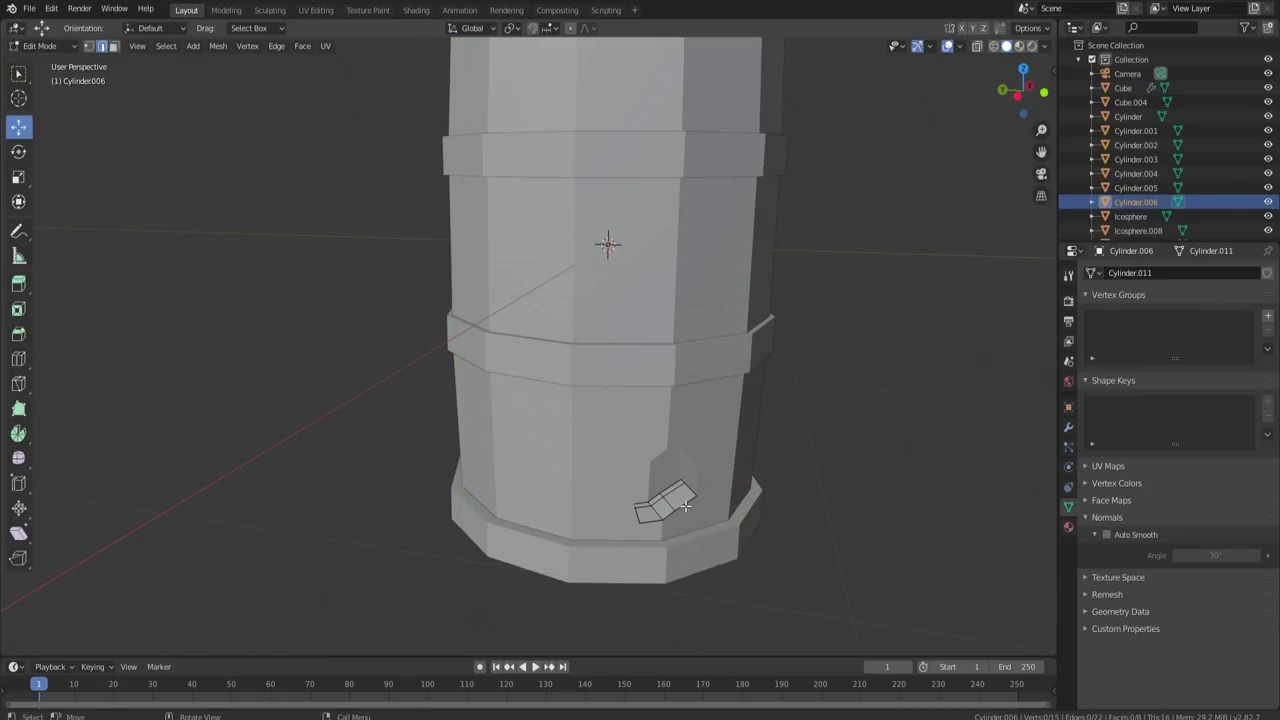
middle_drag(695, 542, 803, 519)
key(e)
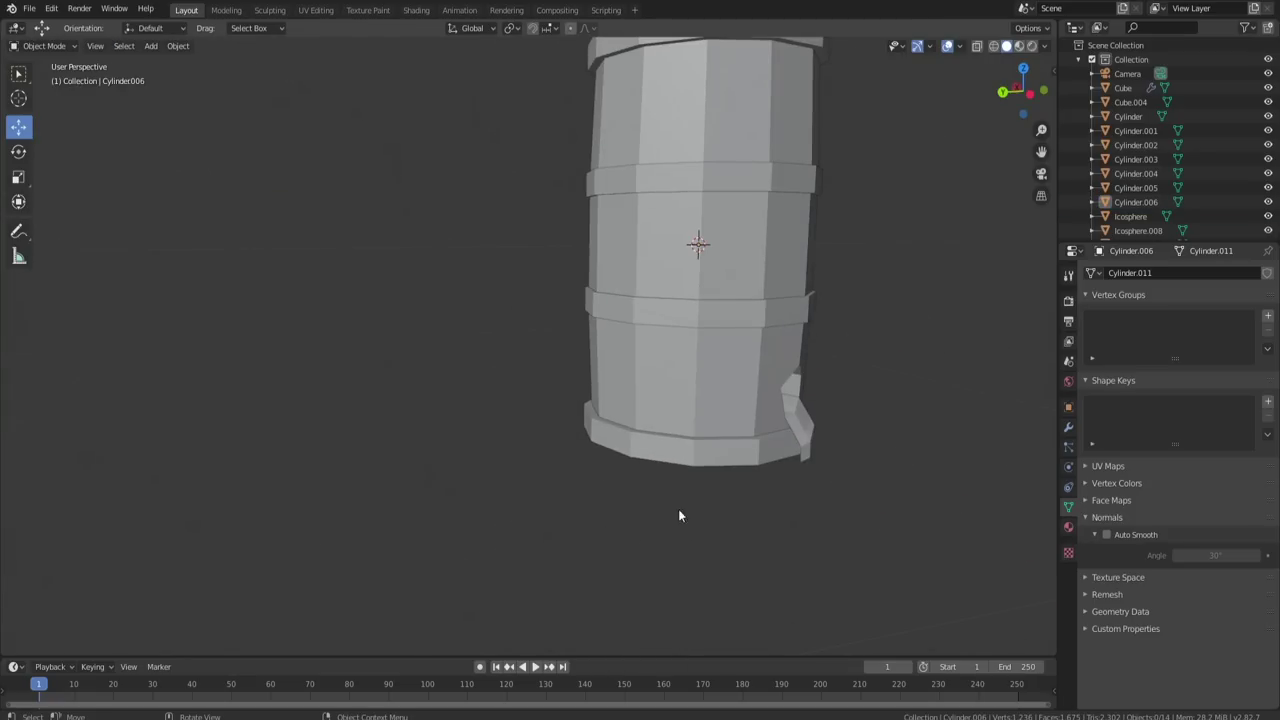
middle_drag(678, 509, 643, 485)
scroll(643, 485, down, 4)
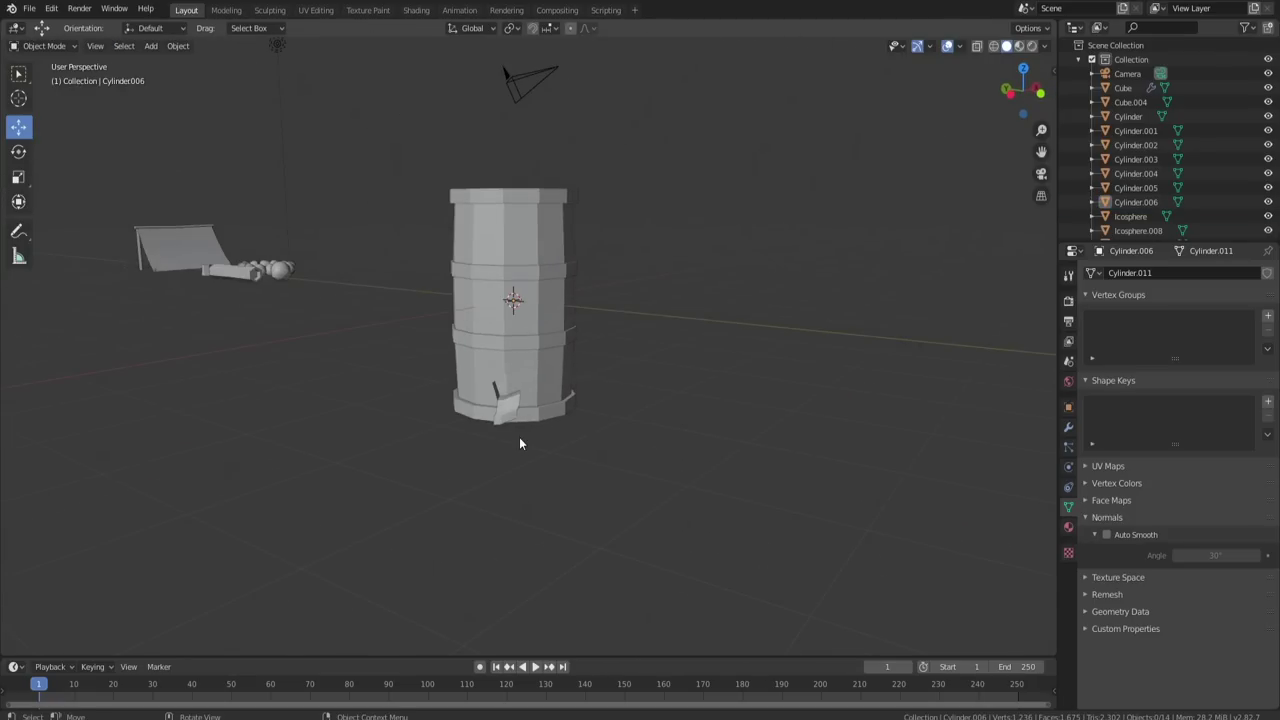
middle_drag(519, 443, 551, 443)
scroll(606, 440, up, 5)
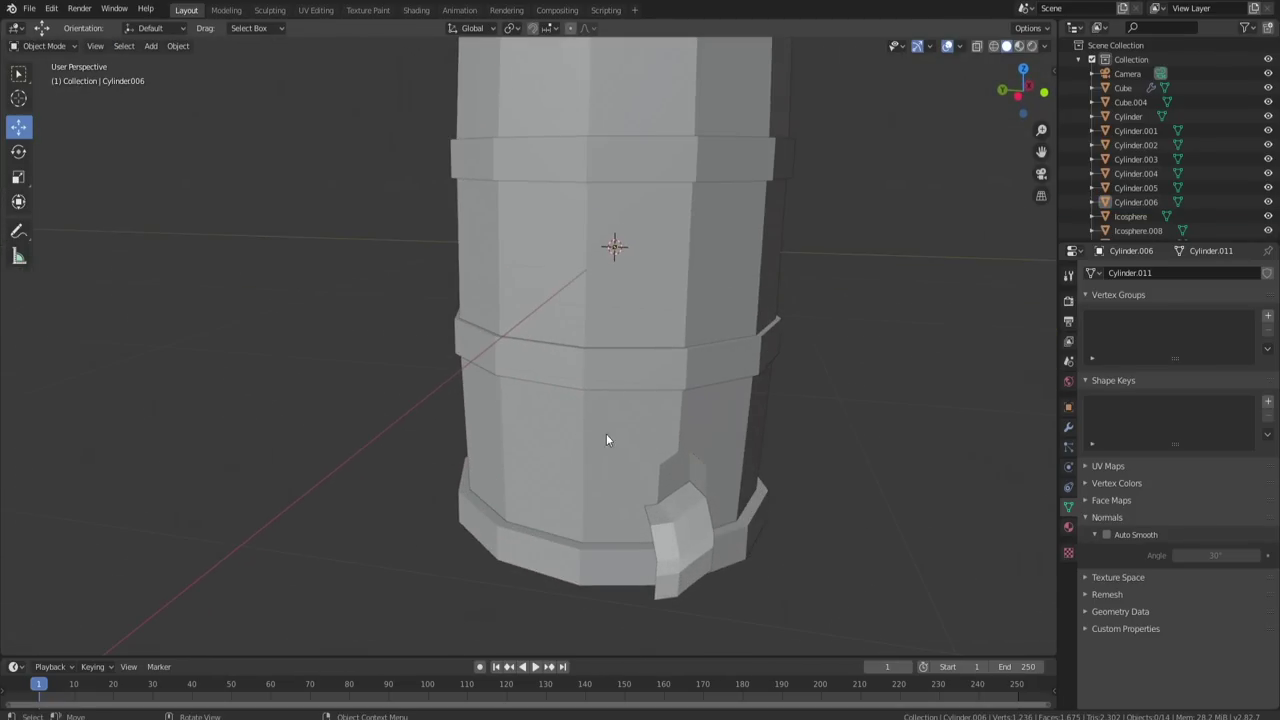
Select the barrel's body, its rings and the spill piece together.
click(609, 453)
scroll(609, 453, down, 5)
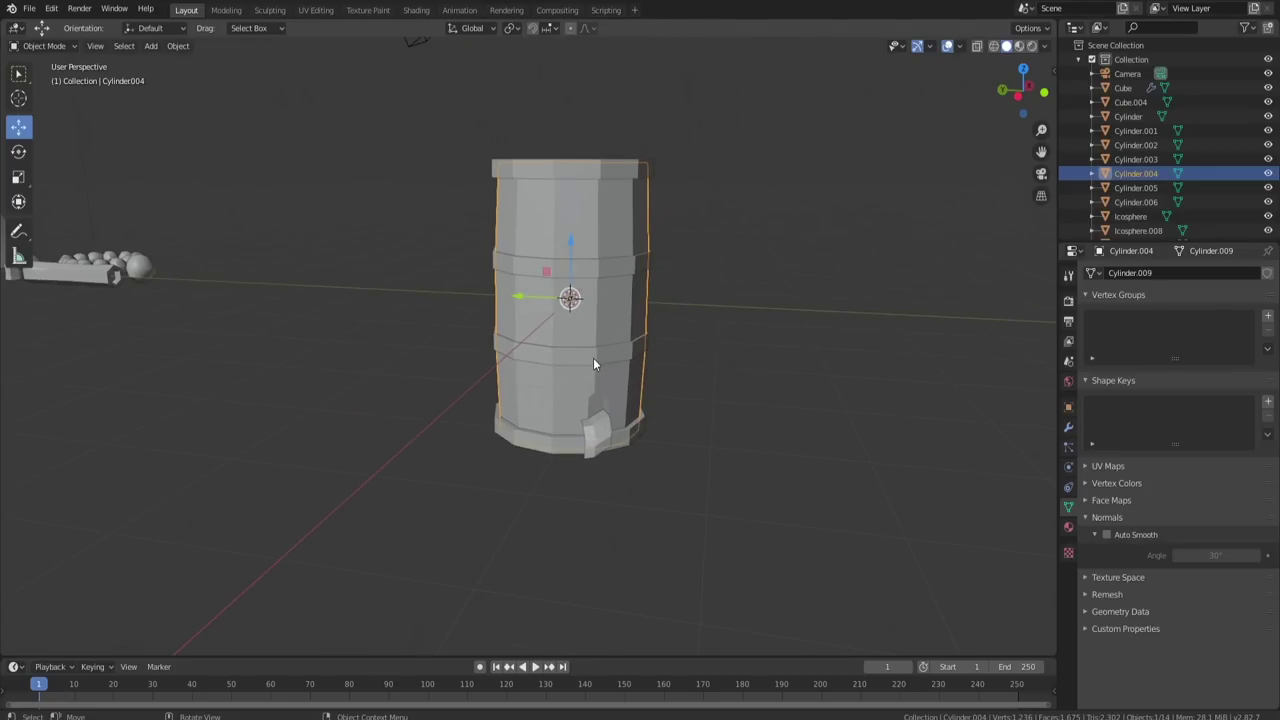
shift+click(594, 357)
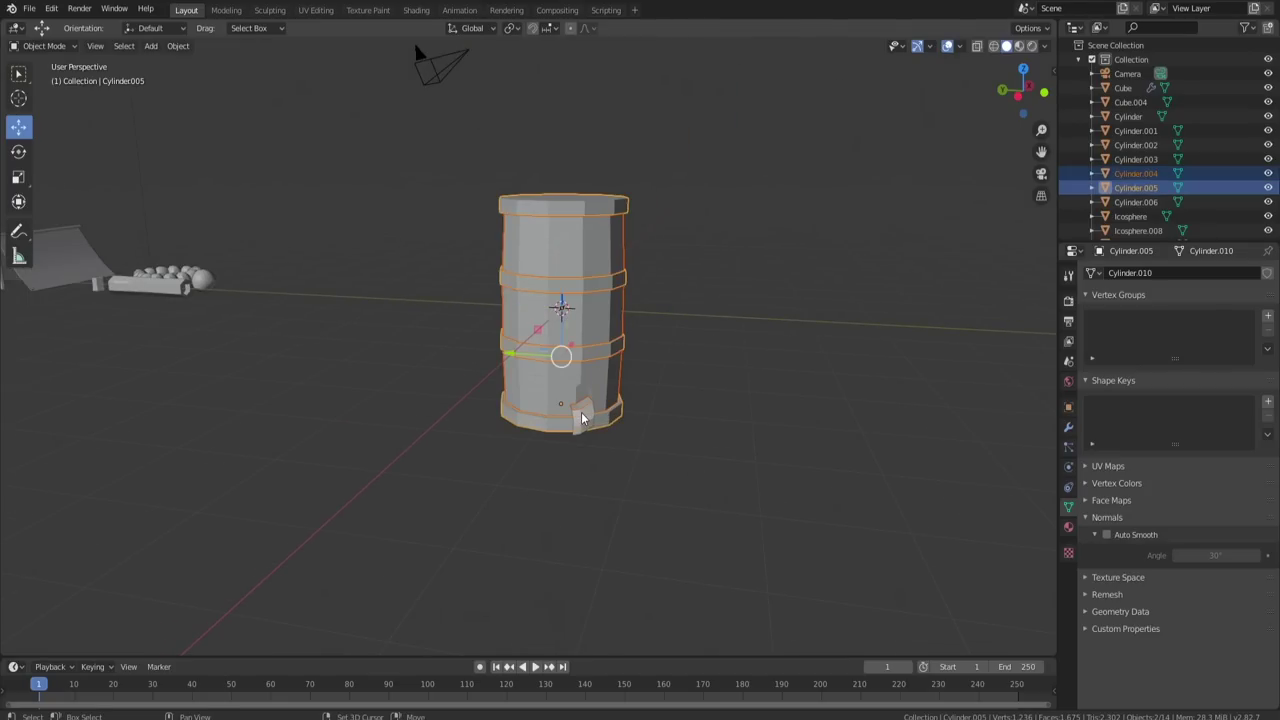
shift+click(592, 372)
middle_drag(592, 372, 603, 268)
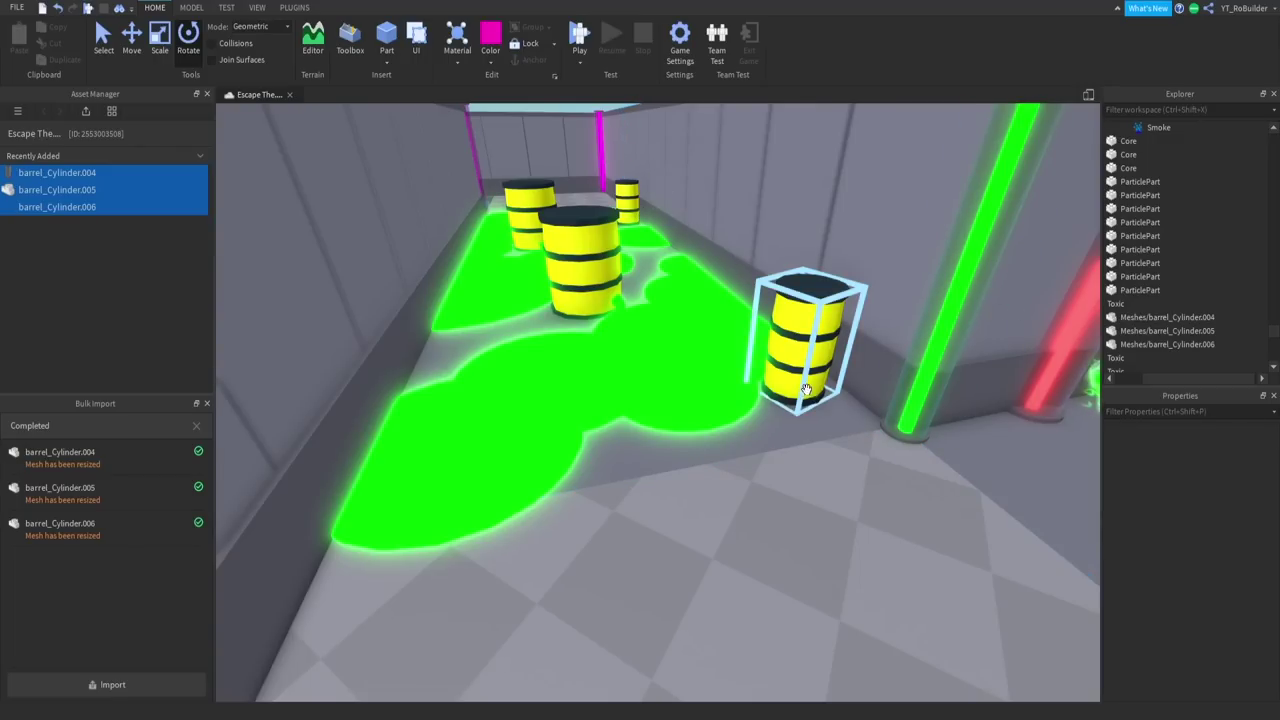
Switch to Roblox Studio and review the yellow barrels placed along the green spill corridor.
right_drag(622, 298, 644, 367)
key(w)
key(s)
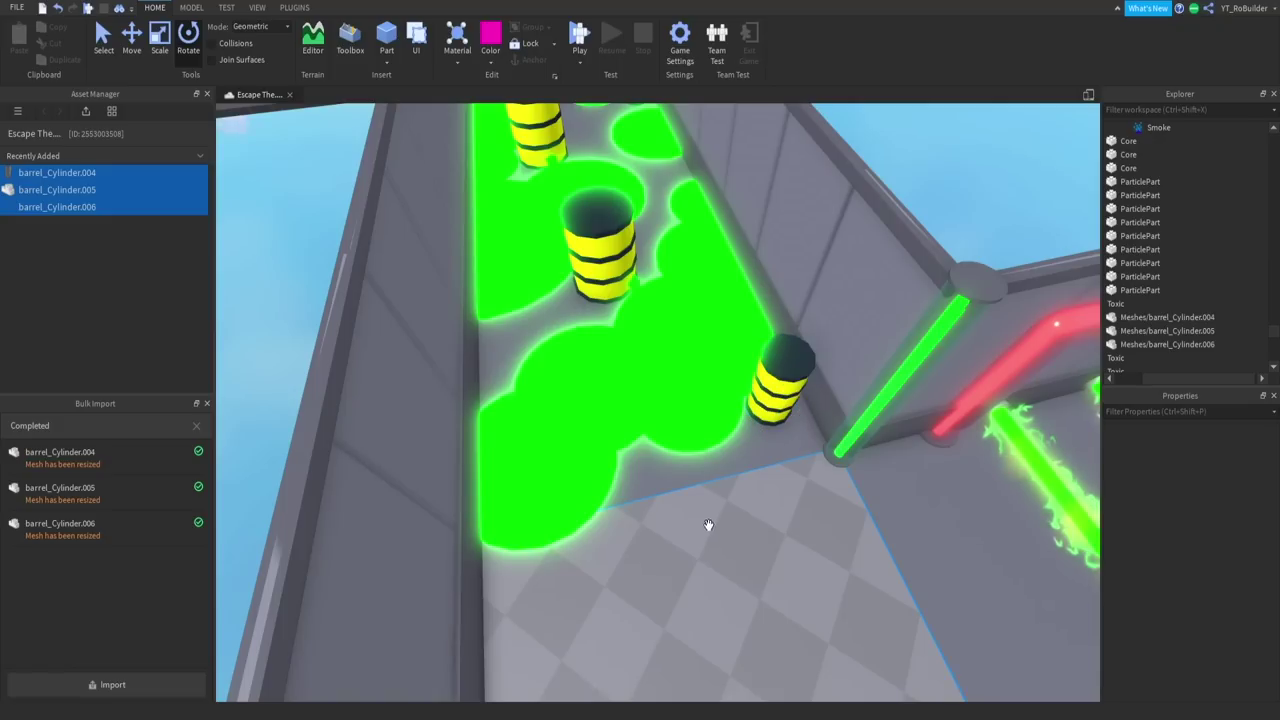
right_drag(594, 212, 703, 304)
key(w)
key(w)
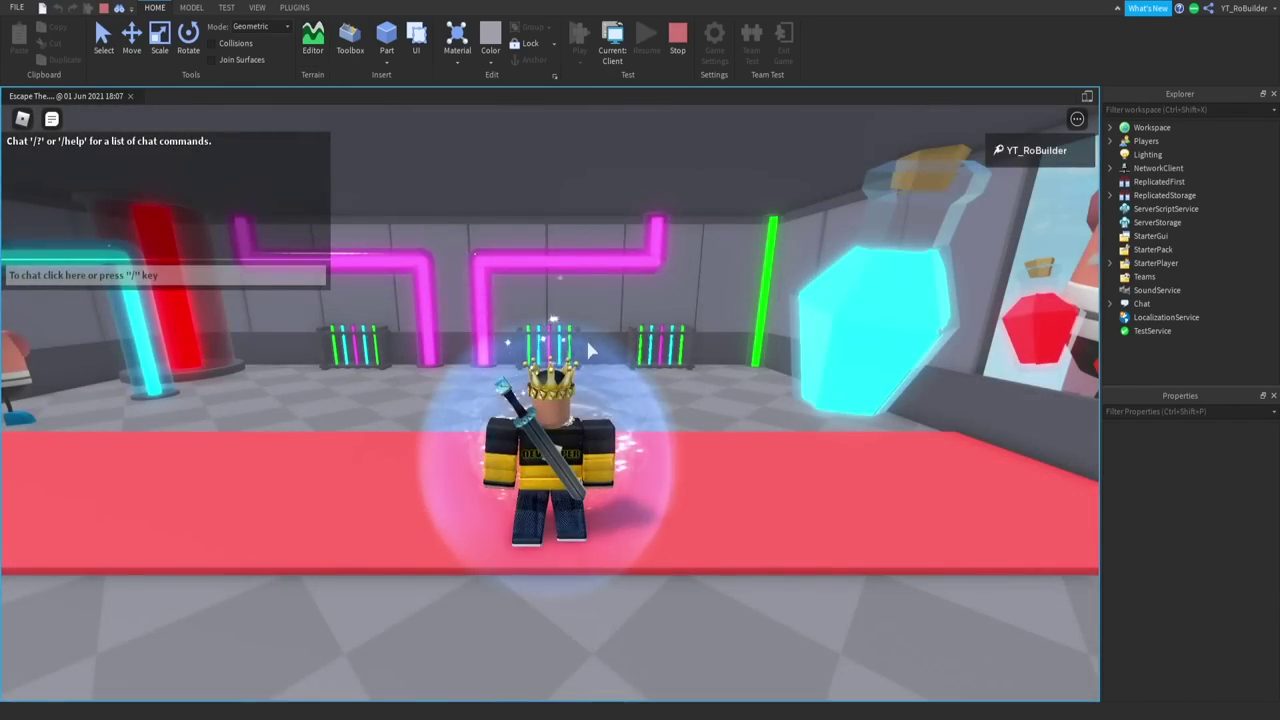
Play-test the obby from the spawn hall and jump the character across the green bars towards the green spill corridor.
key(w)
right_drag(588, 342, 612, 293)
key(w)
key(space)
key(w)
key(space)
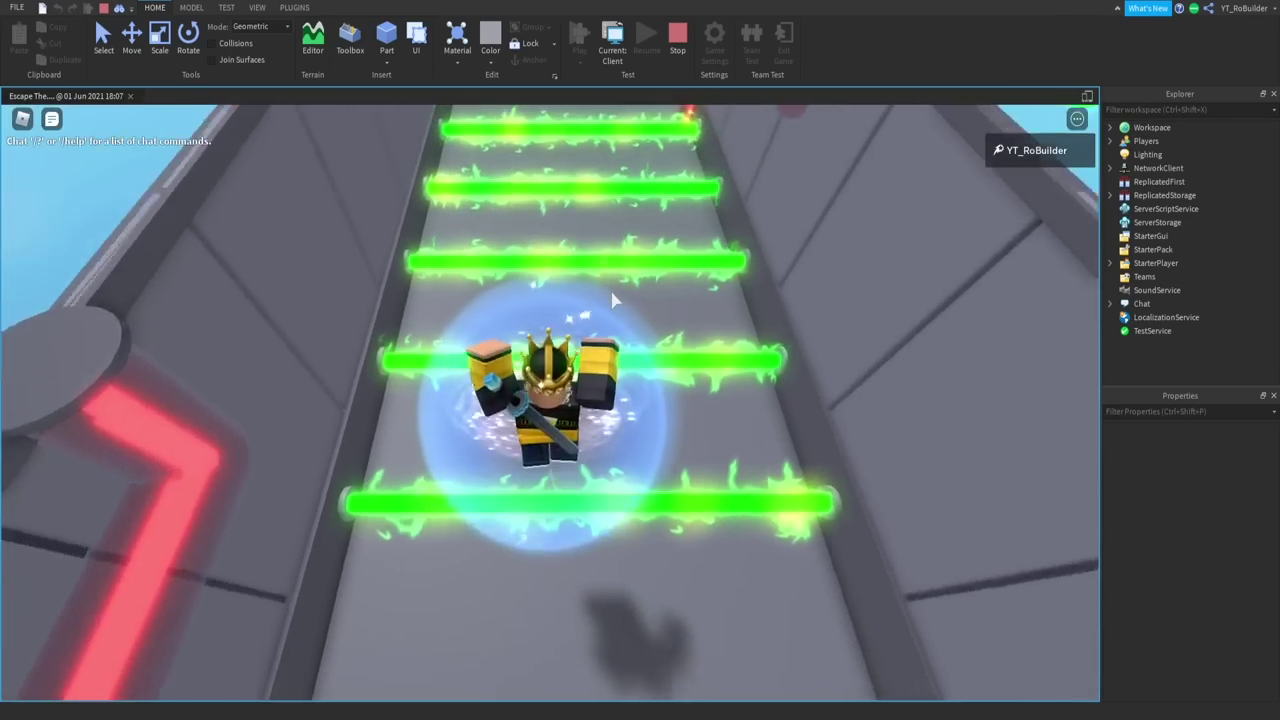
key(w)
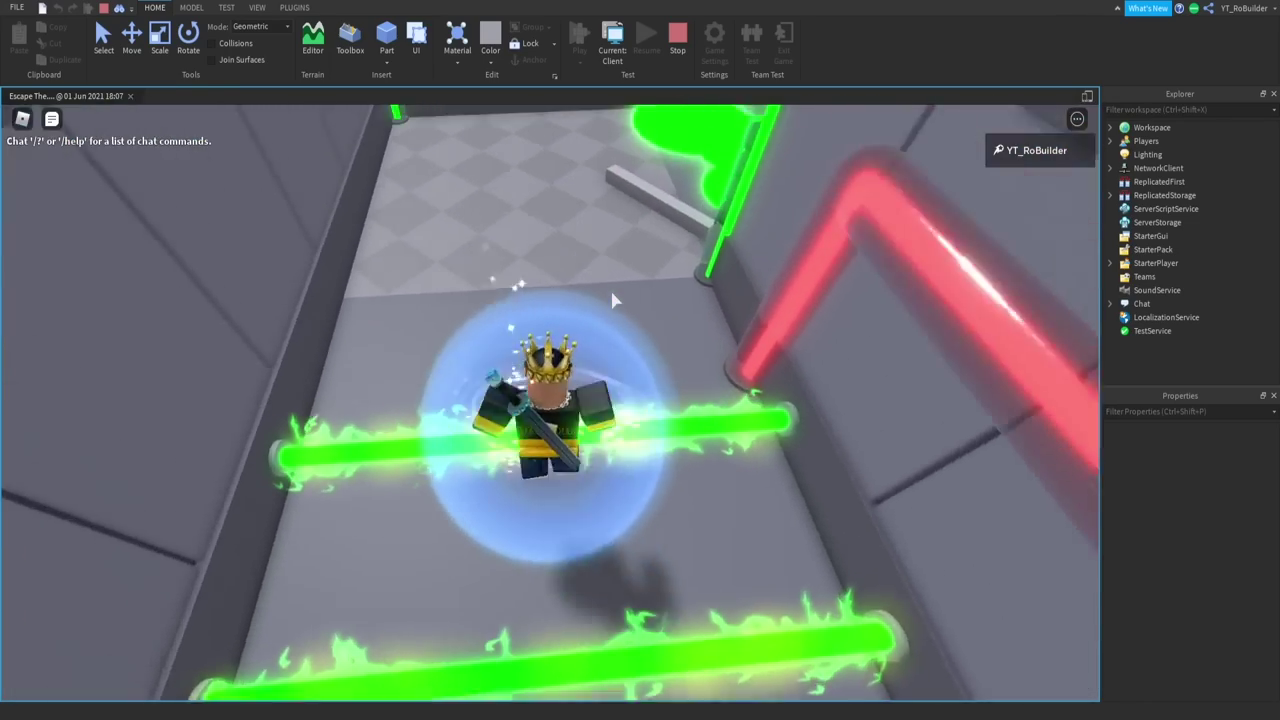
right_drag(612, 292, 616, 294)
key(a)
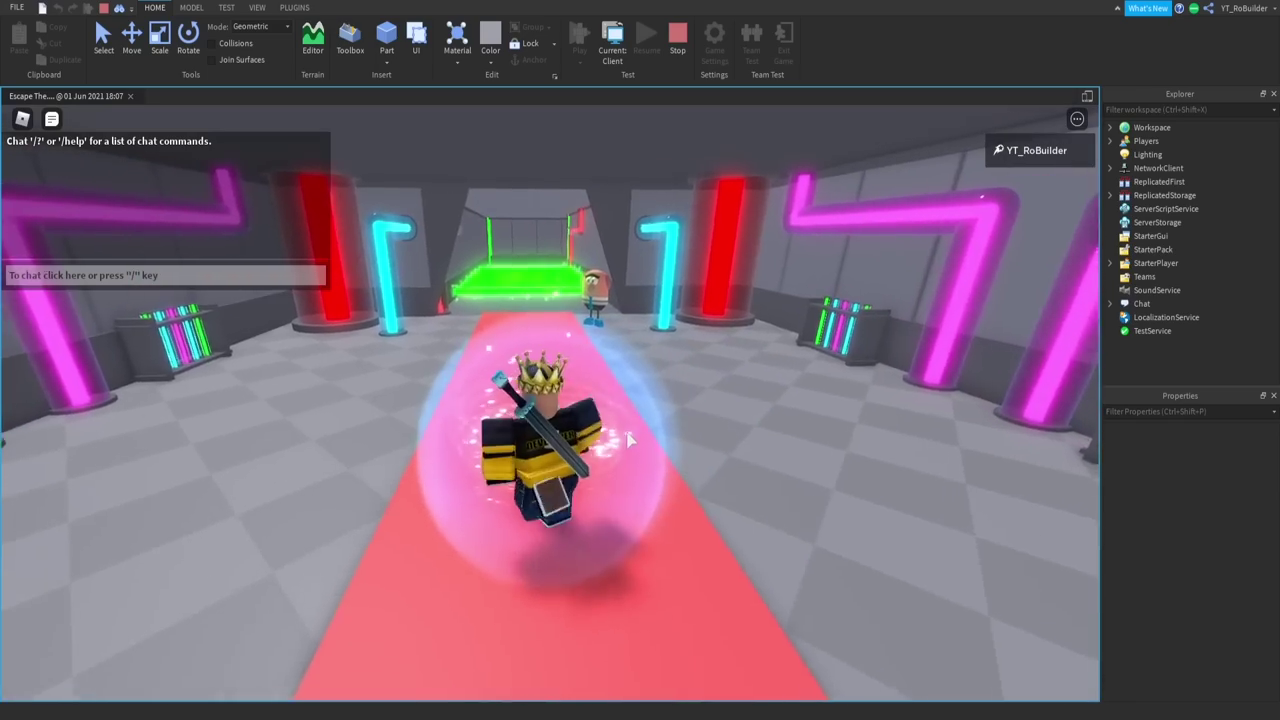
Run the character along the red carpet from the spawn hall and jump through the green bar corridor again.
key(w)
key(w)
scroll(590, 312, up, 2)
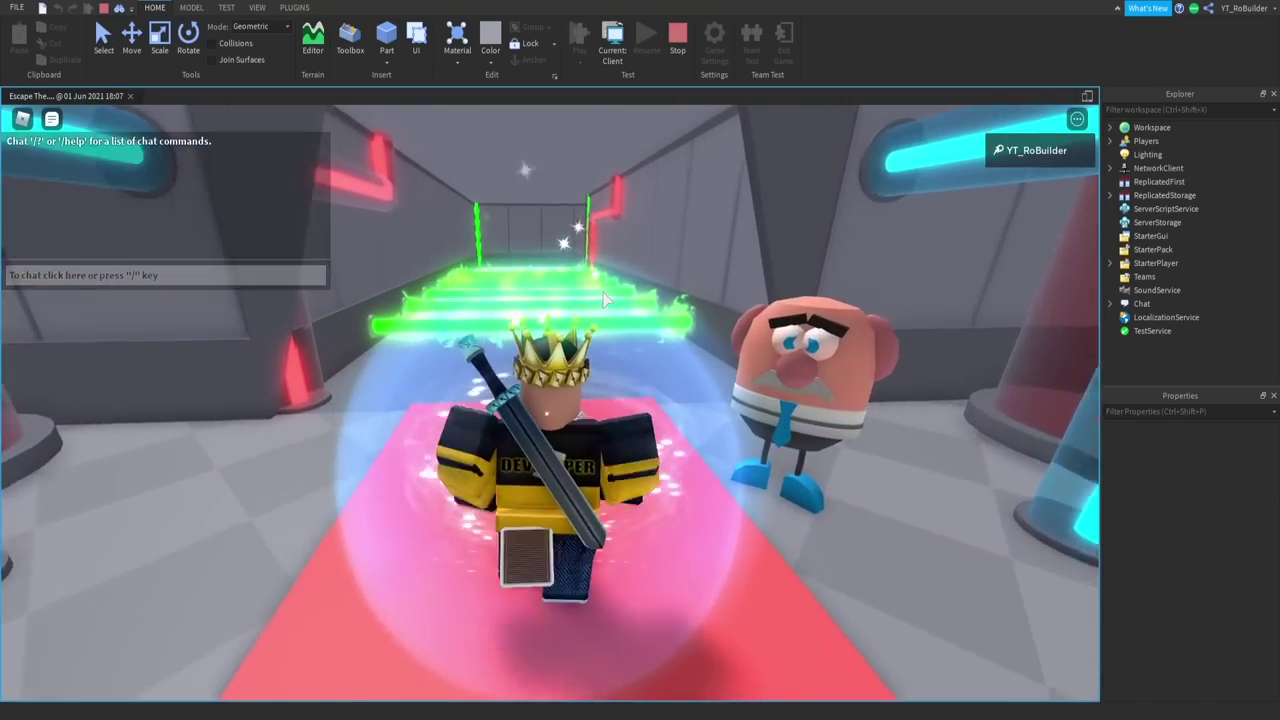
right_drag(645, 340, 646, 342)
key(space)
scroll(648, 352, down, 5)
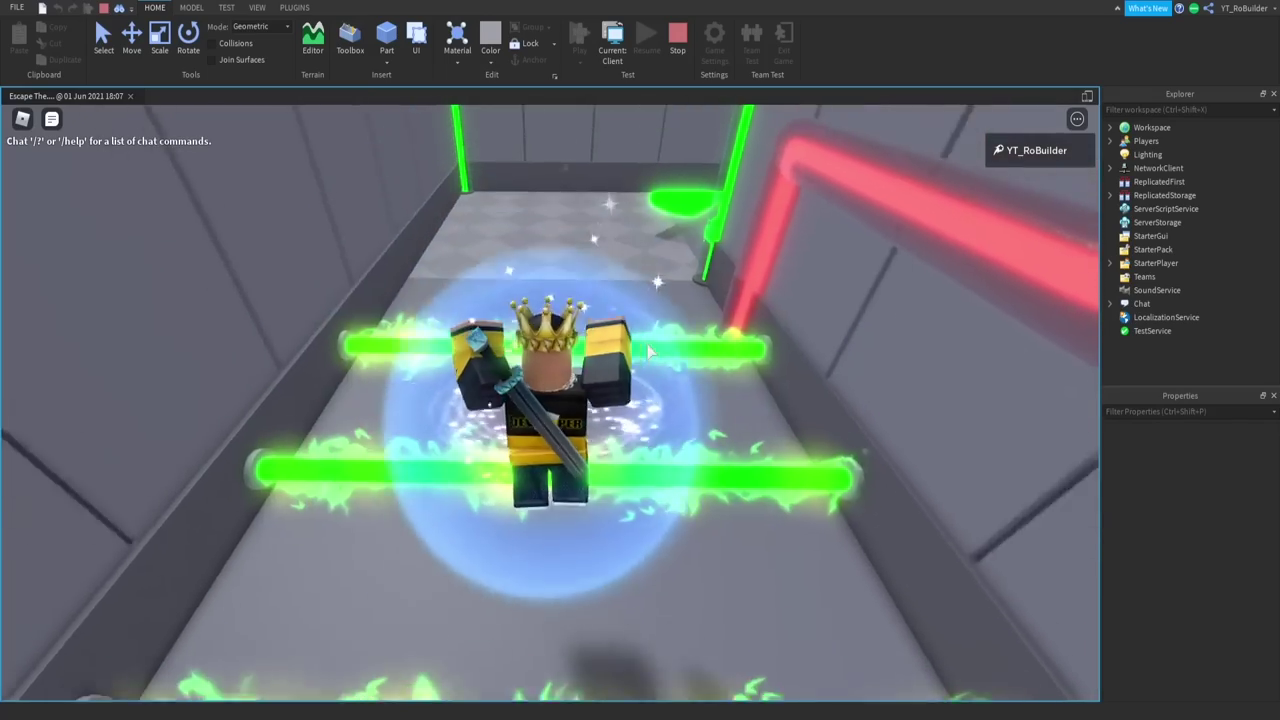
key(w)
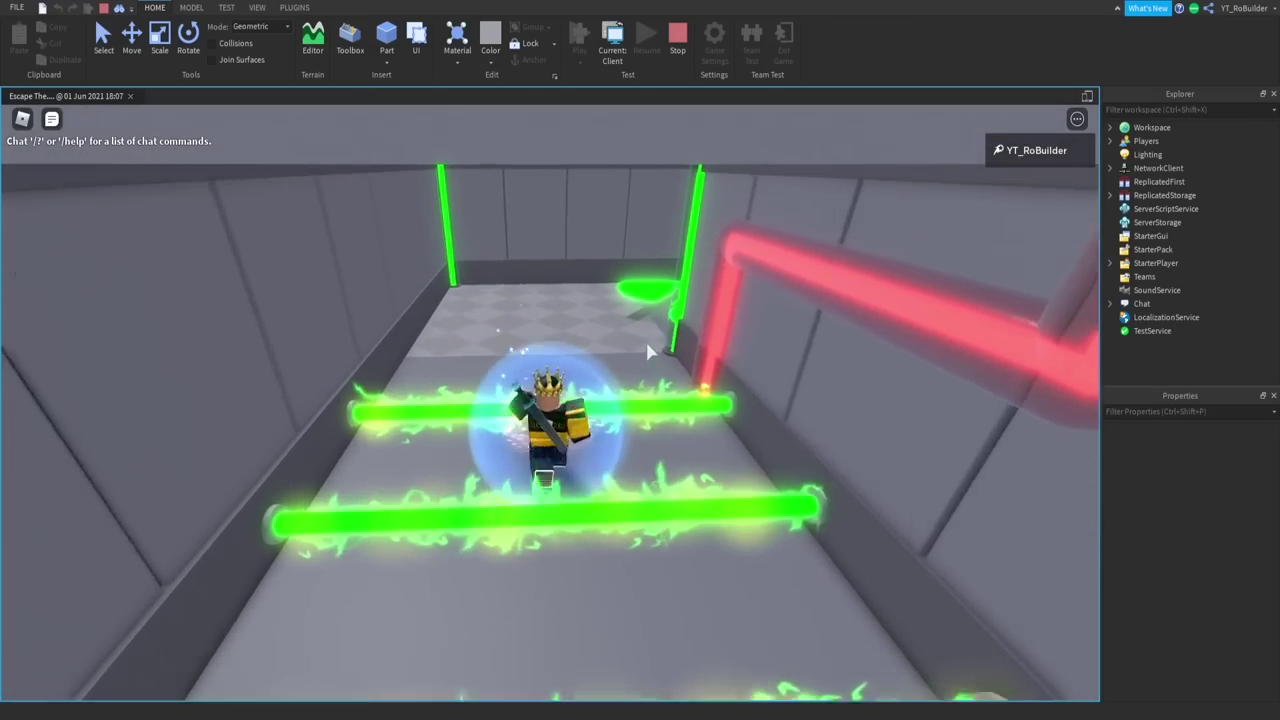
key(space)
Test the green spill corridor by walking the character past the barrels to the checkered floor at its far end.
right_drag(648, 352, 648, 352)
key(w)
key(w)
key(s)
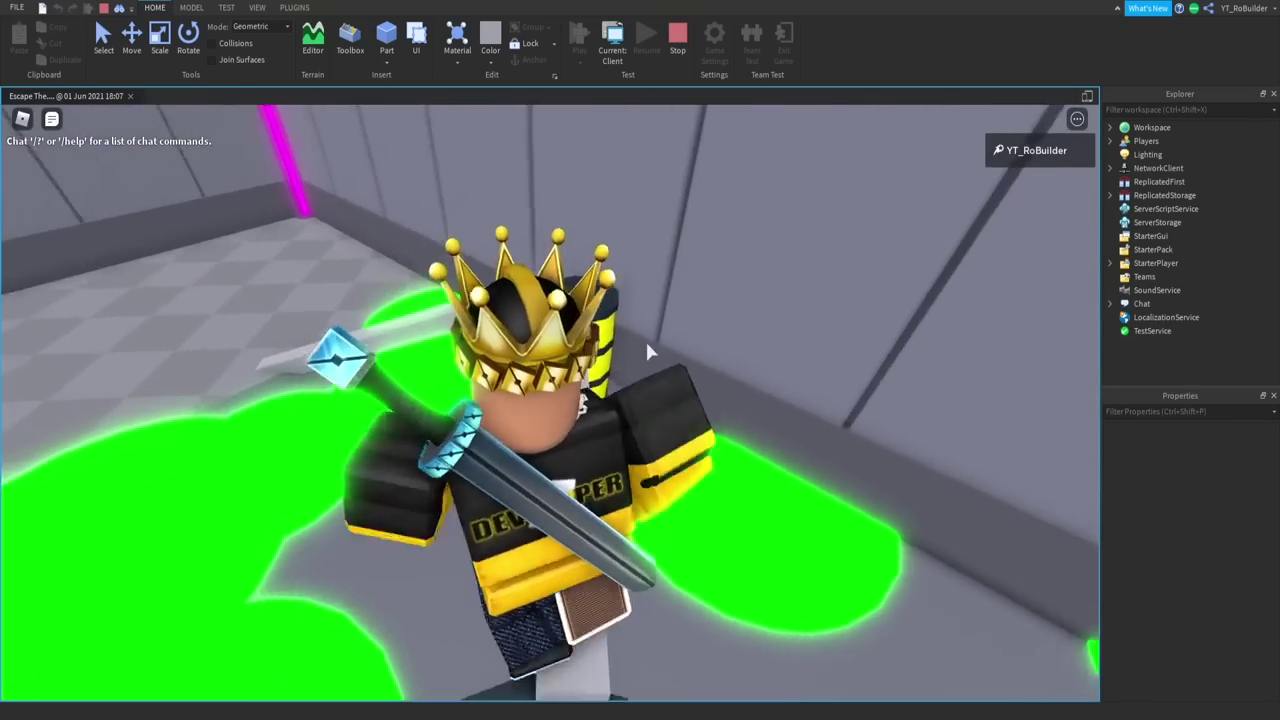
key(w)
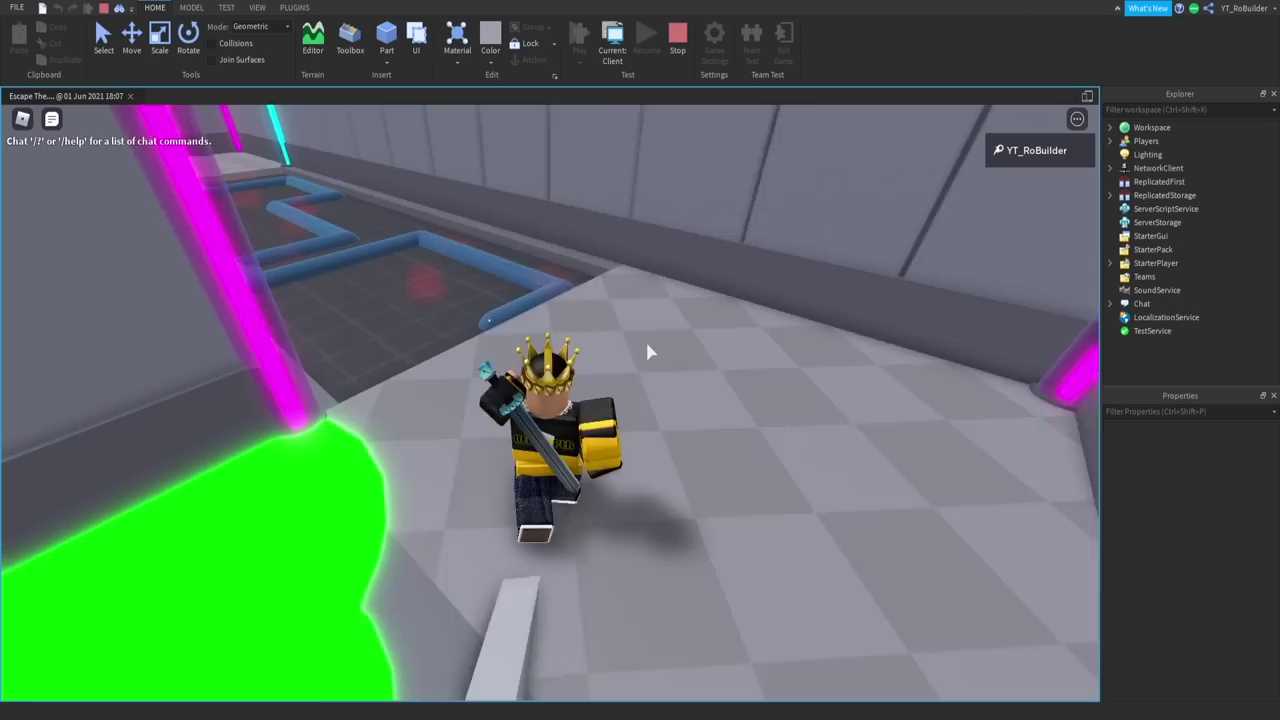
Test the pit corridor by running and jumping the character along the blue pipes.
key(w)
right_drag(648, 352, 648, 352)
key(w)
key(space)
key(w)
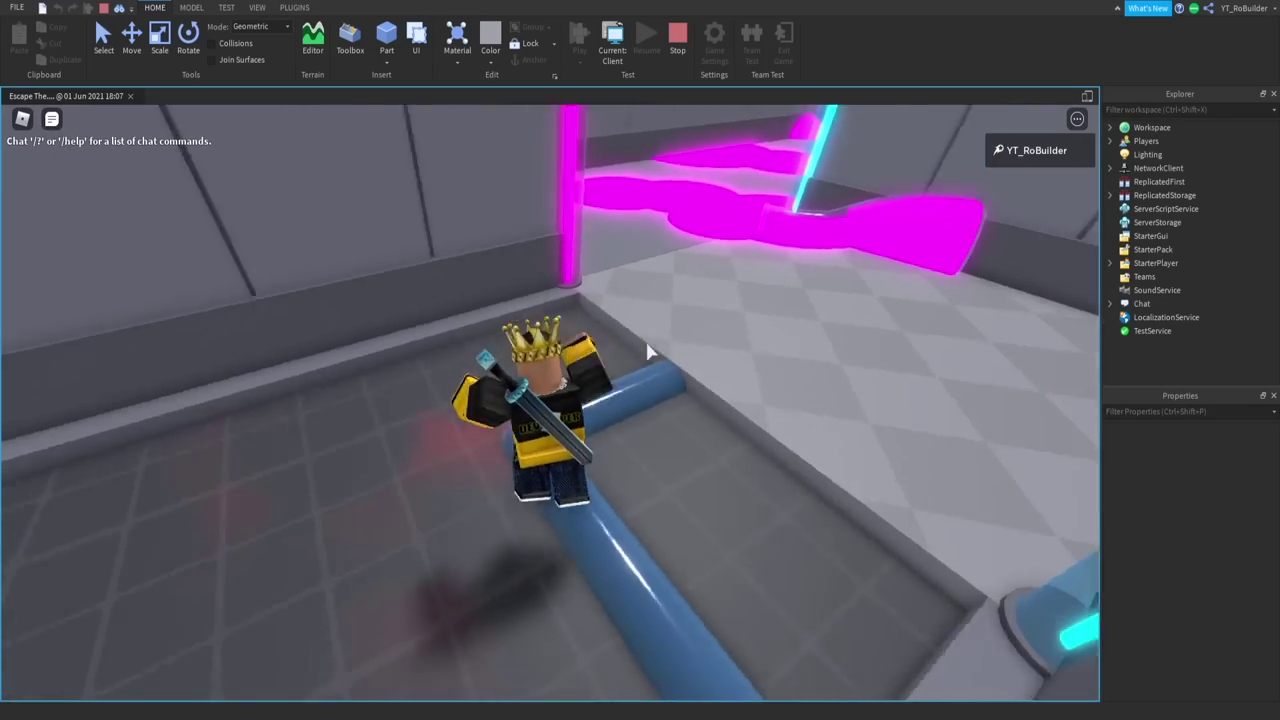
Walk the character between the pink puddles to the checkered floor beyond them, and end the play test.
key(w)
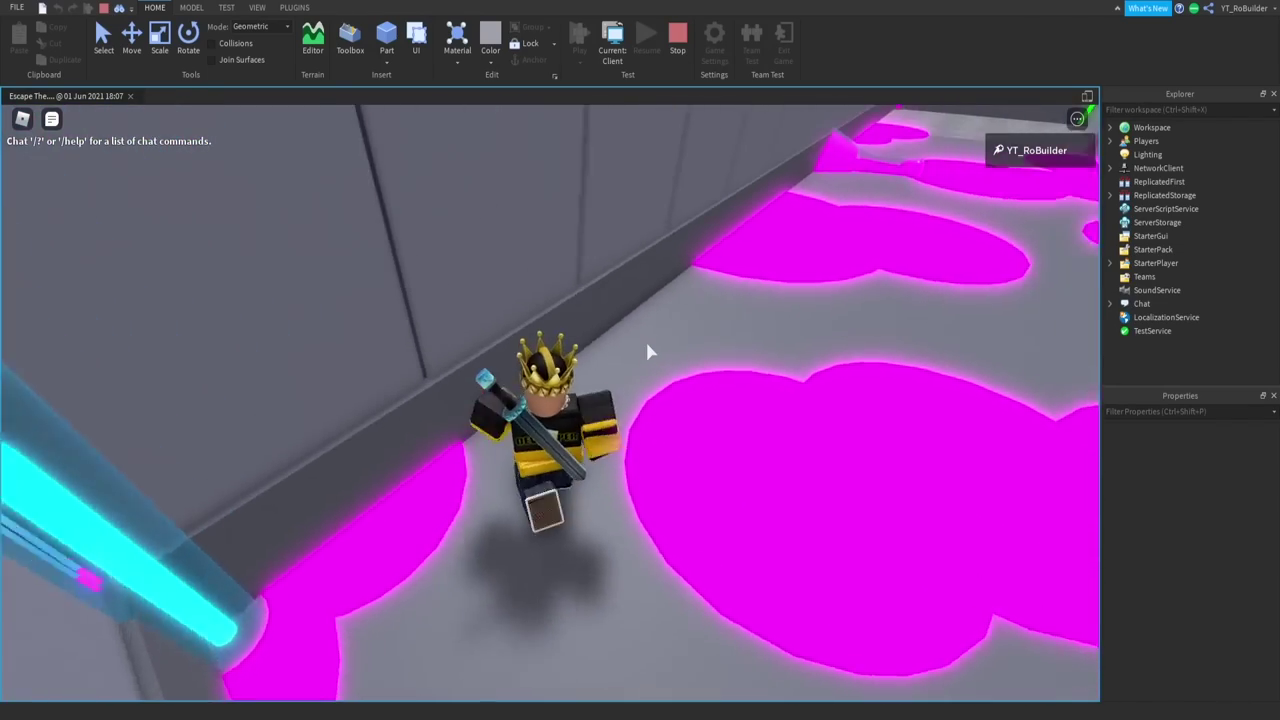
key(w)
right_drag(647, 344, 647, 344)
key(w)
key(w)
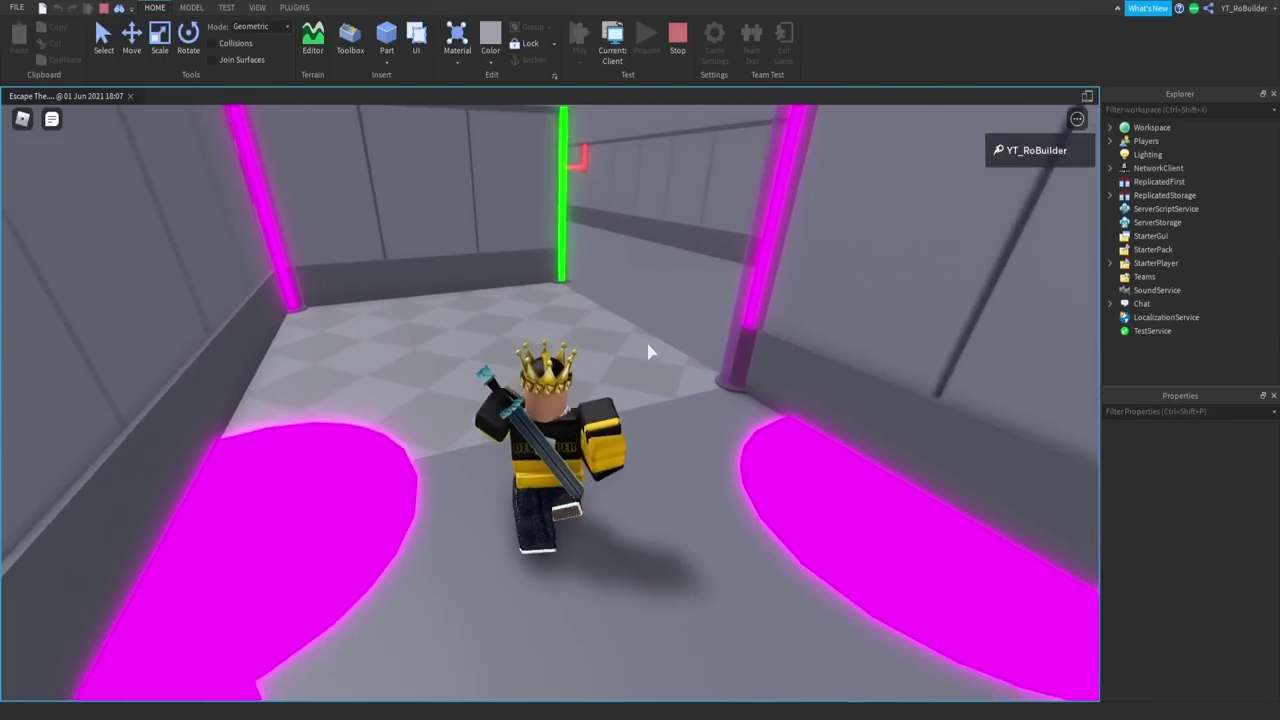
key(w)
right_drag(688, 331, 688, 331)
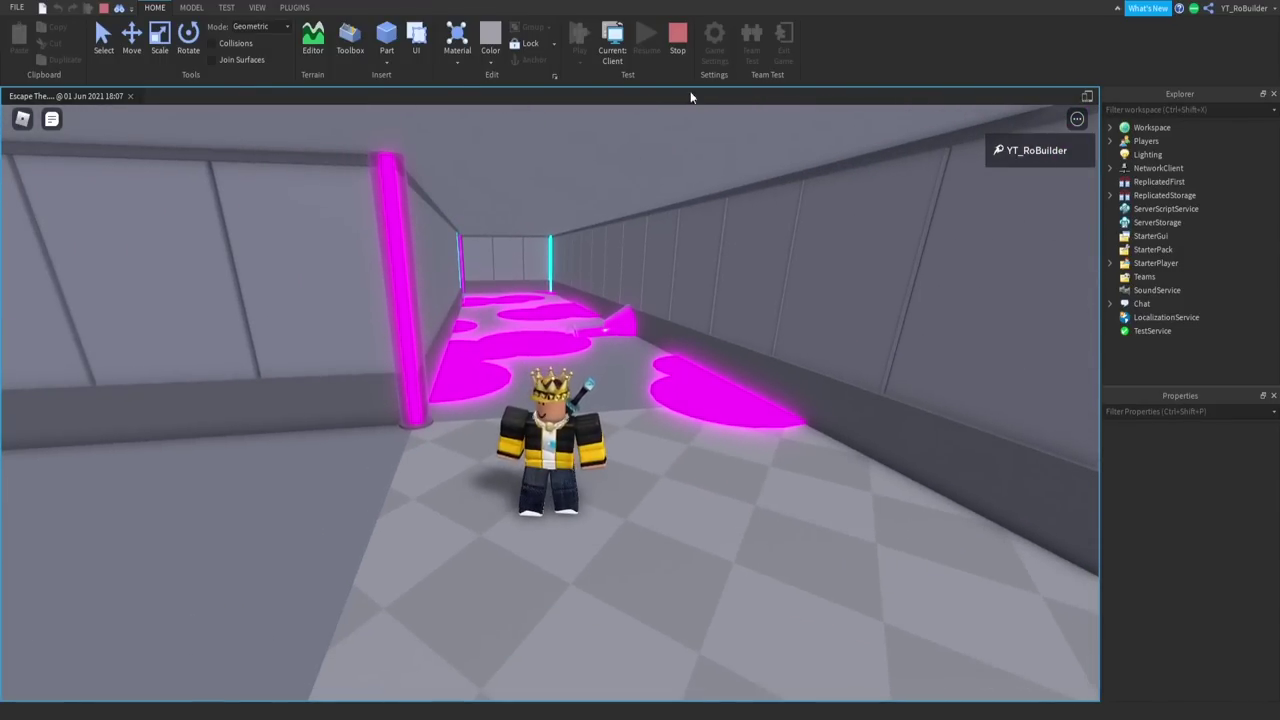
click(680, 38)
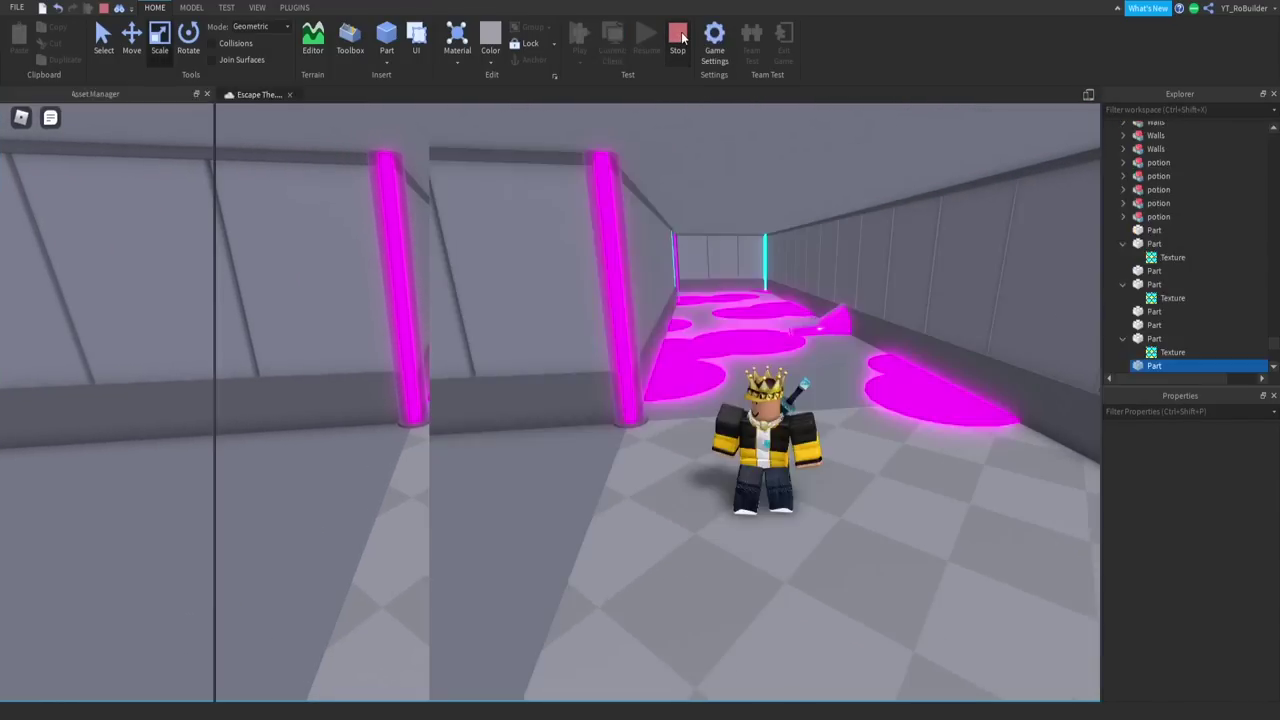
Shrink the large Sand violet part covering the corridors back to the end of the entrance hall.
right_drag(631, 277, 631, 277)
key(s)
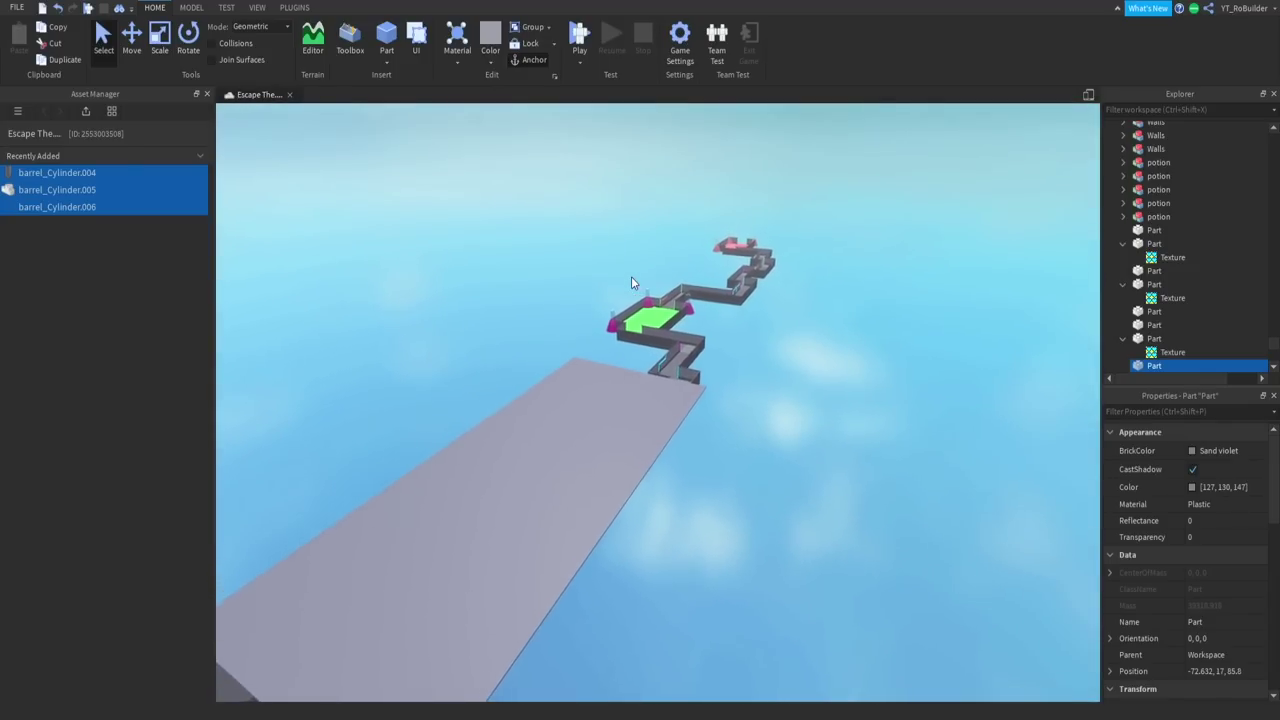
right_drag(636, 341, 636, 341)
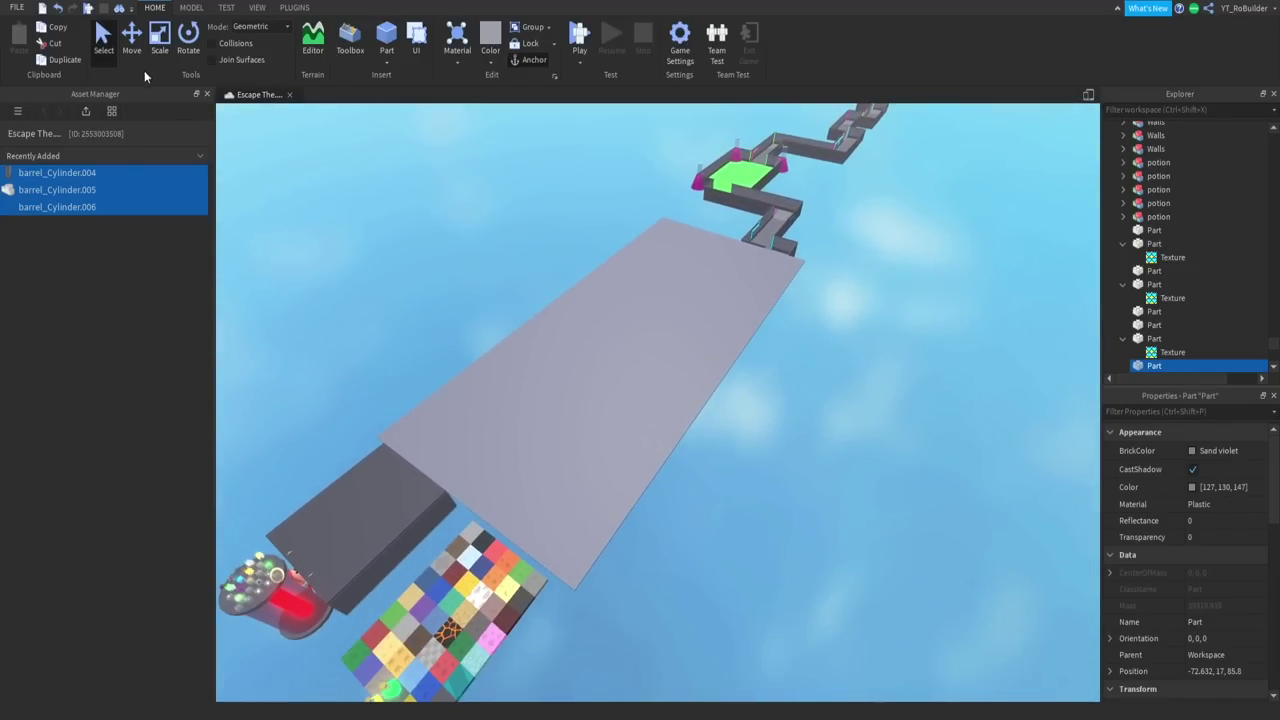
drag(740, 226, 447, 445)
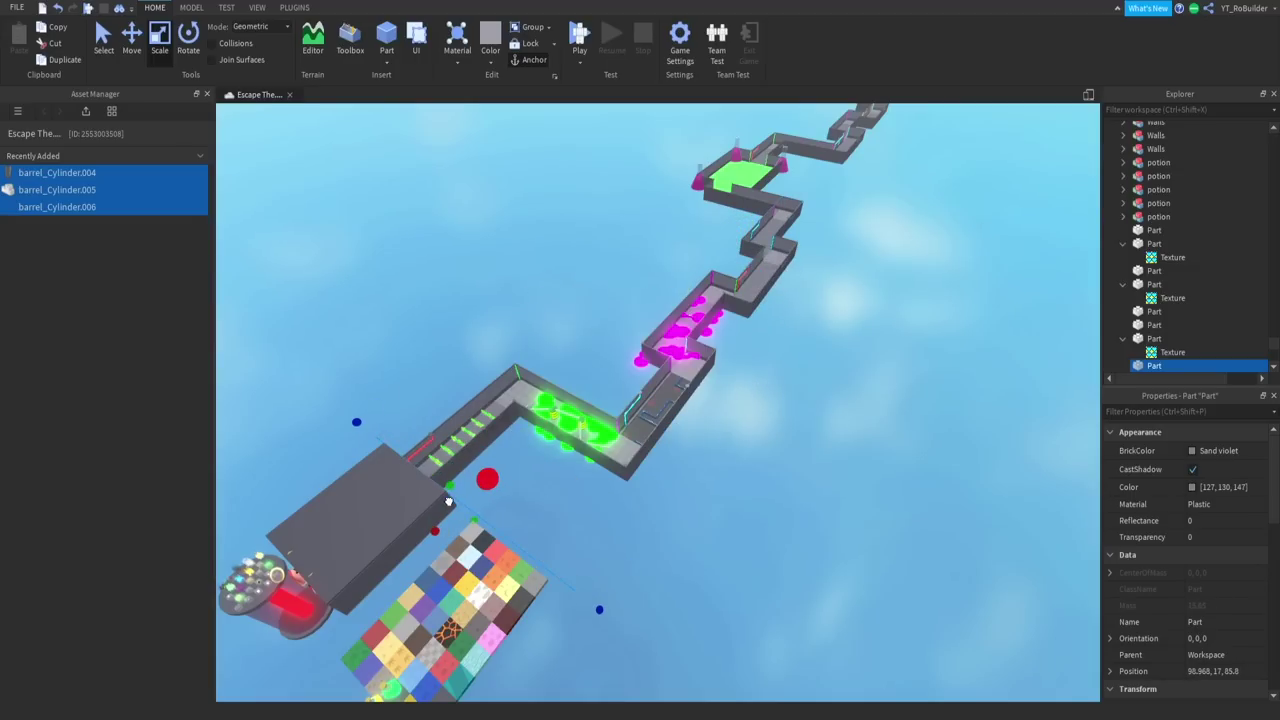
Review the uncovered corridors from above, from the green bars to the blue pipes and pink spills.
mouse_move(836, 448)
right_down()
mouse_move(838, 463)
mouse_move(828, 448)
right_up()
key(w)
key(w)
scroll(828, 448, down, 4)
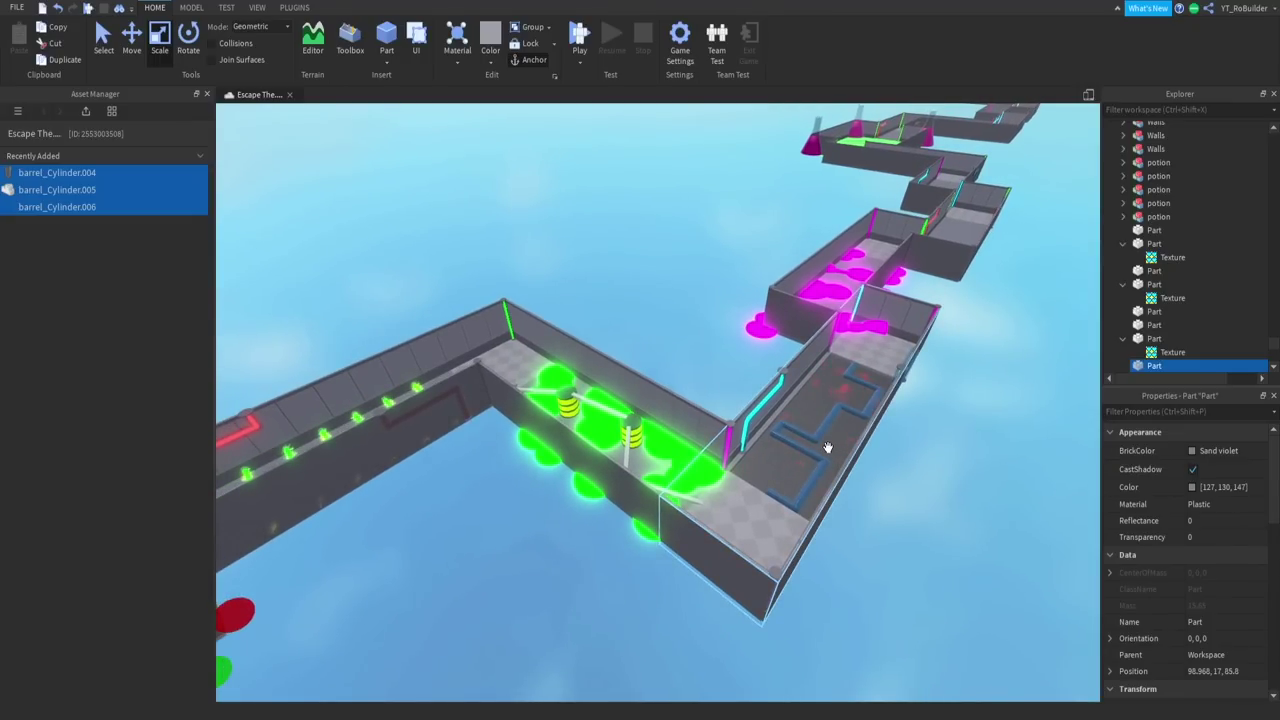